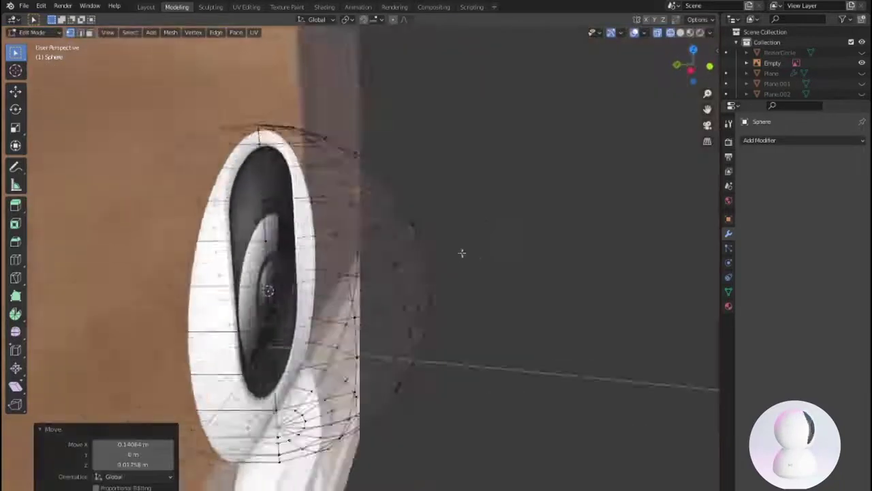
Adjust the view over the camera head sphere to get ready for the front plane.
{"action": "middle_click_drag", "start_coordinate": [461, 253], "coordinate": [479, 214]}
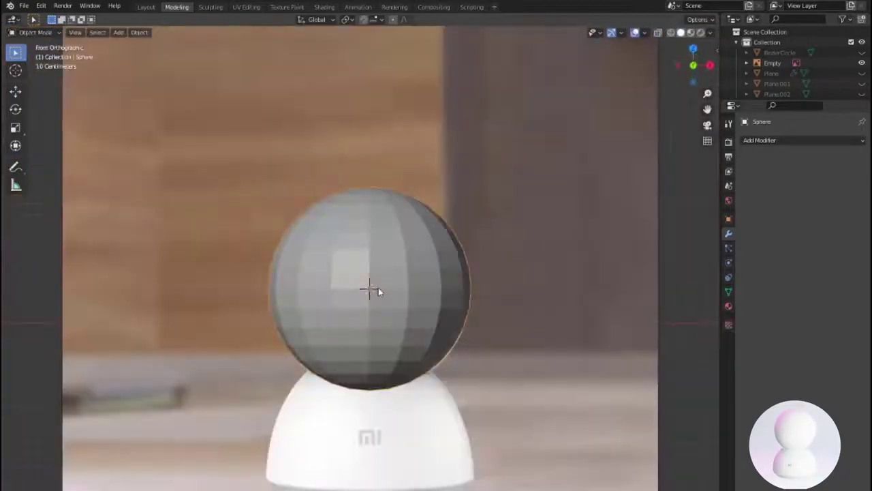
Rotate the new plane 90° on the X axis so it stands upright.
{"action": "key", "text": "x"}
{"action": "key", "text": "9"}
{"action": "key", "text": "0"}
{"action": "key", "text": "Return"}
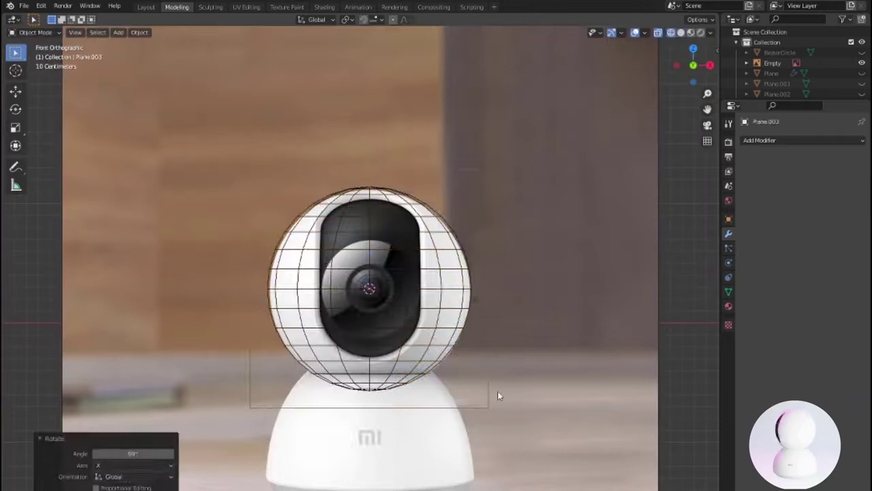
Fit the plane's edges to the dark face panel and push it forward along Y.
{"action": "key", "text": "Tab"}
{"action": "left_click", "coordinate": [390, 427]}
{"action": "key", "text": "g"}
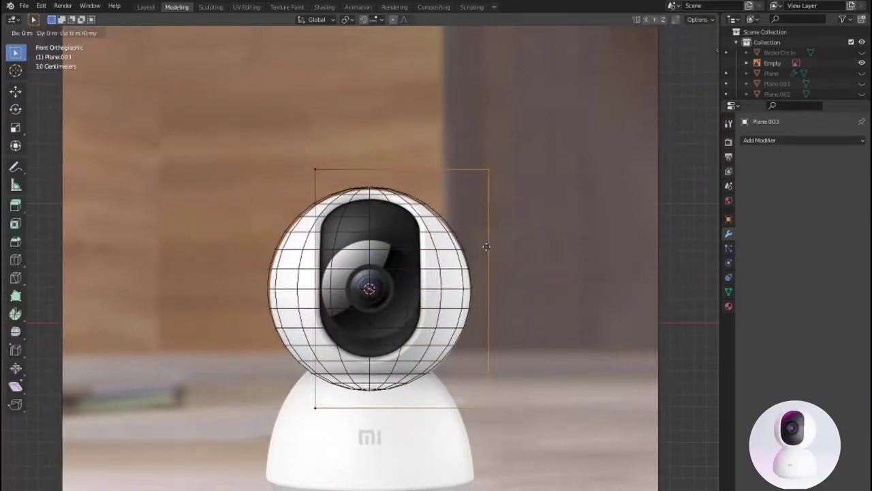
{"action": "left_click", "coordinate": [422, 243]}
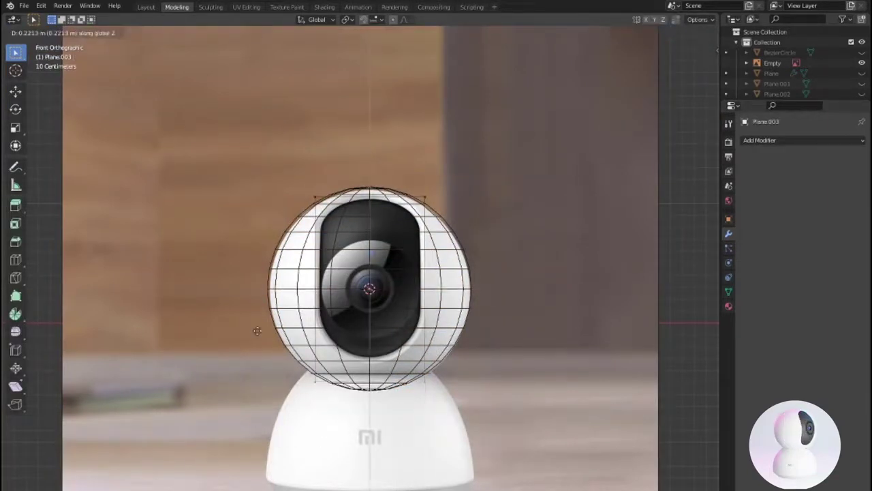
{"action": "key", "text": "Tab"}
{"action": "key", "text": "KP_7"}
{"action": "left_click", "coordinate": [457, 463]}
{"action": "key", "text": "KP_1"}
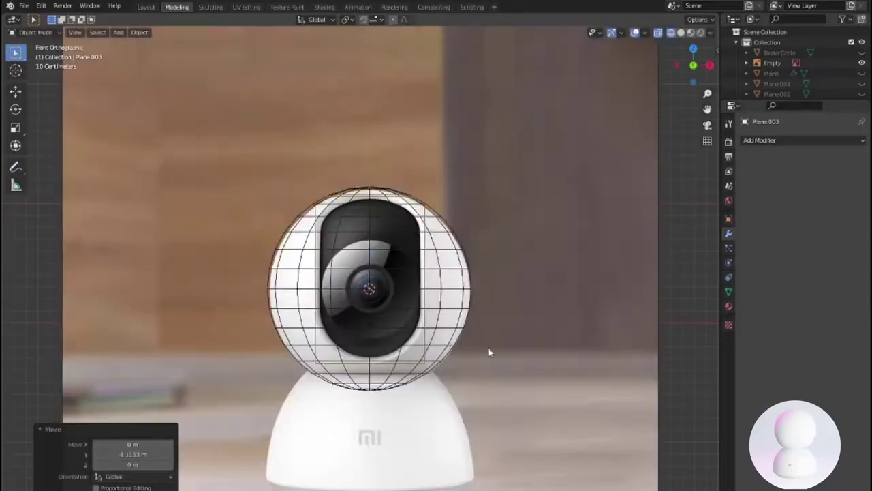
{"action": "key", "text": "Tab"}
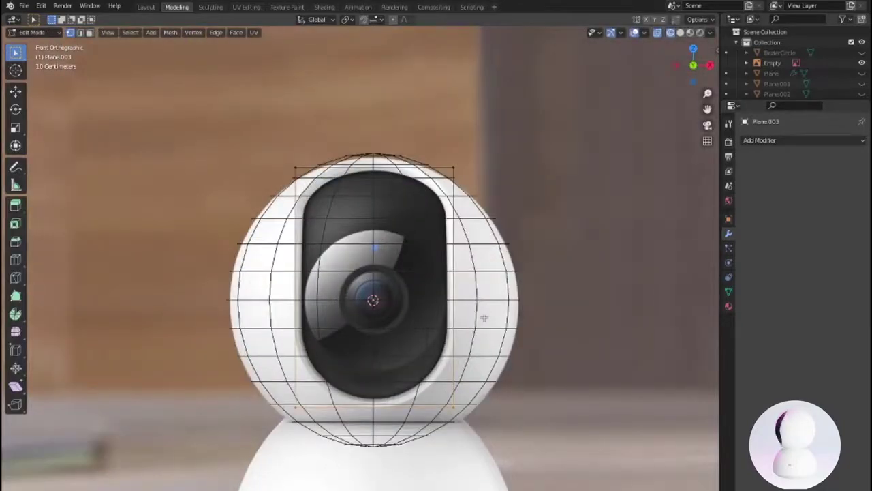
Bevel the plane's four corners with 5 segments.
{"action": "key", "text": "ctrl+shift+b"}
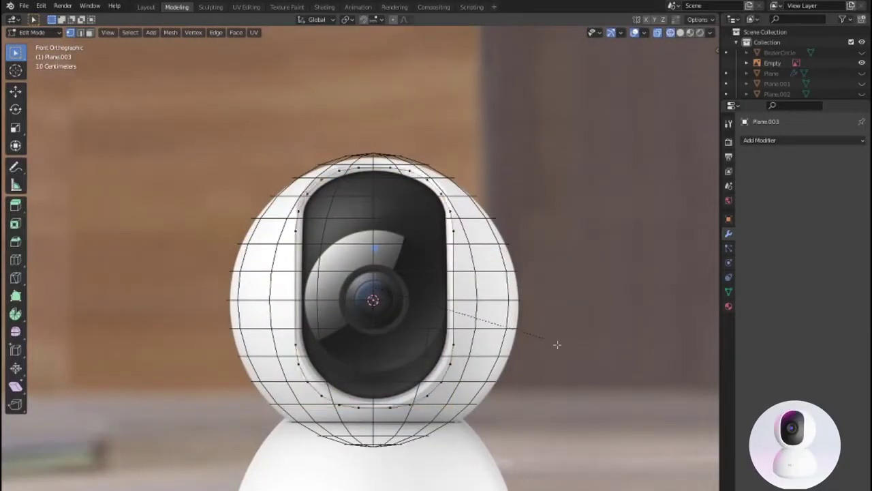
{"action": "left_click", "coordinate": [557, 344]}
{"action": "right_click", "coordinate": [467, 272]}
{"action": "key", "text": "Escape"}
{"action": "key", "text": "Tab"}
Apply all transforms to the plane and adjust its scale.
{"action": "right_click", "coordinate": [419, 230]}
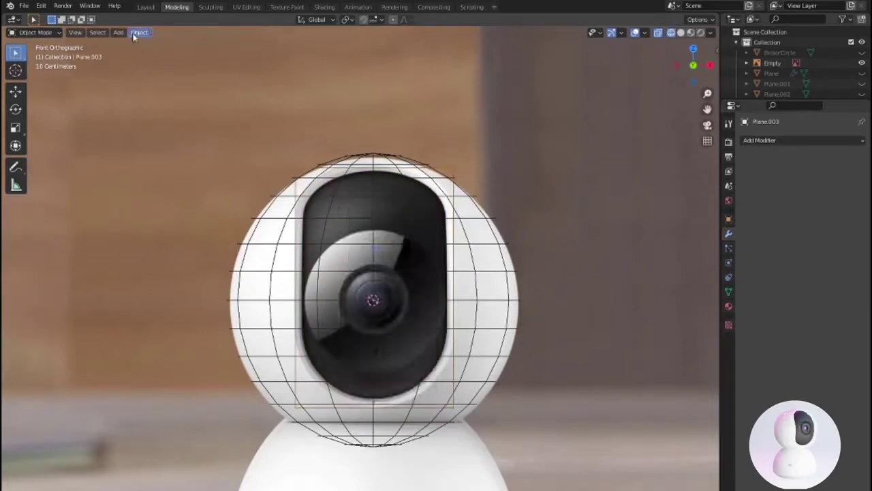
{"action": "left_click", "coordinate": [134, 35]}
{"action": "left_click", "coordinate": [300, 121]}
{"action": "key", "text": "Tab"}
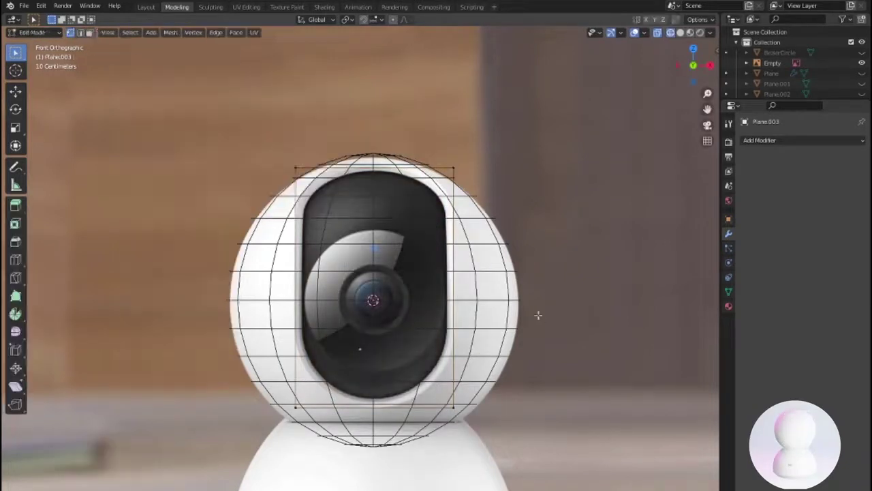
{"action": "left_click", "coordinate": [680, 407]}
{"action": "mouse_move", "coordinate": [679, 408]}
{"action": "middle_mouse_down"}
{"action": "mouse_move", "coordinate": [559, 335]}
{"action": "mouse_move", "coordinate": [578, 346]}
{"action": "mouse_move", "coordinate": [533, 334]}
{"action": "middle_mouse_up"}
Add a Shrinkwrap modifier to the rounded plane.
{"action": "key", "text": "Tab"}
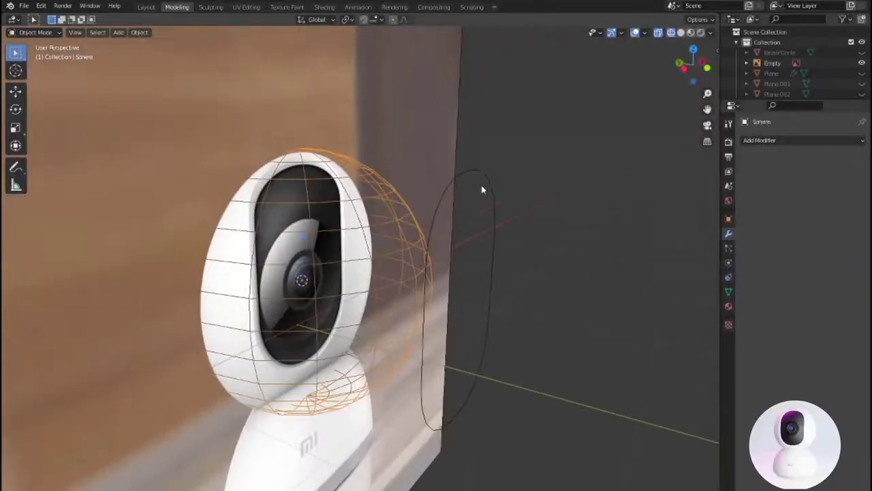
{"action": "left_click", "coordinate": [802, 139]}
{"action": "left_click", "coordinate": [622, 295]}
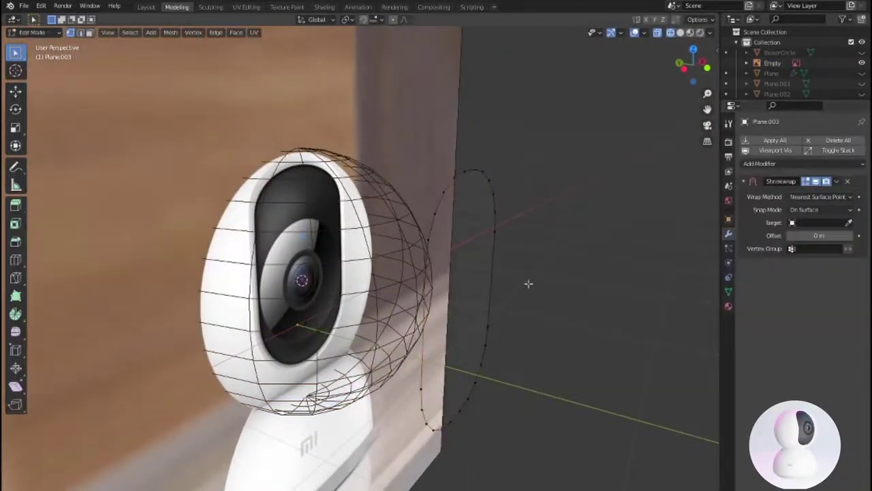
{"action": "key", "text": "Tab"}
{"action": "key", "text": "Tab"}
{"action": "key", "text": "Tab"}
Add a Shrinkwrap to the Sphere targeting Plane.003, then reselect Plane.003.
{"action": "left_click", "coordinate": [402, 224]}
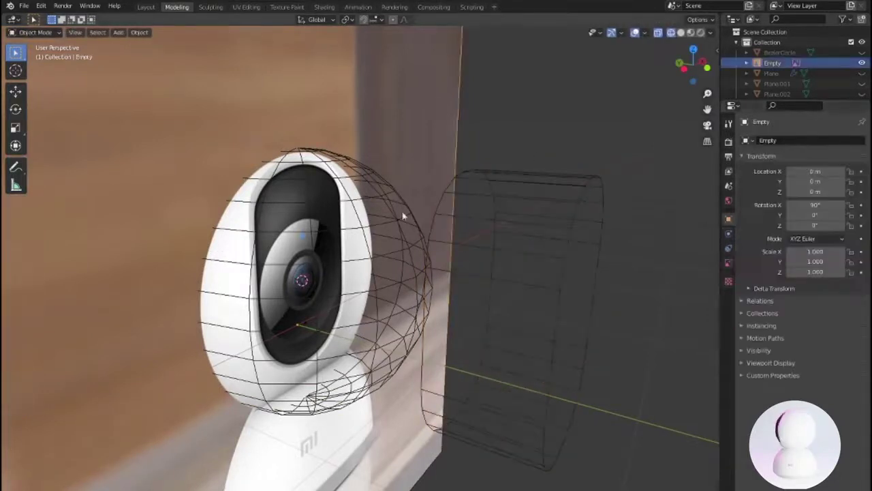
{"action": "left_click", "coordinate": [803, 163]}
{"action": "left_click", "coordinate": [662, 189]}
{"action": "left_click", "coordinate": [848, 222]}
{"action": "left_click", "coordinate": [584, 189]}
{"action": "mouse_move", "coordinate": [584, 189]}
{"action": "middle_mouse_down"}
{"action": "mouse_move", "coordinate": [366, 290]}
{"action": "mouse_move", "coordinate": [575, 288]}
{"action": "mouse_move", "coordinate": [529, 241]}
{"action": "middle_mouse_up"}
{"action": "left_click", "coordinate": [529, 241]}
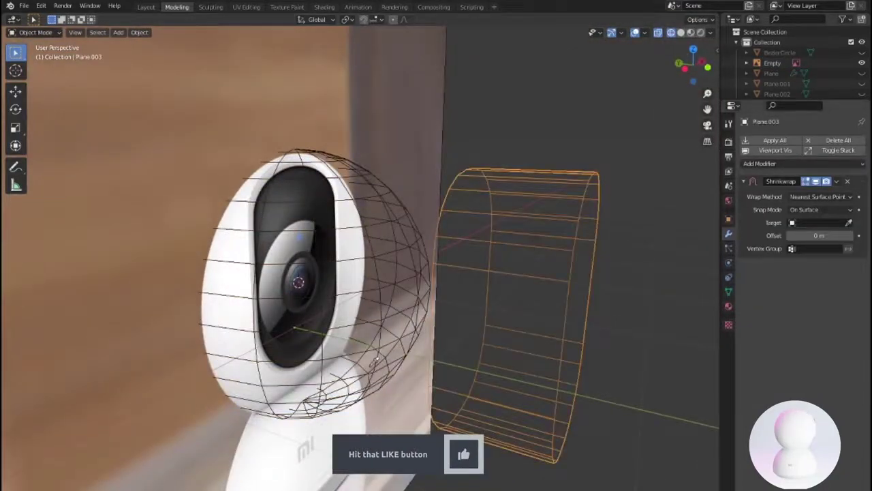
Set the plane's Shrinkwrap target to Sphere, using Target Normal Project and 0 m offset.
{"action": "middle_click_drag", "start_coordinate": [374, 361], "coordinate": [518, 288]}
{"action": "left_click", "coordinate": [848, 222]}
{"action": "left_click", "coordinate": [370, 224]}
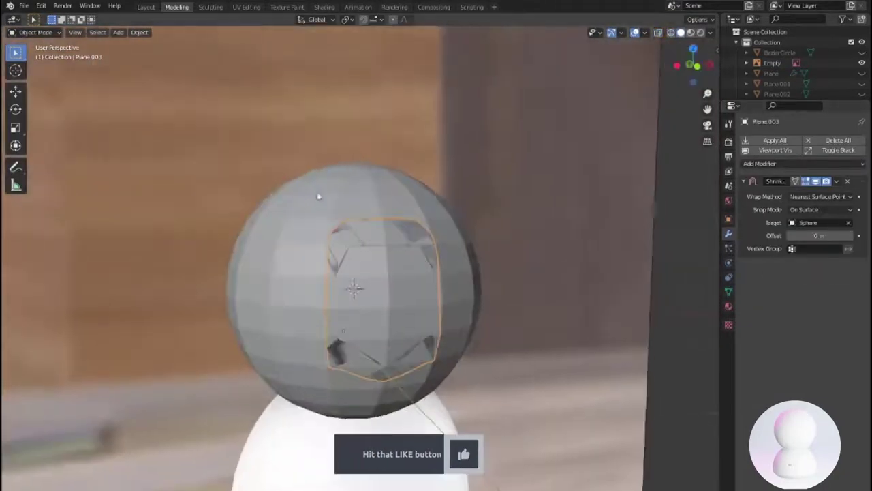
{"action": "middle_click_drag", "start_coordinate": [318, 197], "coordinate": [452, 312]}
{"action": "left_click", "coordinate": [821, 196]}
{"action": "left_click", "coordinate": [814, 245]}
{"action": "scroll", "coordinate": [591, 303], "scroll_direction": "up", "scroll_amount": 2}
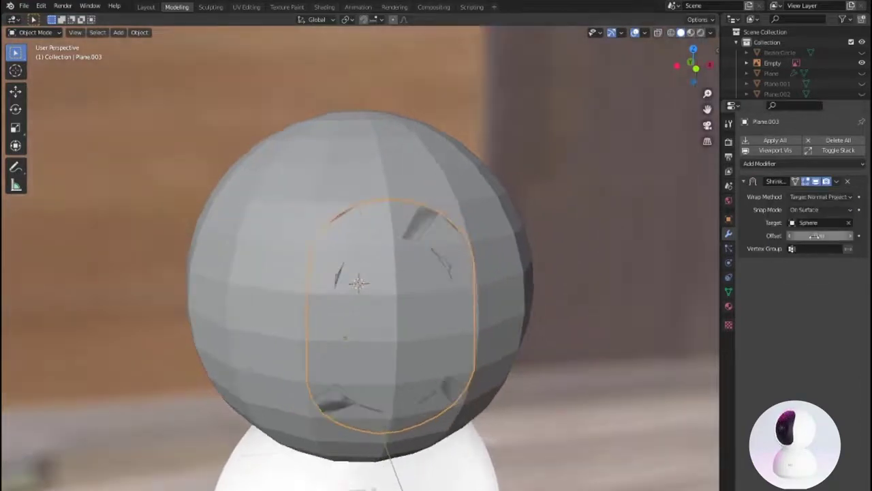
{"action": "left_click_drag", "start_coordinate": [816, 235], "coordinate": [834, 228]}
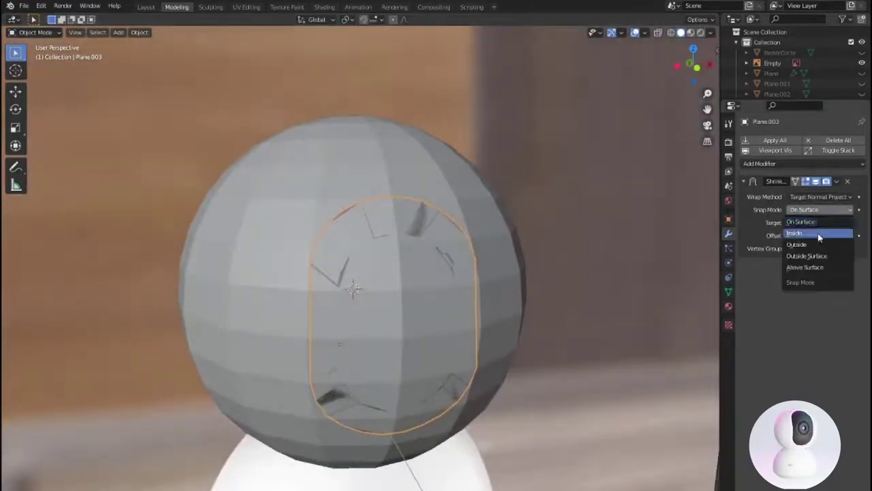
{"action": "left_click", "coordinate": [813, 231]}
{"action": "mouse_move", "coordinate": [710, 273]}
{"action": "middle_mouse_down"}
{"action": "mouse_move", "coordinate": [558, 289]}
{"action": "mouse_move", "coordinate": [610, 308]}
{"action": "middle_mouse_up"}
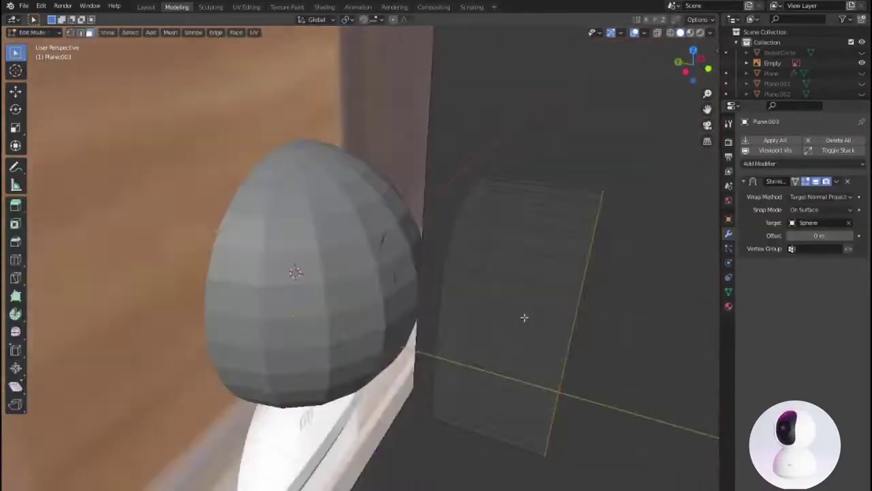
Return to Object Mode and orbit to face the sphere's hollow.
{"action": "key", "text": "Tab"}
{"action": "middle_click_drag", "start_coordinate": [524, 316], "coordinate": [480, 304]}
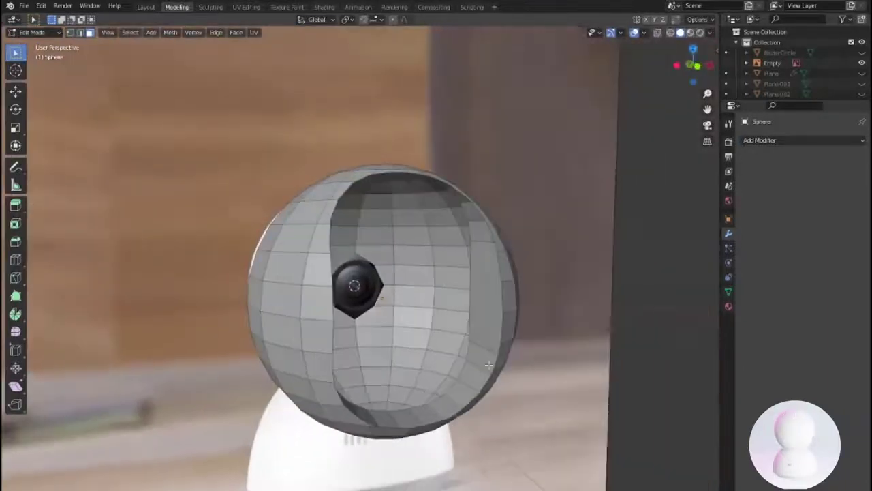
{"action": "middle_click_drag", "start_coordinate": [488, 365], "coordinate": [440, 355]}
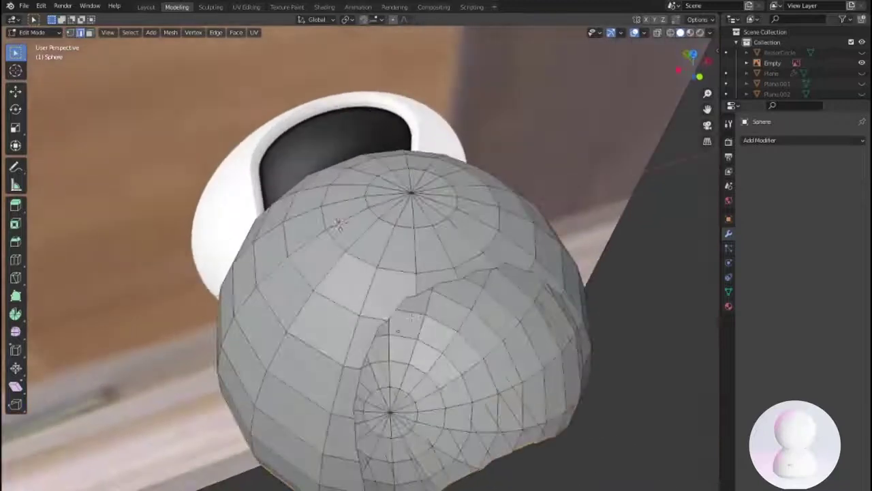
Switch to face select and pick a shortest path of faces around the panel.
{"action": "key", "text": "1"}
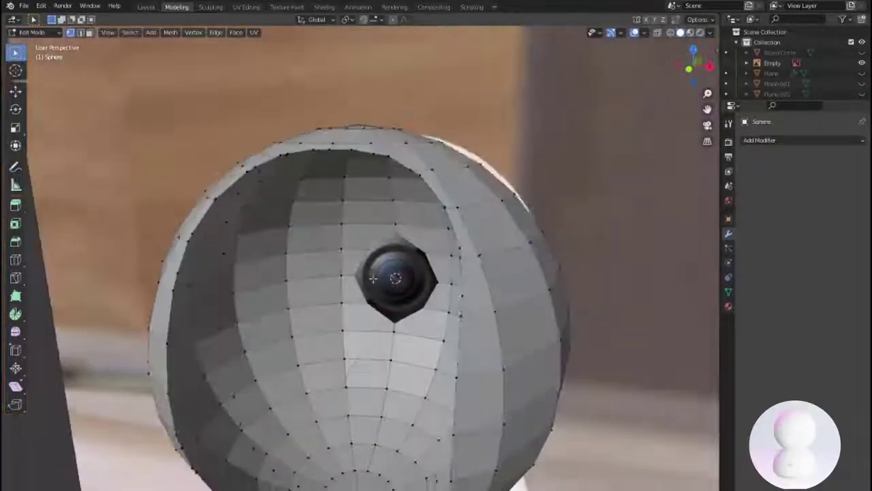
{"action": "key", "text": "3"}
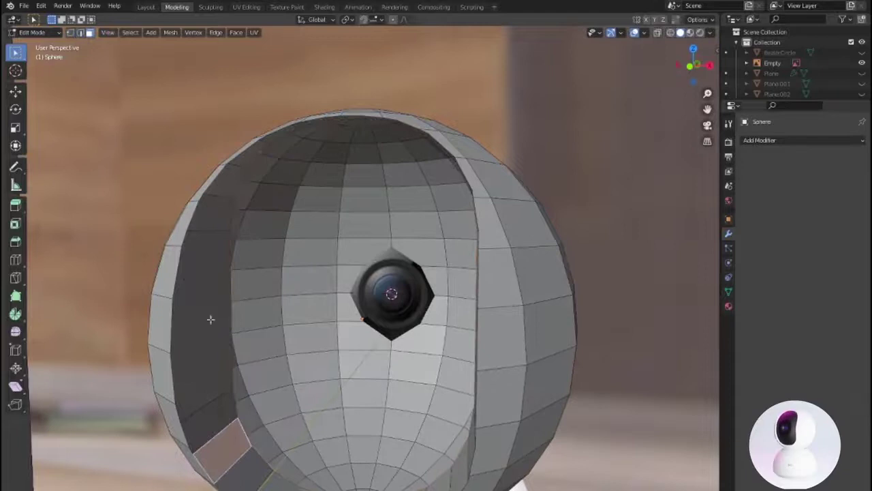
{"action": "middle_click_drag", "start_coordinate": [221, 414], "coordinate": [573, 255]}
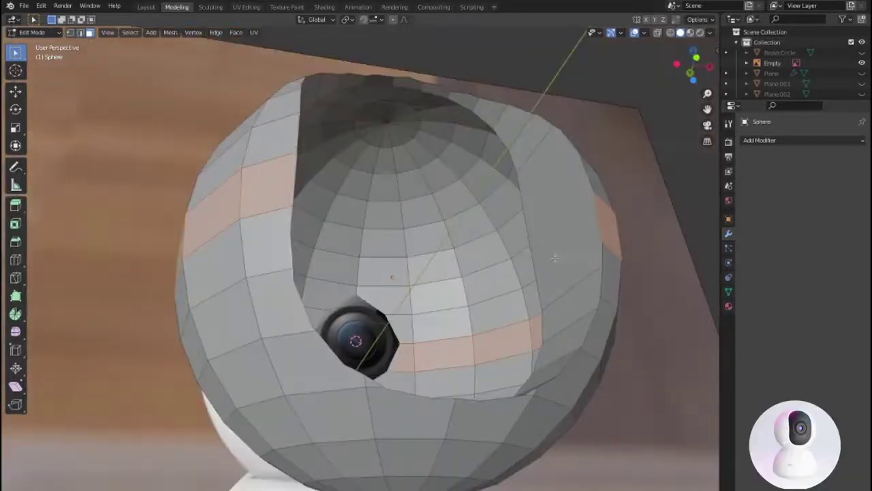
{"action": "left_click", "coordinate": [563, 310], "text": "ctrl"}
{"action": "middle_click_drag", "start_coordinate": [563, 309], "coordinate": [415, 294]}
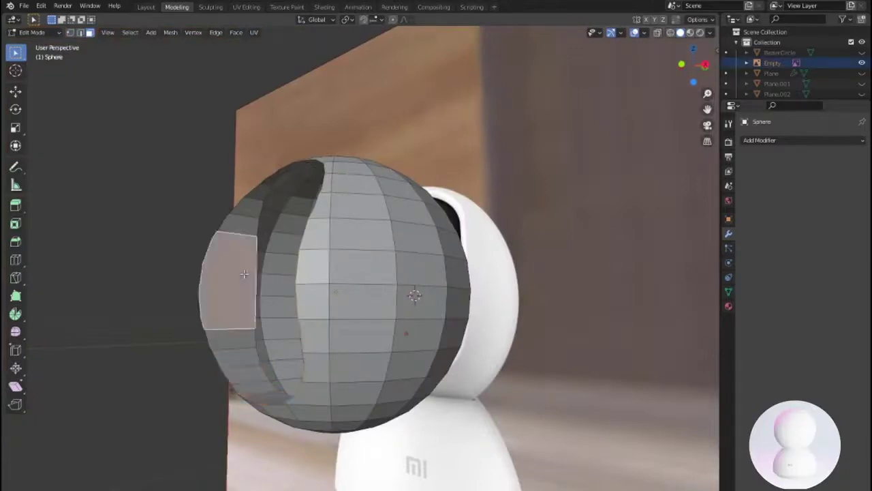
{"action": "middle_click_drag", "start_coordinate": [307, 265], "coordinate": [485, 210]}
Delete the selected band of faces from the sphere.
{"action": "left_click", "coordinate": [474, 279]}
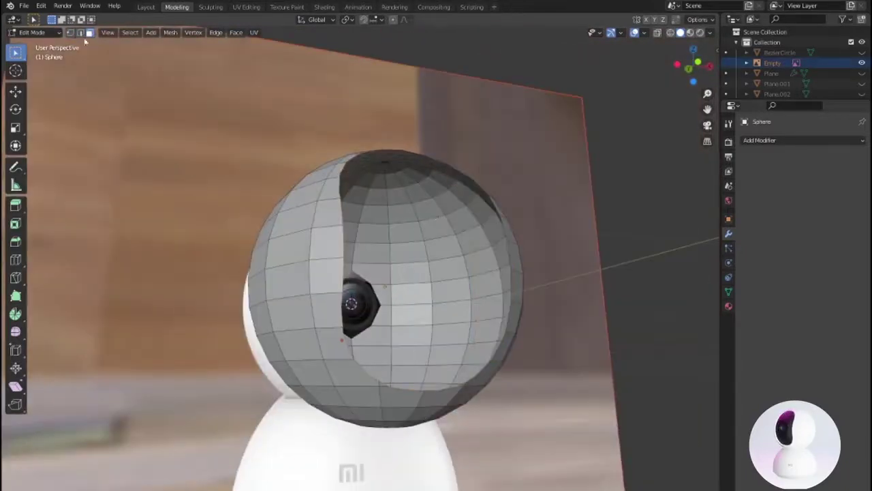
{"action": "middle_click_drag", "start_coordinate": [474, 278], "coordinate": [249, 270]}
{"action": "scroll", "coordinate": [249, 270], "scroll_direction": "up", "scroll_amount": 3}
{"action": "scroll", "coordinate": [249, 271], "scroll_direction": "down", "scroll_amount": 5}
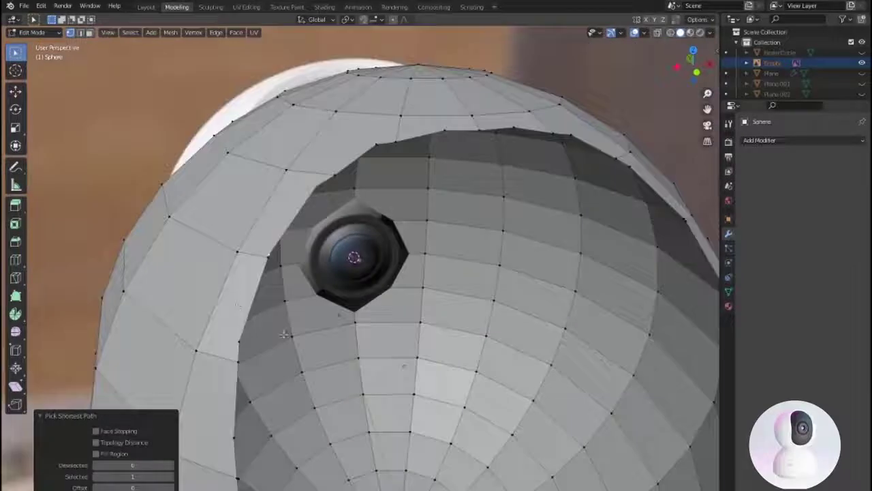
{"action": "scroll", "coordinate": [285, 156], "scroll_direction": "up", "scroll_amount": 5}
{"action": "middle_click_drag", "start_coordinate": [331, 413], "coordinate": [286, 290]}
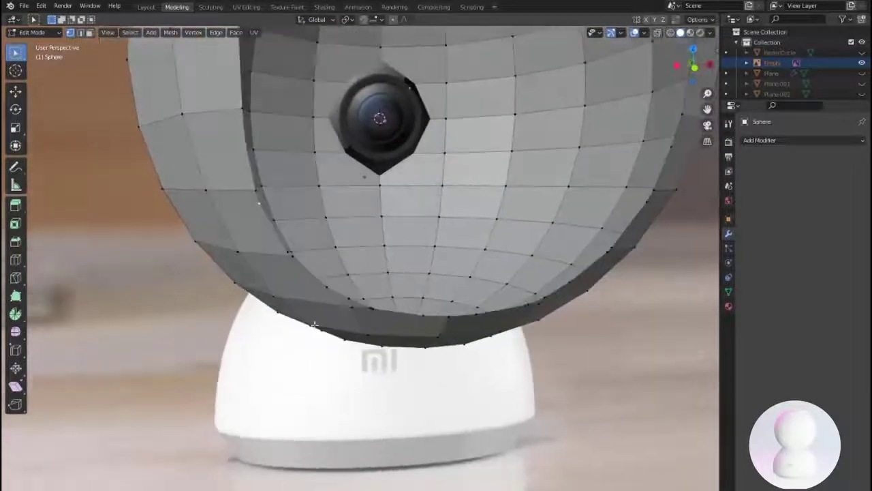
Orbit and zoom around the sphere to inspect the opened gap.
{"action": "scroll", "coordinate": [348, 237], "scroll_direction": "up", "scroll_amount": 2}
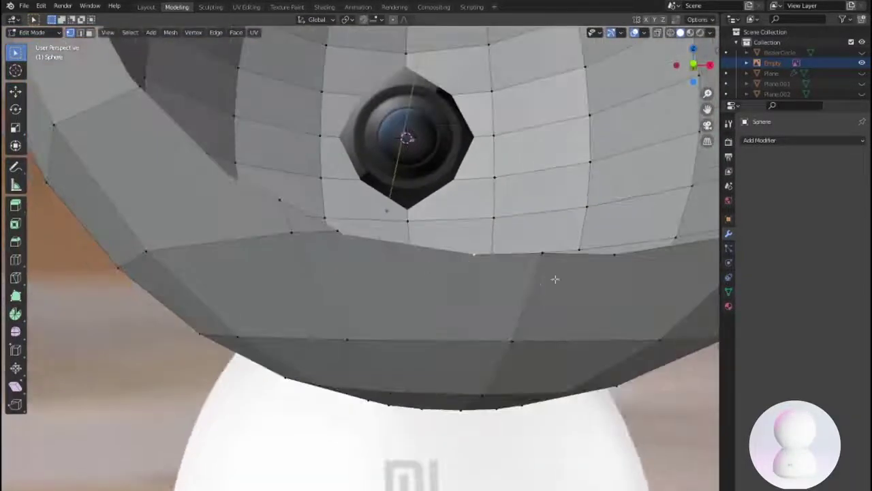
{"action": "middle_click_drag", "start_coordinate": [554, 279], "coordinate": [477, 272]}
{"action": "scroll", "coordinate": [477, 273], "scroll_direction": "down", "scroll_amount": 2}
{"action": "scroll", "coordinate": [477, 273], "scroll_direction": "up", "scroll_amount": 2}
{"action": "middle_click_drag", "start_coordinate": [584, 120], "coordinate": [518, 252]}
{"action": "middle_click_drag", "start_coordinate": [403, 205], "coordinate": [502, 353]}
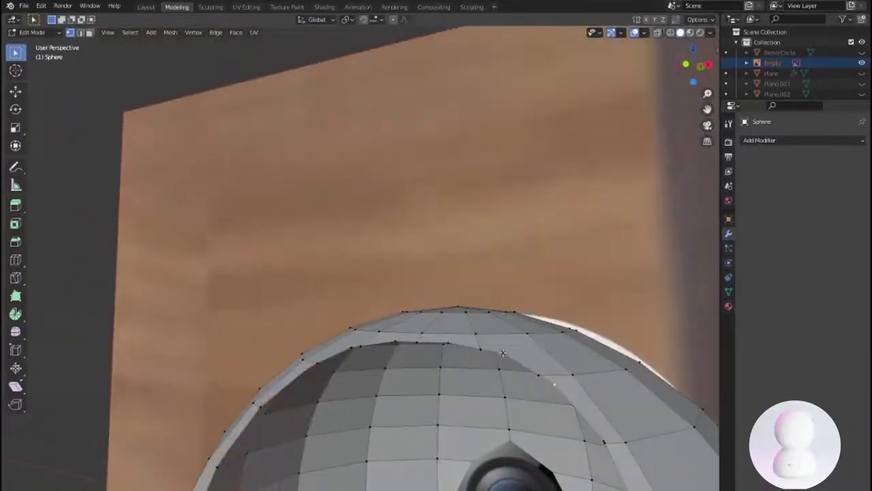
{"action": "scroll", "coordinate": [515, 389], "scroll_direction": "down", "scroll_amount": 5}
{"action": "mouse_move", "coordinate": [522, 424]}
{"action": "middle_mouse_down"}
{"action": "mouse_move", "coordinate": [380, 448]}
{"action": "mouse_move", "coordinate": [375, 431]}
{"action": "middle_mouse_up"}
{"action": "scroll", "coordinate": [477, 436], "scroll_direction": "up", "scroll_amount": 8}
Merge the selected stray vertices at their center and leave Edit Mode.
{"action": "right_click", "coordinate": [583, 444]}
{"action": "left_click", "coordinate": [637, 405]}
{"action": "scroll", "coordinate": [627, 402], "scroll_direction": "down", "scroll_amount": 4}
{"action": "mouse_move", "coordinate": [627, 402]}
{"action": "middle_mouse_down"}
{"action": "mouse_move", "coordinate": [545, 354]}
{"action": "mouse_move", "coordinate": [490, 307]}
{"action": "middle_mouse_up"}
{"action": "key", "text": "Tab"}
{"action": "key", "text": "Tab"}
{"action": "middle_click_drag", "start_coordinate": [264, 326], "coordinate": [409, 334]}
Extrude the selected region in place and apply a vertex cleanup operation.
{"action": "key", "text": "e"}
{"action": "right_click", "coordinate": [422, 335]}
{"action": "scroll", "coordinate": [437, 338], "scroll_direction": "up", "scroll_amount": 3}
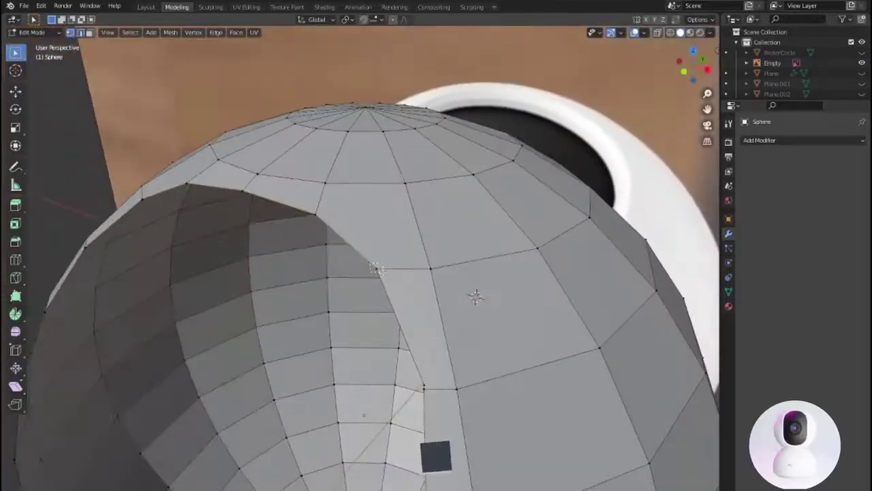
{"action": "middle_click_drag", "start_coordinate": [376, 268], "coordinate": [477, 235]}
{"action": "right_click", "coordinate": [477, 236]}
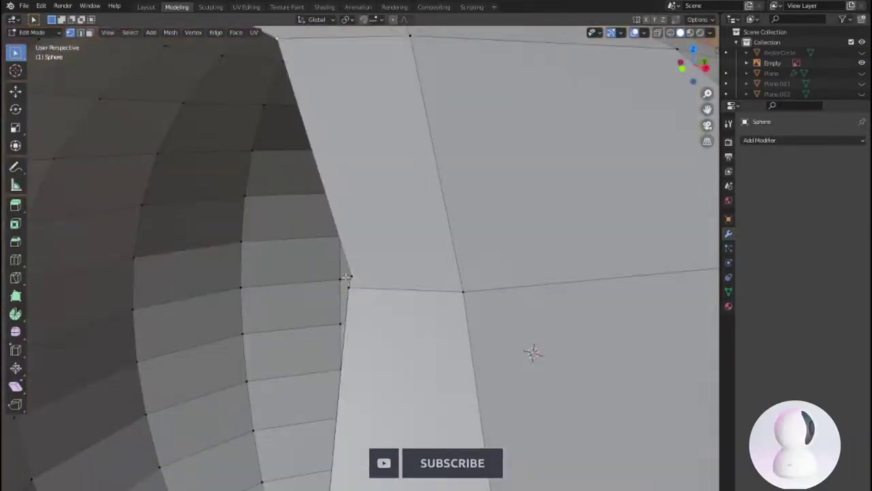
{"action": "left_click", "coordinate": [332, 475]}
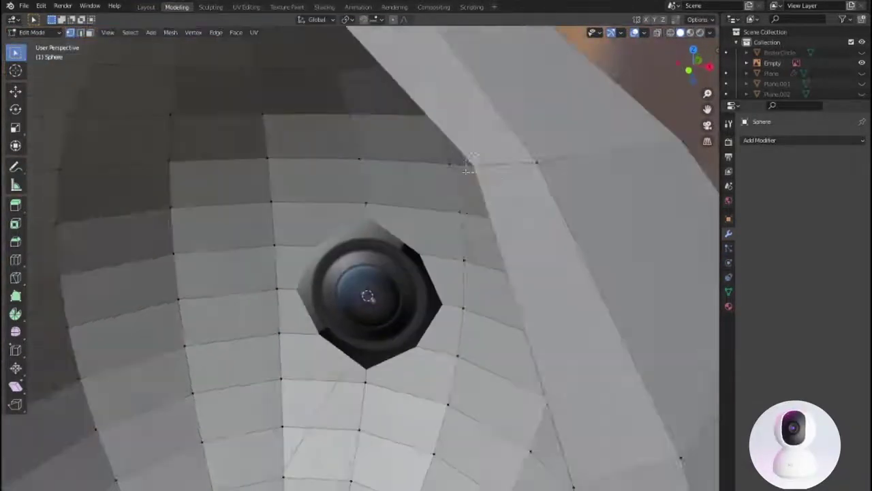
Merge another set of stray vertices at their centre.
{"action": "right_click", "coordinate": [420, 273]}
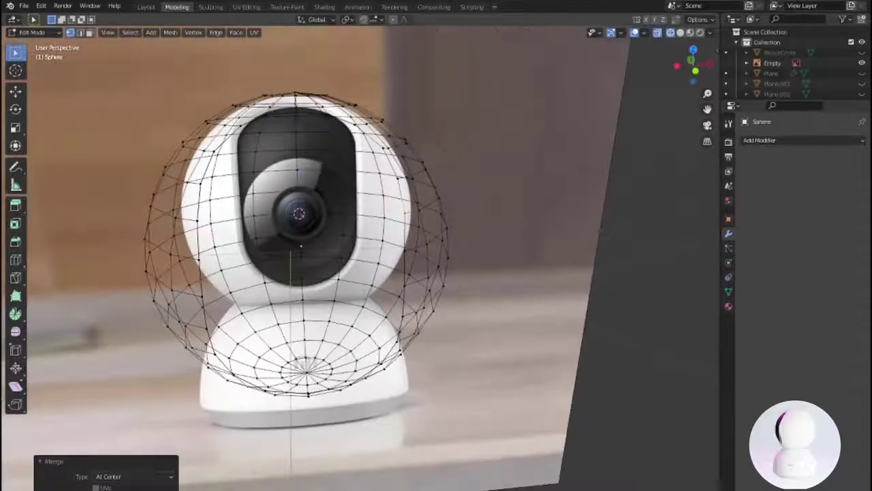
{"action": "scroll", "coordinate": [535, 245], "scroll_direction": "up", "scroll_amount": 3}
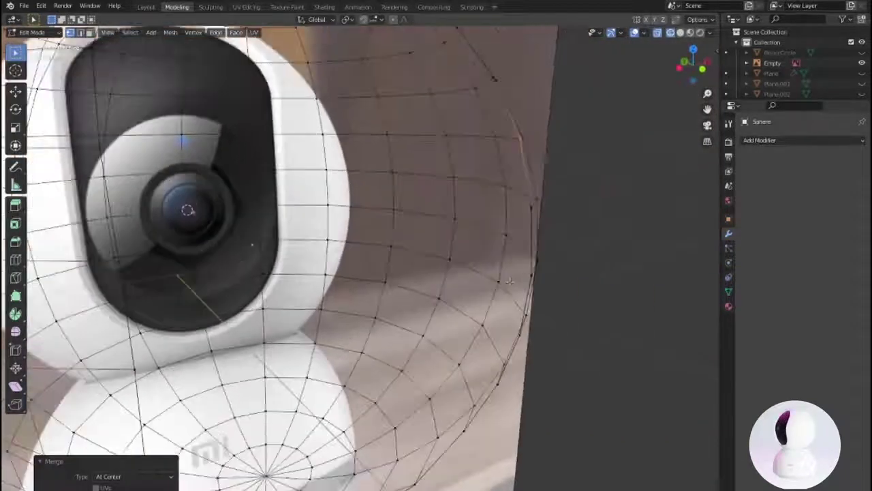
{"action": "scroll", "coordinate": [535, 246], "scroll_direction": "up", "scroll_amount": 1}
{"action": "right_click", "coordinate": [537, 250]}
{"action": "left_click", "coordinate": [583, 247]}
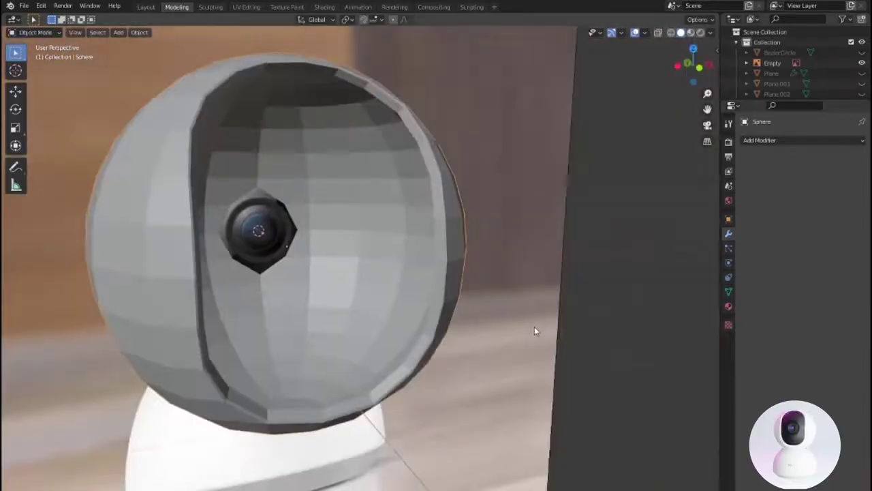
Add a Subdivision Surface modifier to the sphere and save the .blend file.
{"action": "left_click", "coordinate": [804, 139]}
{"action": "left_click", "coordinate": [661, 306]}
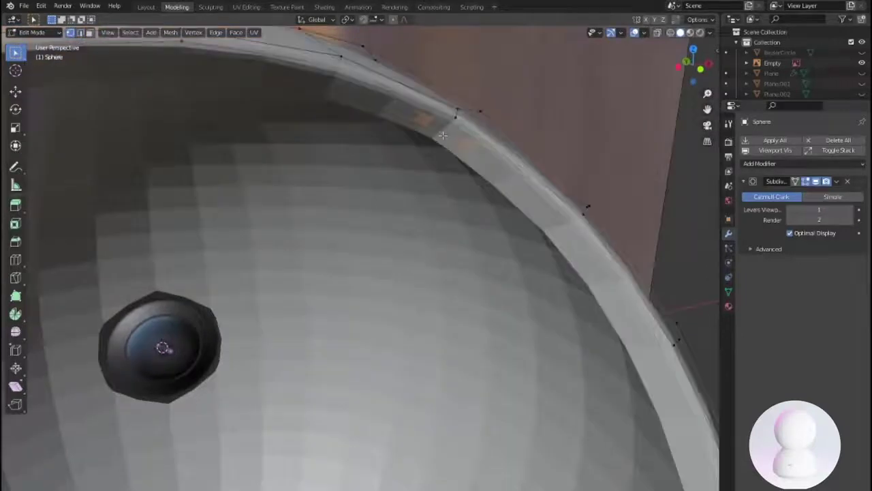
{"action": "middle_click_drag", "start_coordinate": [443, 136], "coordinate": [437, 221]}
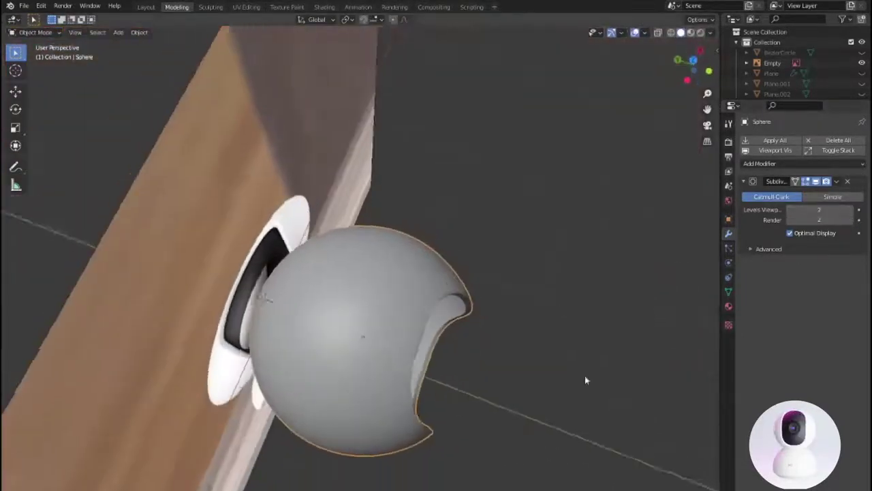
{"action": "key", "text": "ctrl+s"}
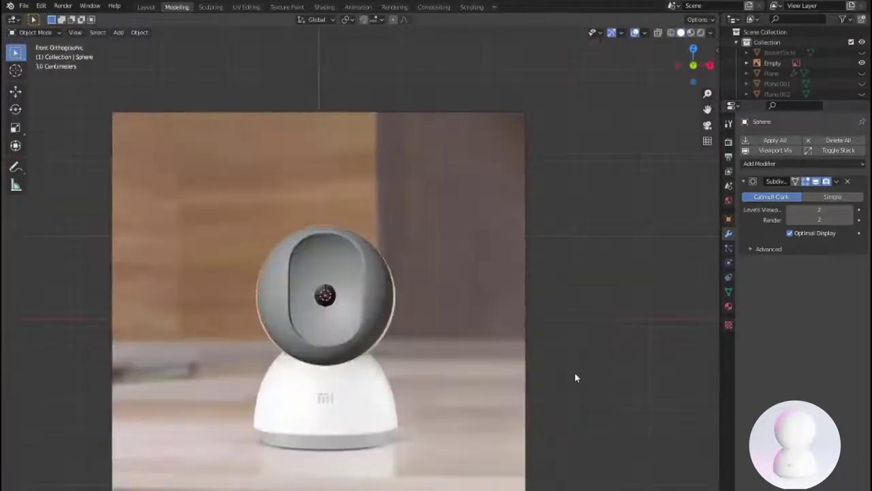
{"action": "key", "text": "shift+a"}
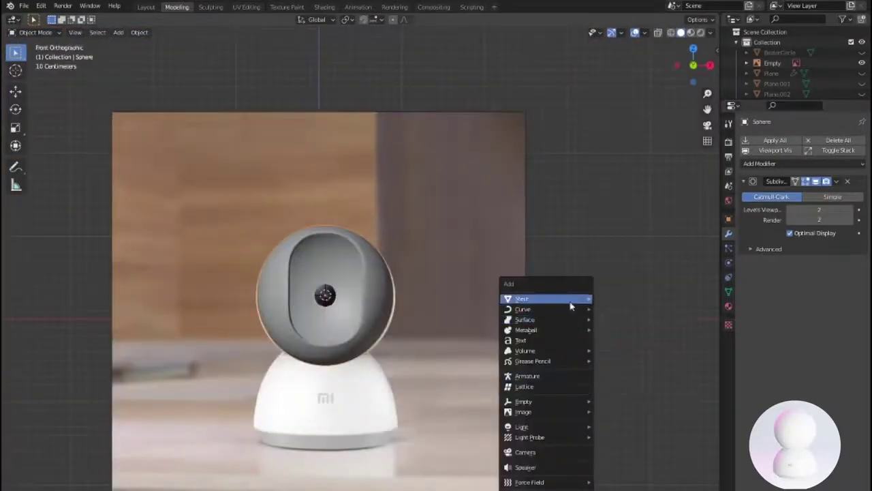
Add a 16-segment UV sphere, scale it and position it just inside the camera head.
{"action": "left_click", "coordinate": [622, 105]}
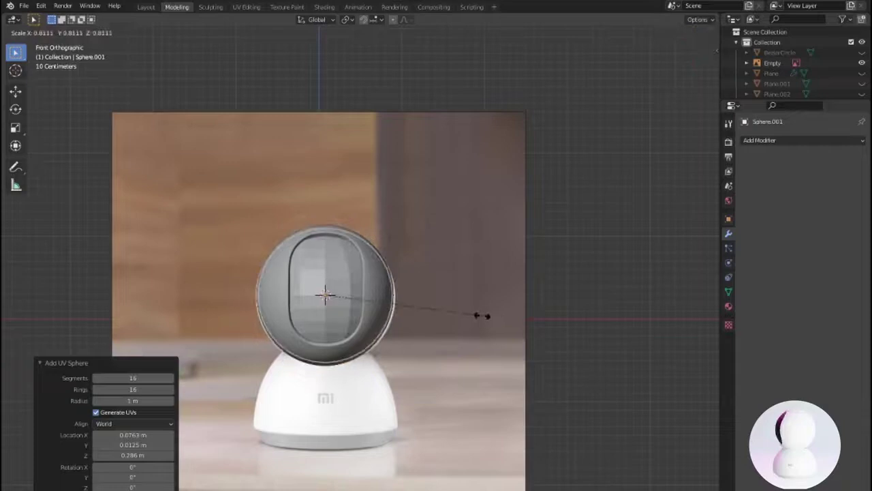
{"action": "left_click", "coordinate": [477, 315]}
{"action": "key", "text": "KP_Decimal"}
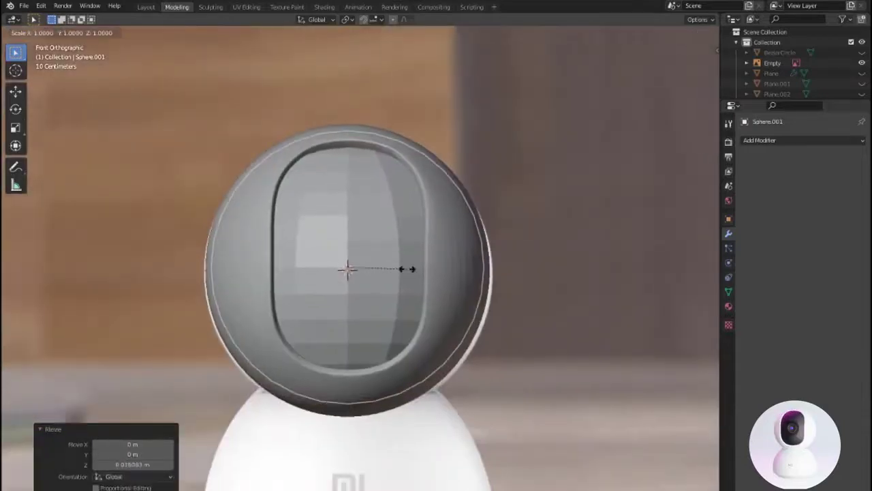
{"action": "middle_click_drag", "start_coordinate": [407, 280], "coordinate": [556, 327]}
{"action": "key", "text": "KP_7"}
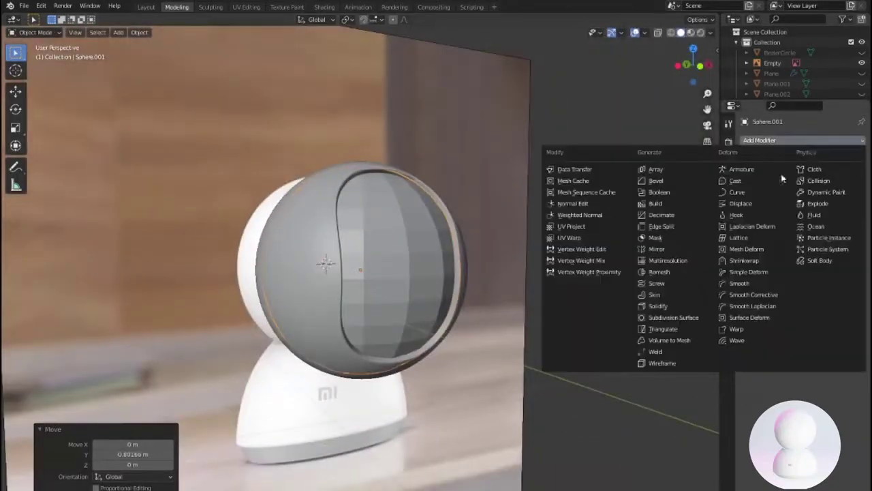
{"action": "mouse_move", "coordinate": [420, 252]}
{"action": "middle_mouse_down"}
{"action": "mouse_move", "coordinate": [463, 303]}
{"action": "mouse_move", "coordinate": [468, 249]}
{"action": "mouse_move", "coordinate": [471, 321]}
{"action": "middle_mouse_up"}
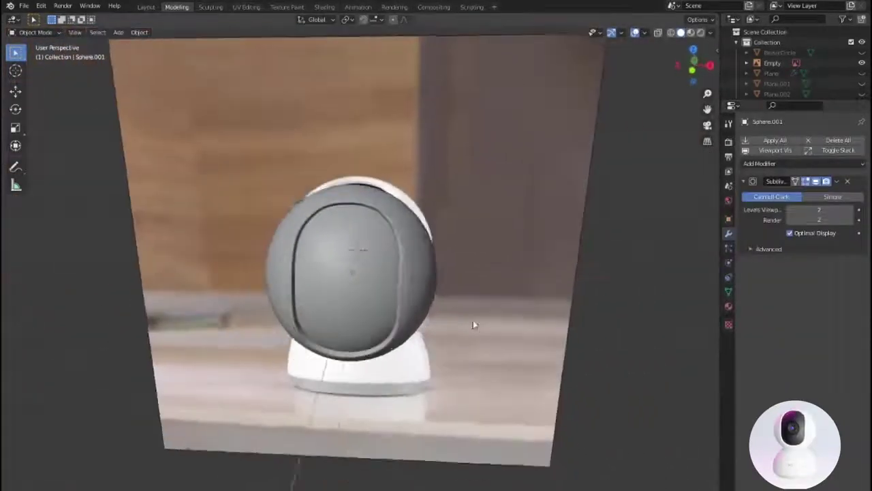
{"action": "scroll", "coordinate": [366, 311], "scroll_direction": "up", "scroll_amount": 5}
{"action": "key", "text": "Tab"}
Undo the earlier circle reshaping and check the sphere in X-ray view.
{"action": "key", "text": "ctrl+z"}
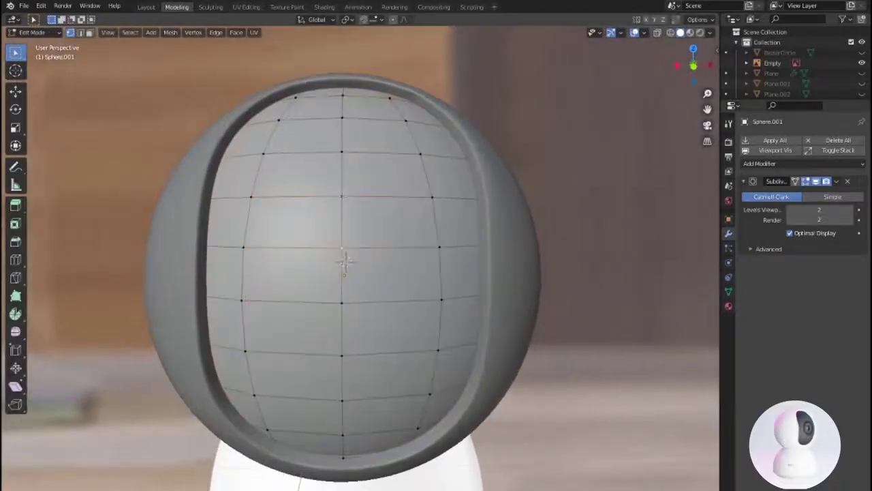
{"action": "right_click", "coordinate": [388, 268]}
{"action": "key", "text": "ctrl+z"}
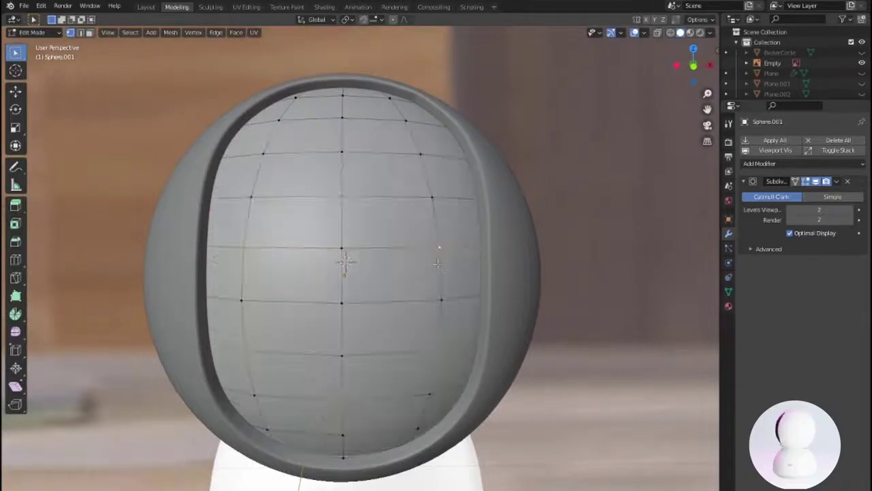
{"action": "key", "text": "shift+z"}
{"action": "middle_click_drag", "start_coordinate": [431, 273], "coordinate": [614, 259]}
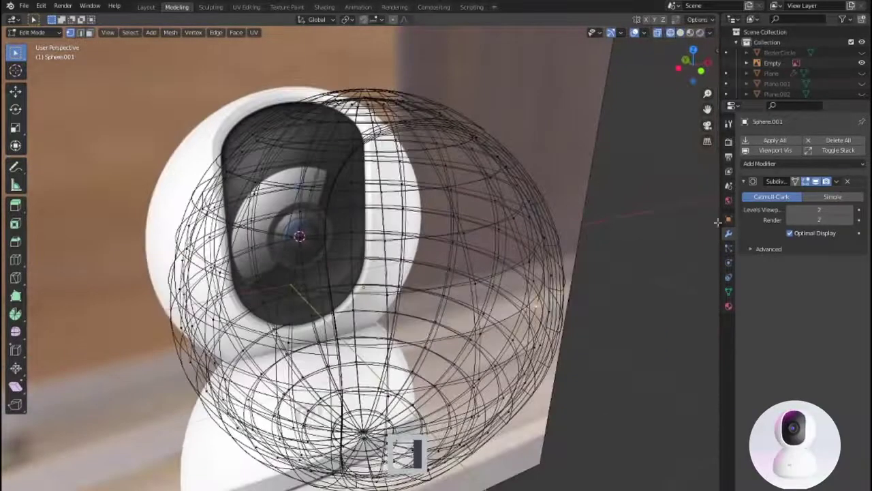
{"action": "key", "text": "shift+z"}
Remove Sphere.001's Subdivision Surface modifier and round the front vertices into a circle.
{"action": "key", "text": "Tab"}
{"action": "left_click", "coordinate": [849, 181]}
{"action": "key", "text": "Tab"}
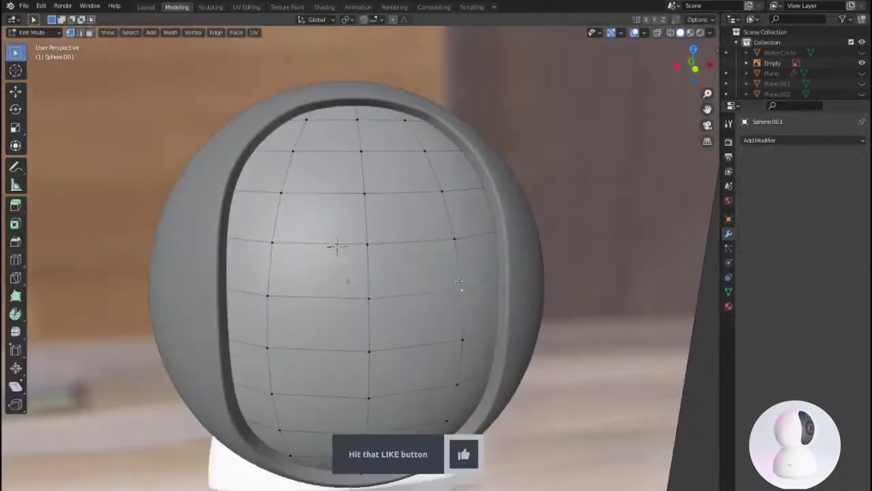
{"action": "right_click", "coordinate": [416, 298]}
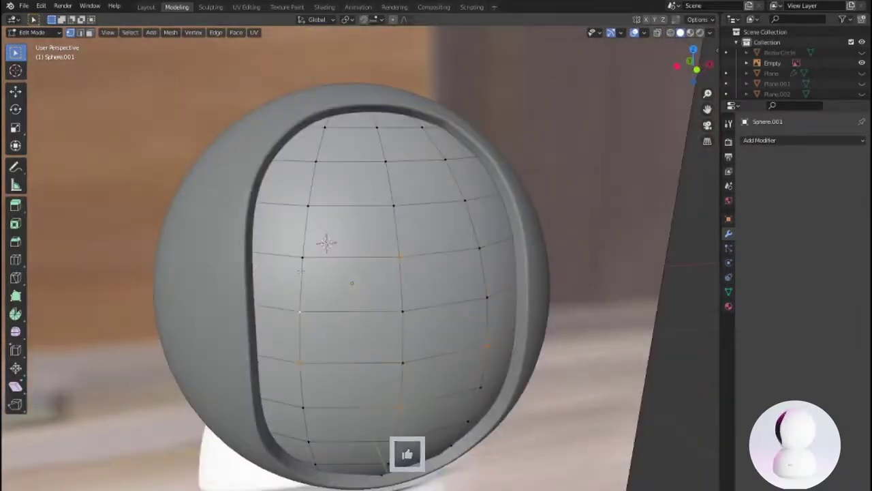
{"action": "right_click", "coordinate": [341, 234]}
{"action": "left_click", "coordinate": [443, 245]}
Reapply the Circle to the front face patch, then inspect it and test its scale.
{"action": "mouse_move", "coordinate": [443, 245]}
{"action": "middle_mouse_down"}
{"action": "mouse_move", "coordinate": [452, 289]}
{"action": "mouse_move", "coordinate": [506, 349]}
{"action": "middle_mouse_up"}
{"action": "right_click", "coordinate": [479, 293]}
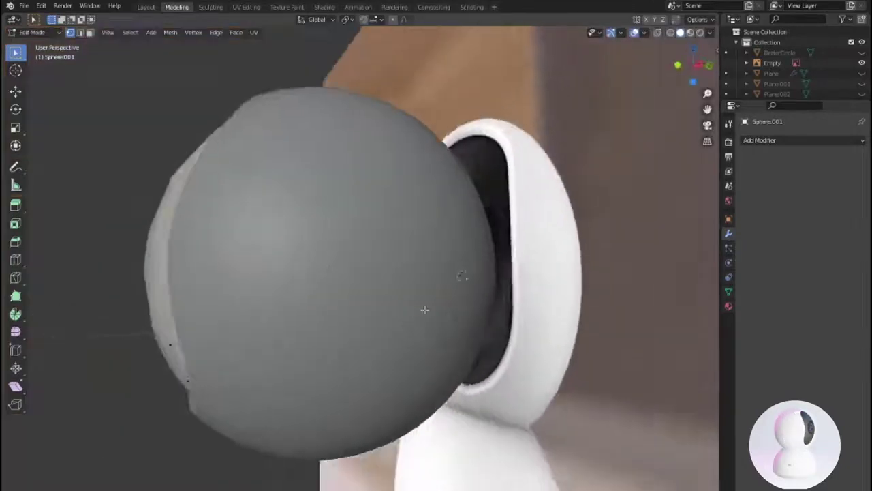
{"action": "right_click", "coordinate": [424, 237]}
{"action": "left_click", "coordinate": [471, 247]}
{"action": "middle_click_drag", "start_coordinate": [470, 247], "coordinate": [415, 330]}
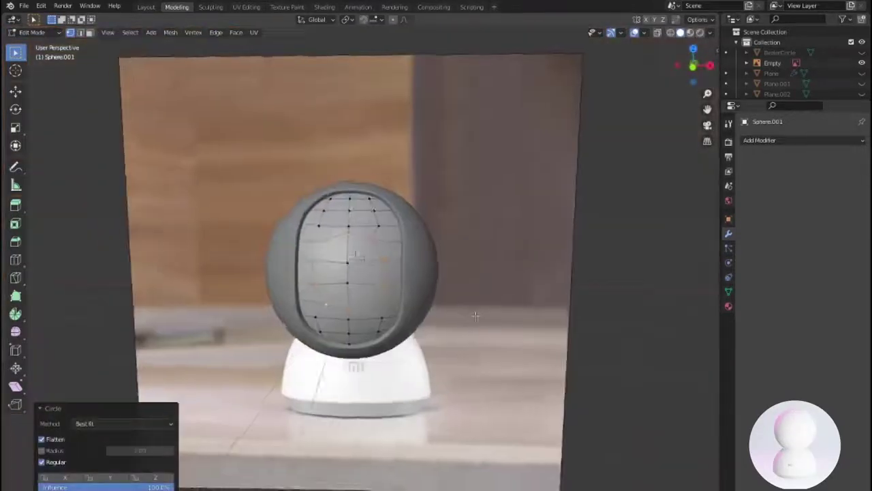
{"action": "scroll", "coordinate": [415, 330], "scroll_direction": "up", "scroll_amount": 2}
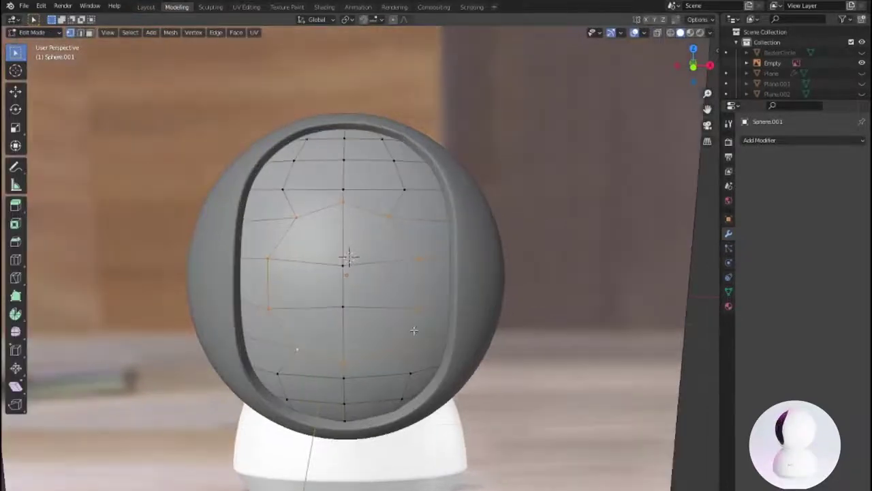
{"action": "scroll", "coordinate": [438, 368], "scroll_direction": "up", "scroll_amount": 2}
{"action": "mouse_move", "coordinate": [438, 368]}
{"action": "middle_mouse_down"}
{"action": "mouse_move", "coordinate": [569, 395]}
{"action": "mouse_move", "coordinate": [494, 356]}
{"action": "middle_mouse_up"}
{"action": "key", "text": "s"}
{"action": "right_click", "coordinate": [505, 362]}
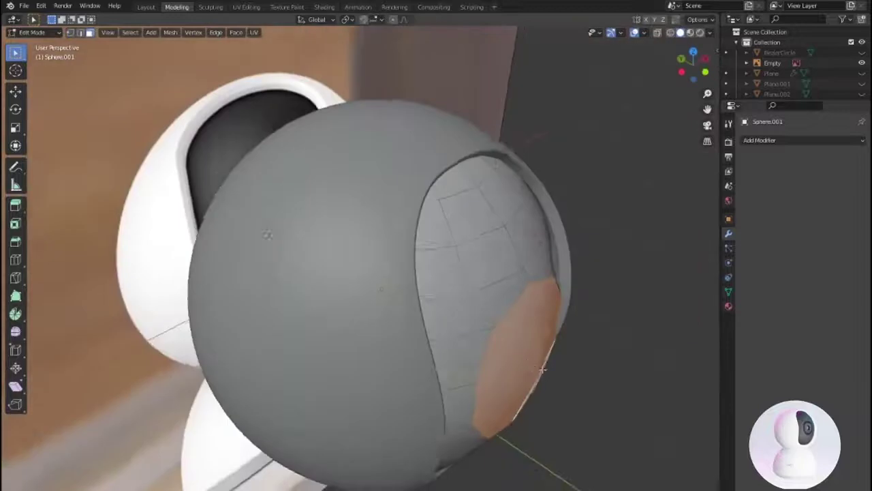
Inset the lens faces on Sphere.001 and push the lens face inward along Y.
{"action": "left_click", "coordinate": [505, 354]}
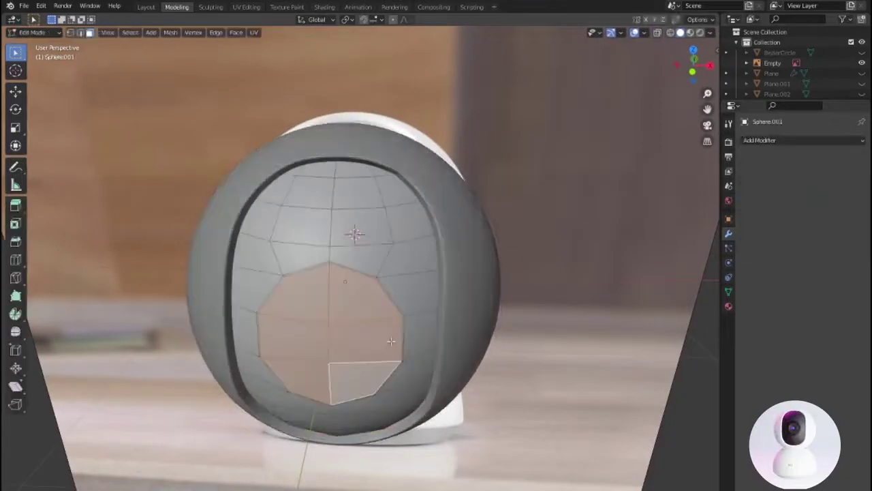
{"action": "scroll", "coordinate": [389, 341], "scroll_direction": "up", "scroll_amount": 2}
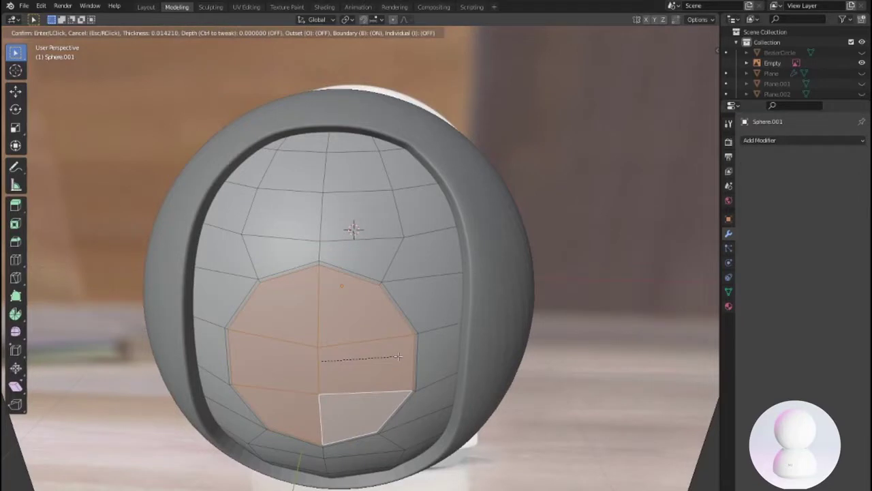
{"action": "left_click", "coordinate": [398, 356]}
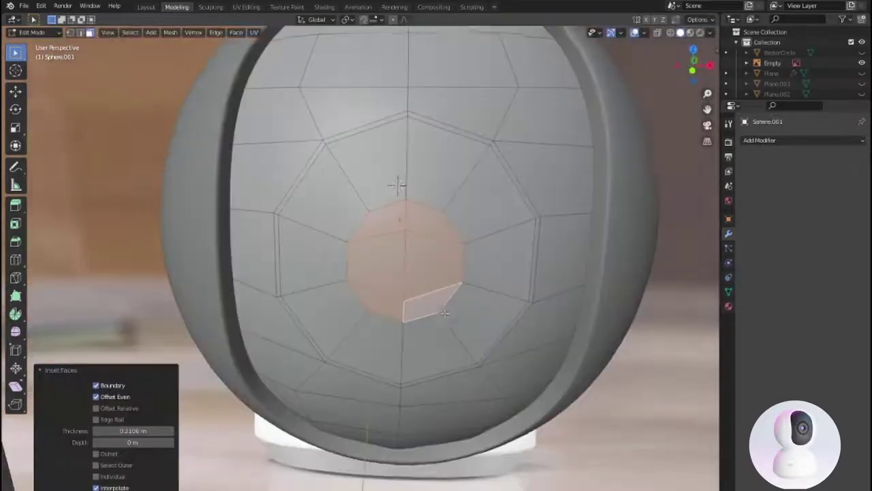
{"action": "key", "text": "y"}
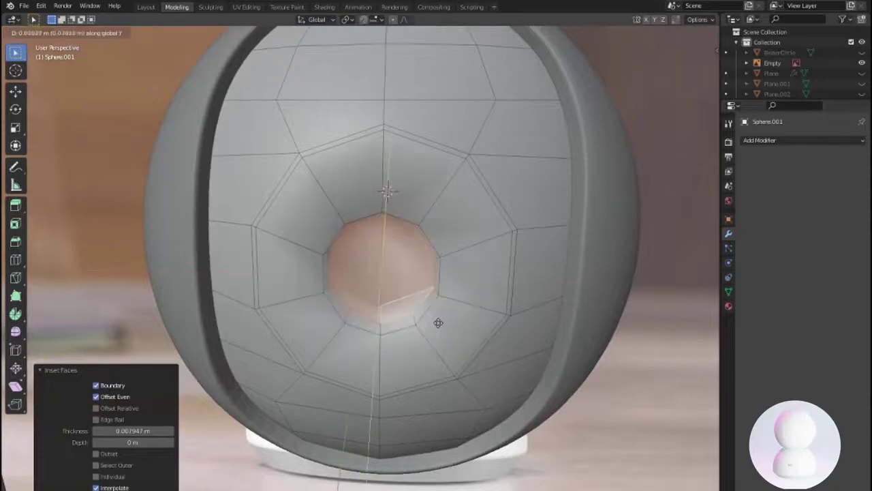
{"action": "left_click", "coordinate": [472, 363]}
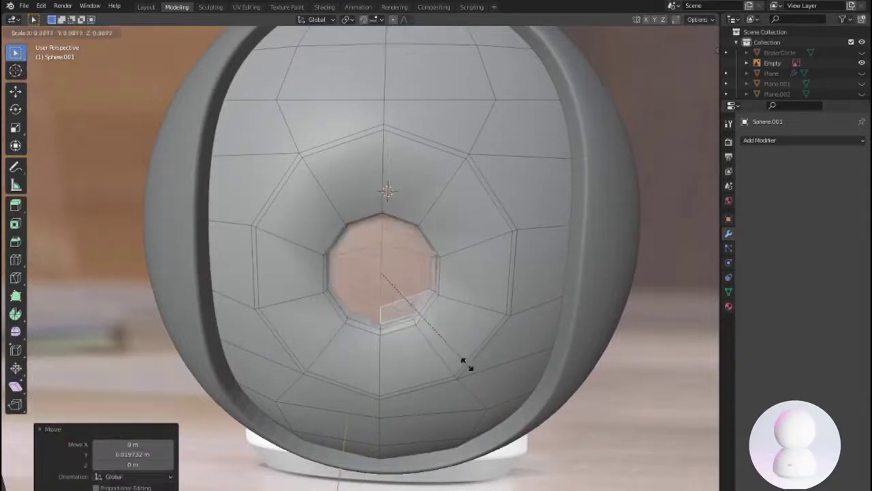
{"action": "left_click", "coordinate": [436, 341]}
{"action": "middle_click_drag", "start_coordinate": [436, 340], "coordinate": [476, 276]}
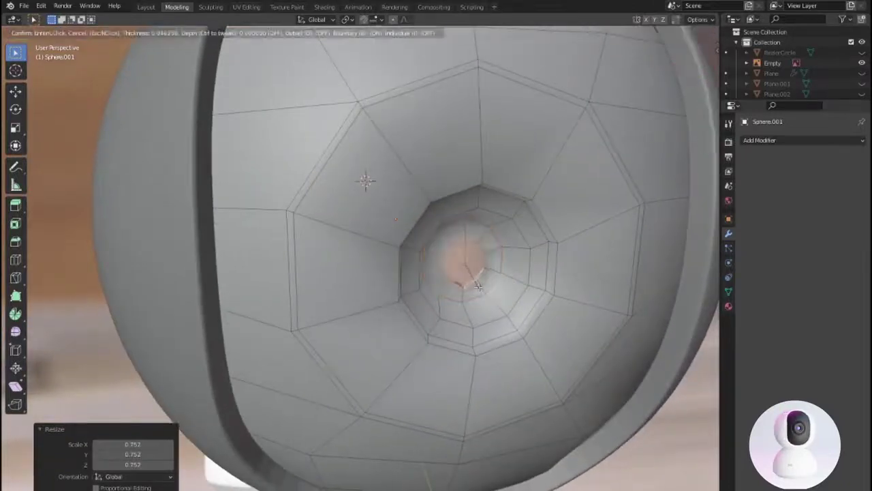
{"action": "left_click", "coordinate": [478, 287]}
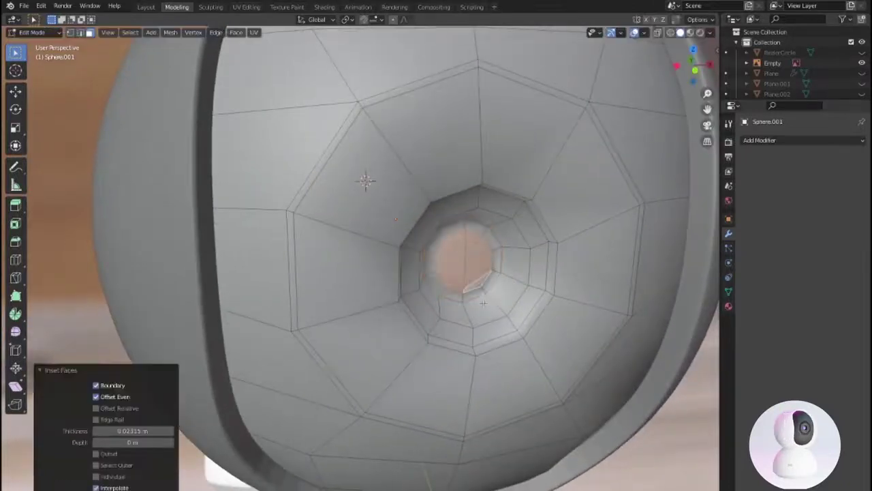
{"action": "scroll", "coordinate": [463, 286], "scroll_direction": "down", "scroll_amount": 3}
Scale the inner faces and the ring around the lens to finish the stepped socket.
{"action": "middle_click_drag", "start_coordinate": [463, 287], "coordinate": [453, 289]}
{"action": "scroll", "coordinate": [453, 289], "scroll_direction": "up", "scroll_amount": 3}
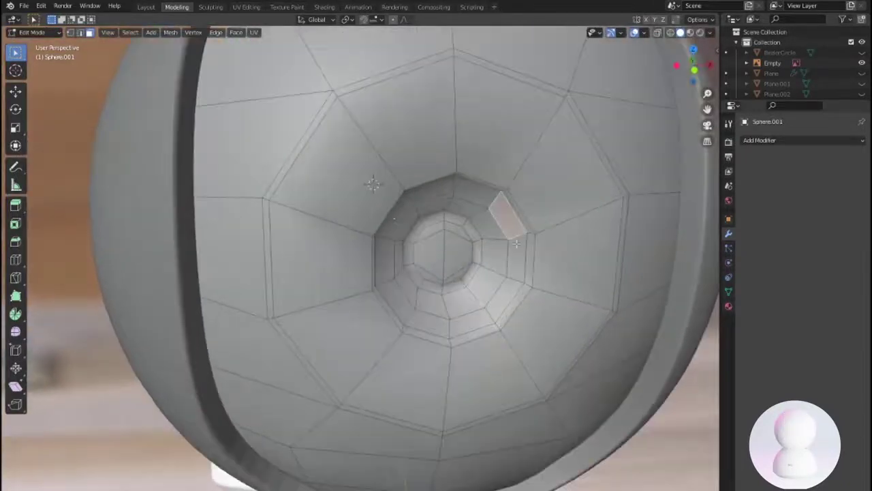
{"action": "left_click", "coordinate": [546, 306]}
{"action": "scroll", "coordinate": [546, 306], "scroll_direction": "down", "scroll_amount": 3}
{"action": "key", "text": "s"}
{"action": "scroll", "coordinate": [514, 276], "scroll_direction": "up", "scroll_amount": 3}
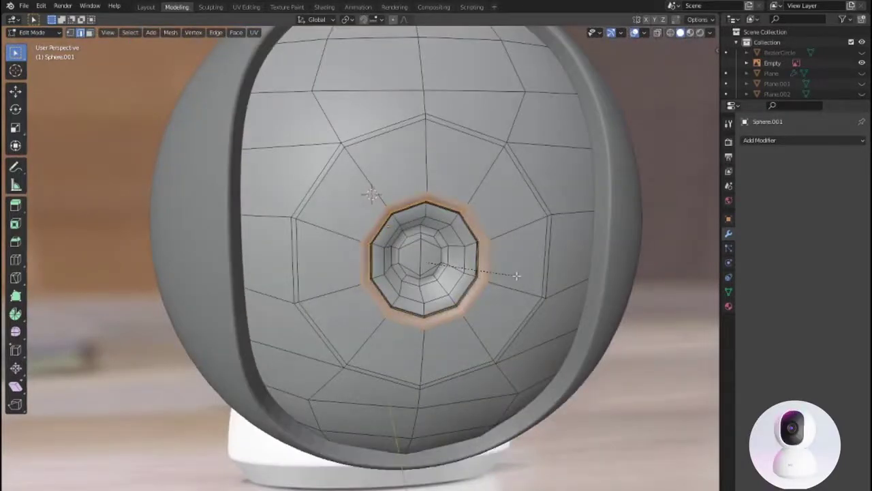
{"action": "left_click", "coordinate": [515, 275]}
{"action": "scroll", "coordinate": [516, 275], "scroll_direction": "down", "scroll_amount": 3}
Give Sphere.001 a Subdivision Surface modifier at viewport level 2.
{"action": "key", "text": "Tab"}
{"action": "left_click", "coordinate": [759, 139]}
{"action": "left_click", "coordinate": [672, 319]}
{"action": "middle_click_drag", "start_coordinate": [524, 307], "coordinate": [554, 288]}
{"action": "key", "text": "ctrl+2"}
Select the outer Sphere and enter Edit Mode, viewing it from the top.
{"action": "middle_click_drag", "start_coordinate": [94, 345], "coordinate": [384, 316]}
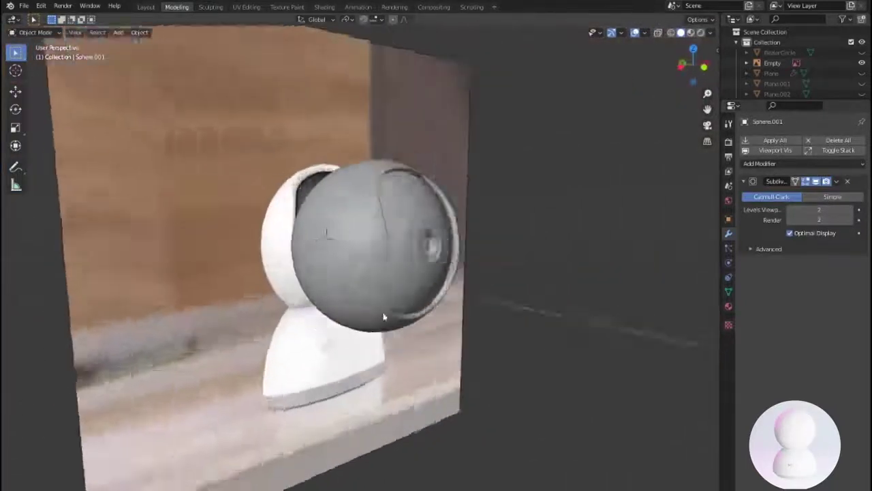
{"action": "key", "text": "1"}
{"action": "scroll", "coordinate": [382, 321], "scroll_direction": "up", "scroll_amount": 2}
{"action": "scroll", "coordinate": [382, 322], "scroll_direction": "up", "scroll_amount": 1}
{"action": "scroll", "coordinate": [404, 309], "scroll_direction": "up", "scroll_amount": 5}
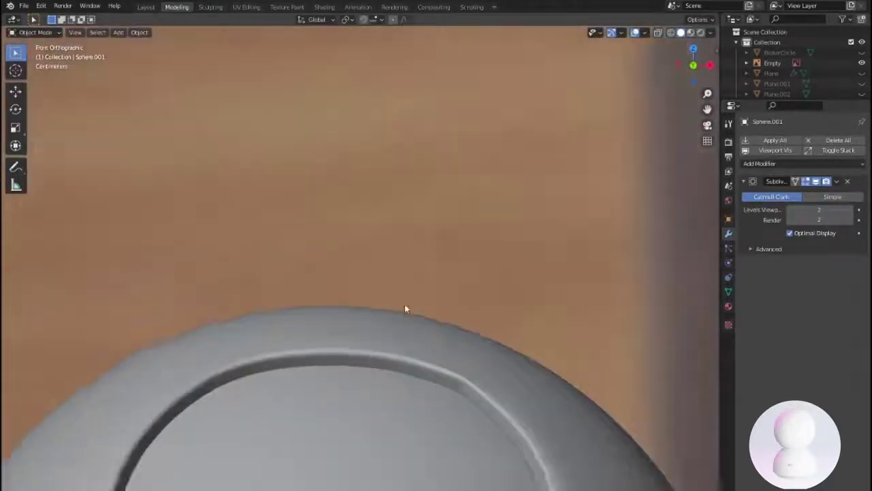
{"action": "left_click", "coordinate": [404, 309]}
{"action": "key", "text": "Tab"}
{"action": "key", "text": "7"}
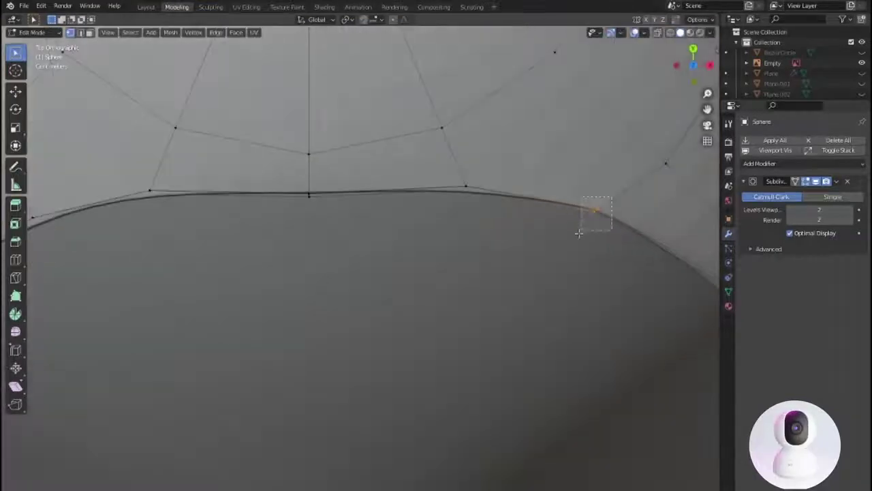
{"action": "middle_click_drag", "start_coordinate": [469, 261], "coordinate": [633, 283]}
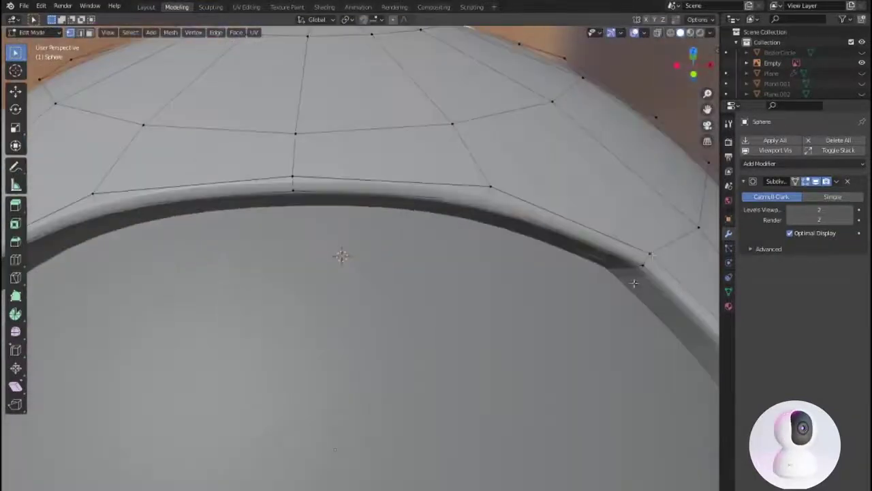
Remove the Subdivision Surface modifier from the outer Sphere.
{"action": "right_click", "coordinate": [632, 244]}
{"action": "key", "text": "Escape"}
{"action": "scroll", "coordinate": [416, 304], "scroll_direction": "down", "scroll_amount": 10}
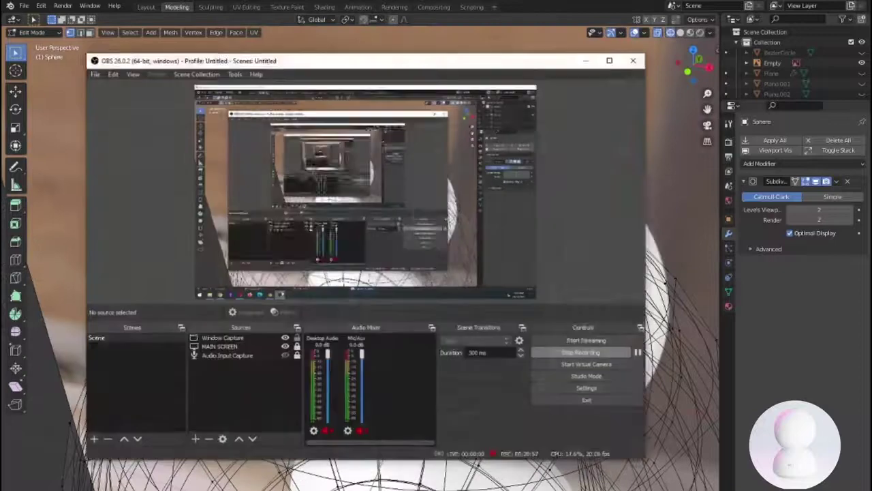
{"action": "mouse_move", "coordinate": [416, 304]}
{"action": "middle_mouse_down"}
{"action": "mouse_move", "coordinate": [560, 309]}
{"action": "mouse_move", "coordinate": [419, 280]}
{"action": "middle_mouse_up"}
{"action": "key", "text": "Tab"}
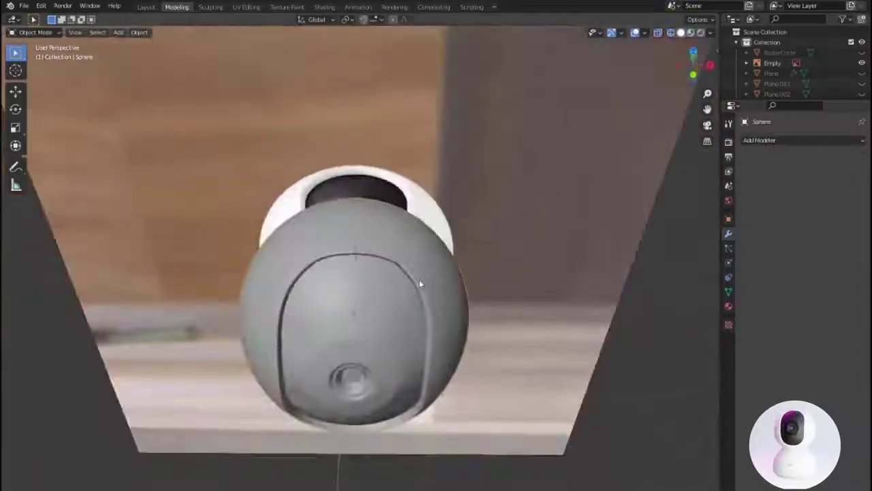
{"action": "left_click", "coordinate": [847, 181]}
Add a Subdivision Surface modifier and smooth shading to the outer Sphere.
{"action": "key", "text": "Tab"}
{"action": "scroll", "coordinate": [561, 296], "scroll_direction": "up", "scroll_amount": 5}
{"action": "scroll", "coordinate": [579, 289], "scroll_direction": "up", "scroll_amount": 2}
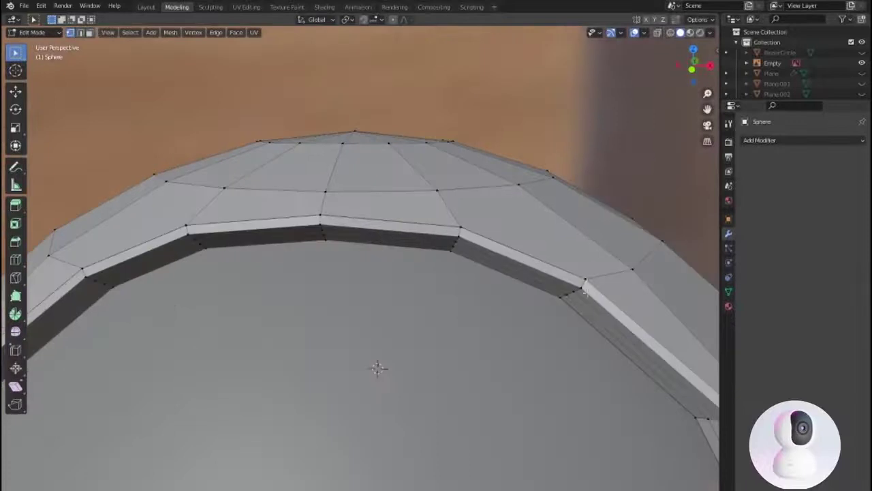
{"action": "right_click", "coordinate": [585, 286]}
{"action": "left_click", "coordinate": [567, 471]}
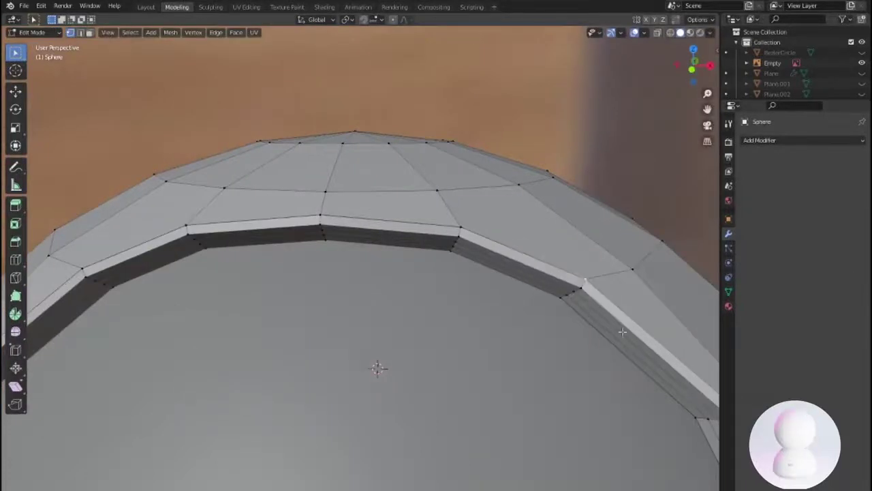
{"action": "scroll", "coordinate": [622, 333], "scroll_direction": "down", "scroll_amount": 3}
{"action": "left_click", "coordinate": [803, 140]}
{"action": "left_click", "coordinate": [681, 312]}
{"action": "right_click", "coordinate": [491, 302]}
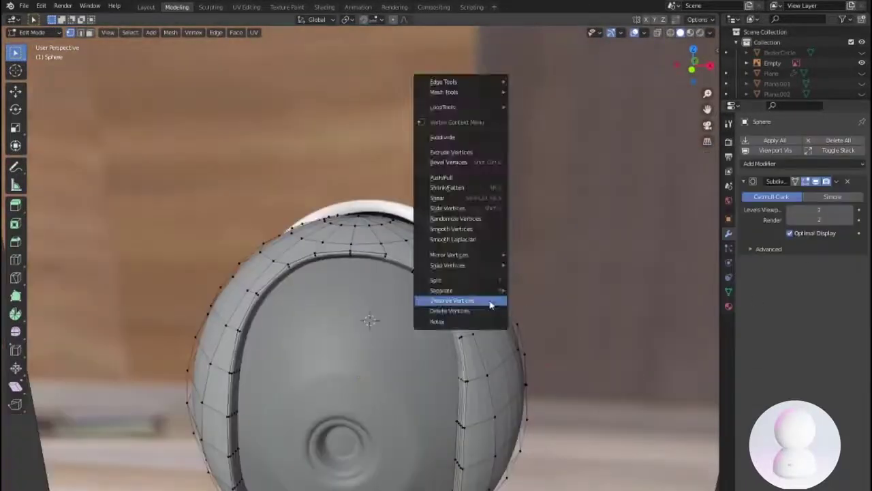
{"action": "left_click", "coordinate": [490, 302]}
{"action": "key", "text": "Tab"}
Drop the subdivision again to expose the raw rim and move the rim vertices.
{"action": "middle_click_drag", "start_coordinate": [565, 269], "coordinate": [413, 278]}
{"action": "scroll", "coordinate": [412, 278], "scroll_direction": "up", "scroll_amount": 5}
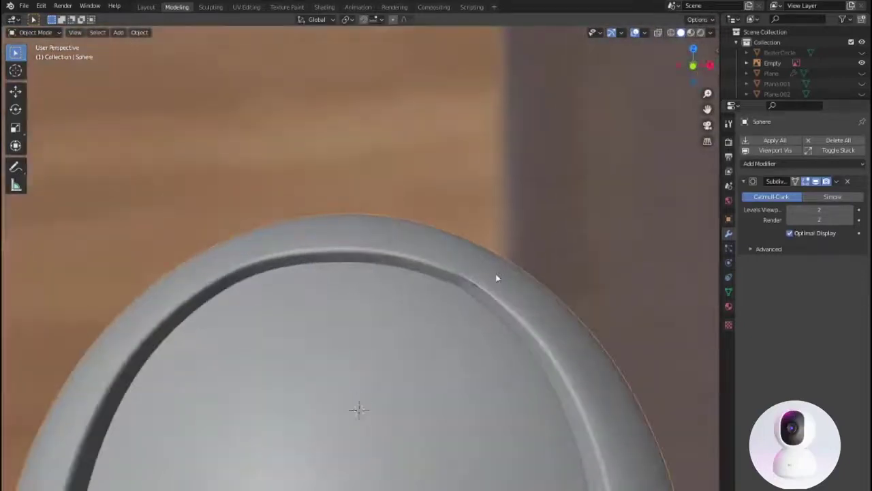
{"action": "key", "text": "Tab"}
{"action": "scroll", "coordinate": [413, 278], "scroll_direction": "up", "scroll_amount": 3}
{"action": "left_click", "coordinate": [847, 181]}
{"action": "middle_click_drag", "start_coordinate": [701, 310], "coordinate": [582, 322]}
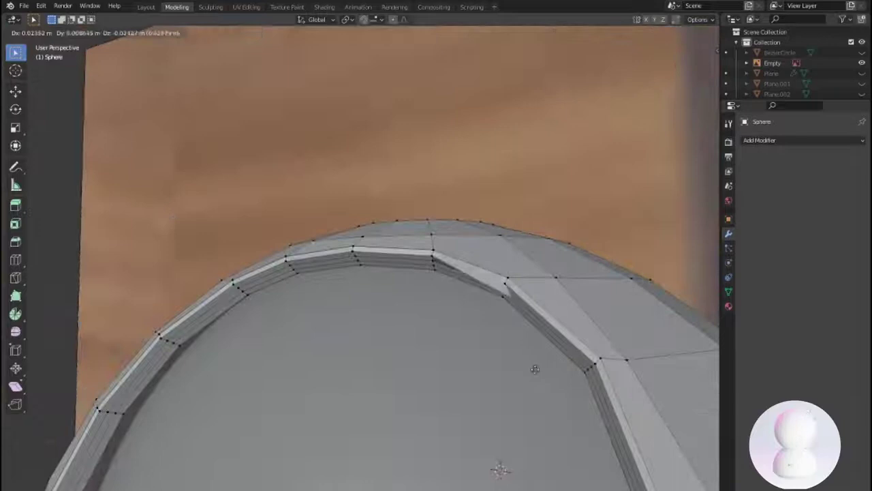
{"action": "left_click", "coordinate": [535, 369]}
{"action": "right_click", "coordinate": [526, 306]}
{"action": "left_click", "coordinate": [525, 306]}
Merge the stray rim vertices of the outer Sphere at center.
{"action": "scroll", "coordinate": [531, 306], "scroll_direction": "up", "scroll_amount": 3}
{"action": "scroll", "coordinate": [561, 304], "scroll_direction": "up", "scroll_amount": 4}
{"action": "right_click", "coordinate": [561, 304]}
{"action": "key", "text": "Tab"}
{"action": "middle_click_drag", "start_coordinate": [551, 321], "coordinate": [623, 359]}
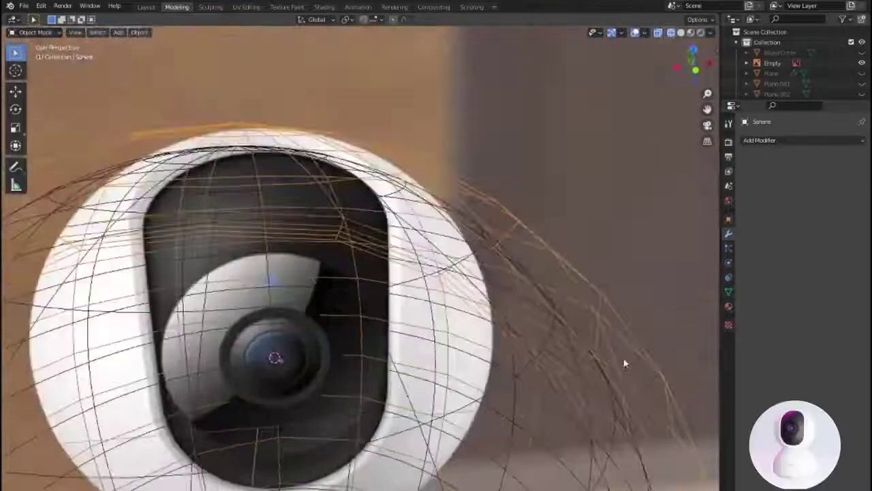
{"action": "key", "text": "Tab"}
{"action": "mouse_move", "coordinate": [570, 376]}
{"action": "middle_mouse_down"}
{"action": "mouse_move", "coordinate": [490, 269]}
{"action": "mouse_move", "coordinate": [525, 244]}
{"action": "middle_mouse_up"}
{"action": "right_click", "coordinate": [485, 262]}
{"action": "right_click", "coordinate": [525, 244]}
{"action": "left_click", "coordinate": [566, 245]}
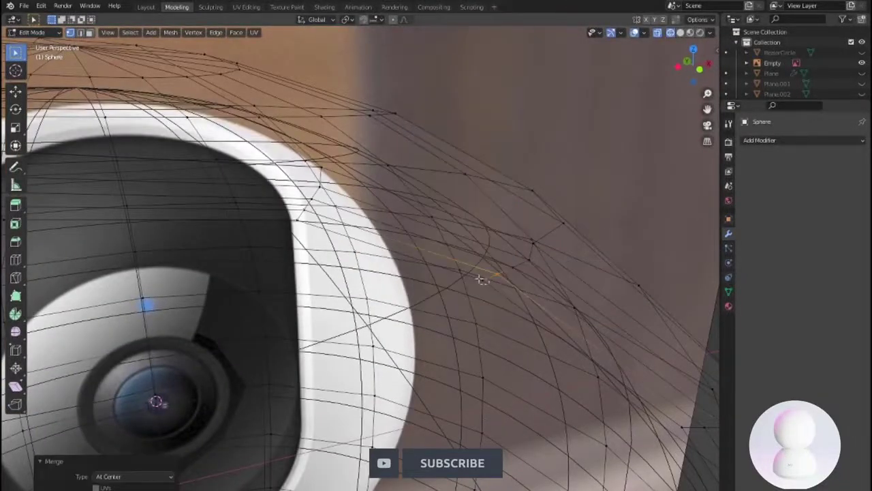
Re-add a Subdivision Surface modifier to the outer Sphere and inspect it in Object Mode.
{"action": "middle_click_drag", "start_coordinate": [482, 279], "coordinate": [561, 259]}
{"action": "right_click", "coordinate": [506, 206]}
{"action": "middle_click_drag", "start_coordinate": [506, 206], "coordinate": [545, 225]}
{"action": "left_click", "coordinate": [760, 140]}
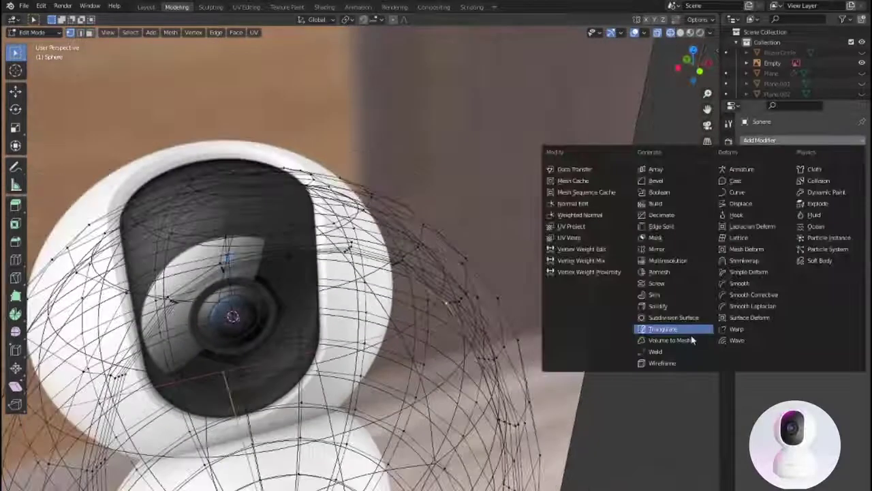
{"action": "left_click", "coordinate": [673, 317]}
{"action": "middle_click_drag", "start_coordinate": [670, 334], "coordinate": [584, 327]}
{"action": "key", "text": "Tab"}
{"action": "scroll", "coordinate": [429, 364], "scroll_direction": "down", "scroll_amount": 3}
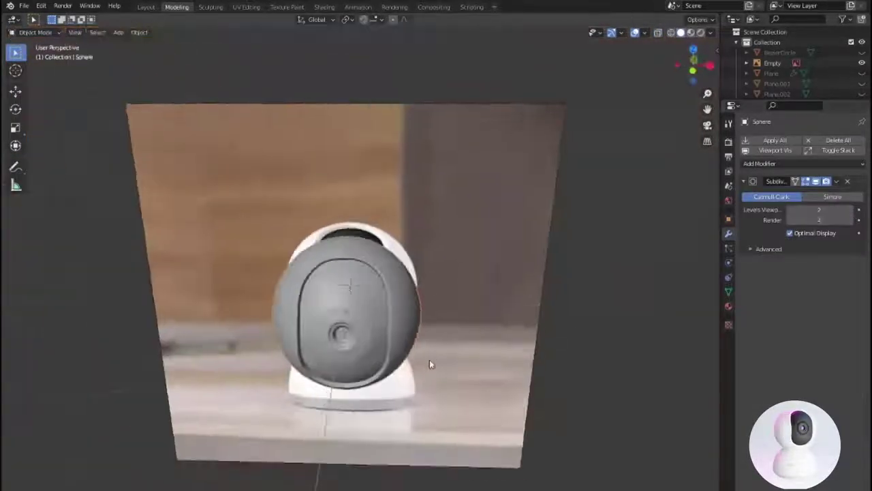
{"action": "middle_click_drag", "start_coordinate": [429, 364], "coordinate": [457, 335]}
{"action": "scroll", "coordinate": [311, 370], "scroll_direction": "up", "scroll_amount": 4}
{"action": "mouse_move", "coordinate": [311, 370]}
{"action": "middle_mouse_down"}
{"action": "mouse_move", "coordinate": [402, 393]}
{"action": "mouse_move", "coordinate": [347, 384]}
{"action": "middle_mouse_up"}
Select Sphere.001 and enter Edit Mode facing its lens opening.
{"action": "scroll", "coordinate": [376, 383], "scroll_direction": "down", "scroll_amount": 2}
{"action": "left_click", "coordinate": [375, 383]}
{"action": "key", "text": "Tab"}
{"action": "scroll", "coordinate": [375, 383], "scroll_direction": "up", "scroll_amount": 5}
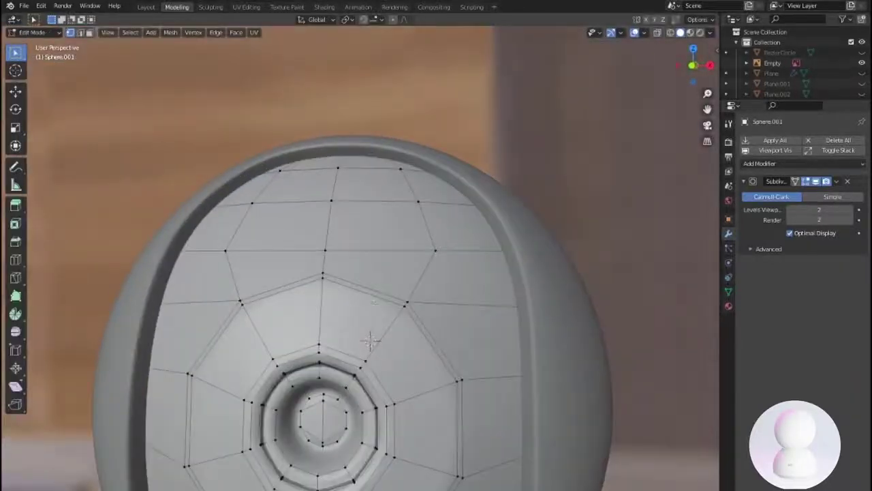
{"action": "mouse_move", "coordinate": [370, 341]}
{"action": "middle_mouse_down"}
{"action": "mouse_move", "coordinate": [370, 356]}
{"action": "mouse_move", "coordinate": [372, 348]}
{"action": "middle_mouse_up"}
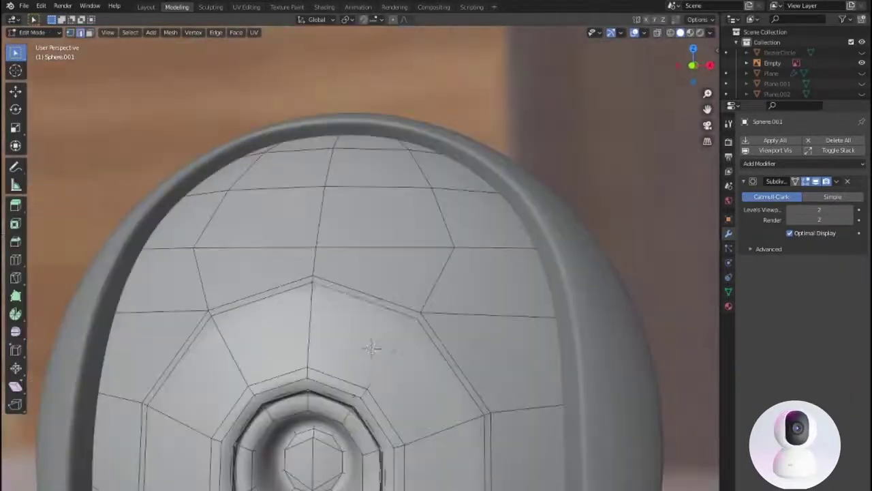
{"action": "key", "text": "Tab"}
{"action": "scroll", "coordinate": [424, 352], "scroll_direction": "down", "scroll_amount": 5}
{"action": "mouse_move", "coordinate": [454, 366]}
{"action": "middle_mouse_down"}
{"action": "mouse_move", "coordinate": [570, 366]}
{"action": "mouse_move", "coordinate": [477, 469]}
{"action": "mouse_move", "coordinate": [492, 348]}
{"action": "mouse_move", "coordinate": [475, 341]}
{"action": "middle_mouse_up"}
{"action": "key", "text": "Tab"}
{"action": "scroll", "coordinate": [473, 336], "scroll_direction": "up", "scroll_amount": 4}
{"action": "middle_click_drag", "start_coordinate": [392, 382], "coordinate": [390, 358]}
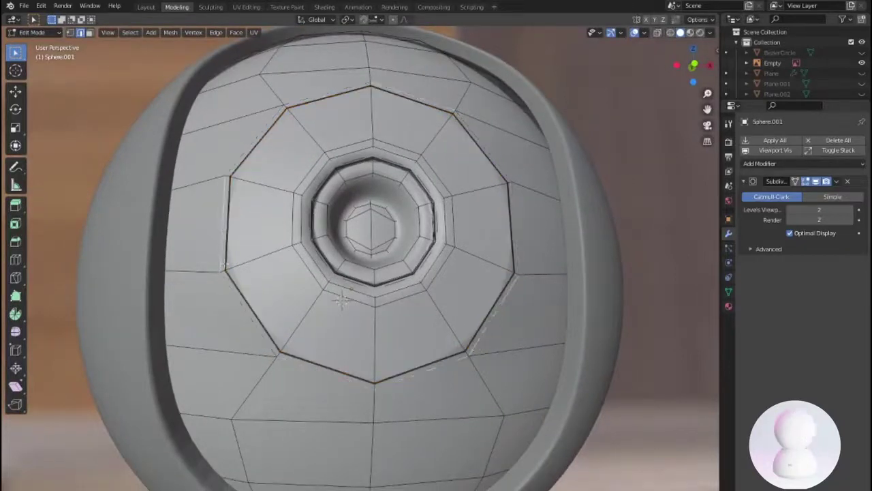
Scale the edge loops surrounding the lens recess.
{"action": "left_click", "coordinate": [465, 331]}
{"action": "mouse_move", "coordinate": [464, 332]}
{"action": "middle_mouse_down"}
{"action": "mouse_move", "coordinate": [239, 181]}
{"action": "mouse_move", "coordinate": [413, 243]}
{"action": "mouse_move", "coordinate": [424, 237]}
{"action": "mouse_move", "coordinate": [392, 232]}
{"action": "middle_mouse_up"}
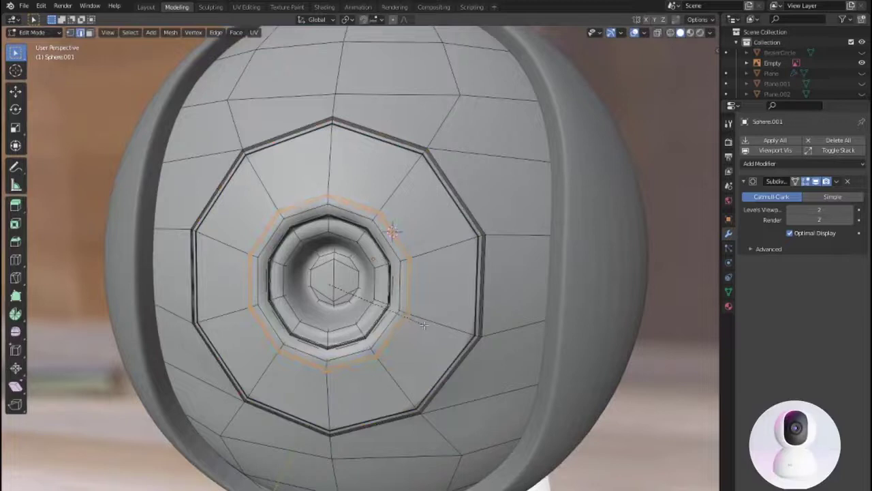
{"action": "left_click", "coordinate": [424, 325]}
{"action": "key", "text": "Tab"}
{"action": "mouse_move", "coordinate": [424, 325]}
{"action": "middle_mouse_down"}
{"action": "mouse_move", "coordinate": [476, 280]}
{"action": "mouse_move", "coordinate": [508, 286]}
{"action": "middle_mouse_up"}
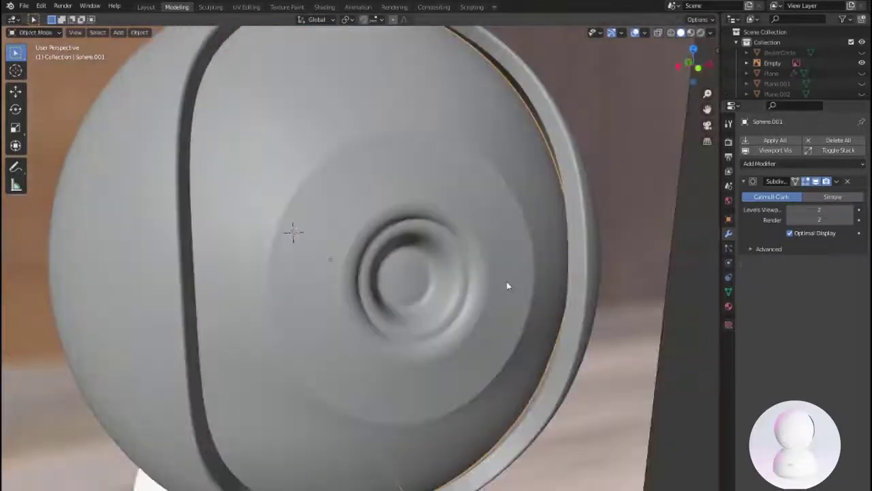
{"action": "scroll", "coordinate": [450, 298], "scroll_direction": "up", "scroll_amount": 3}
{"action": "middle_click_drag", "start_coordinate": [450, 298], "coordinate": [507, 321]}
Bevel the lens ring with 0.0028 m support edges, then select the outer Sphere for editing.
{"action": "key", "text": "Tab"}
{"action": "scroll", "coordinate": [507, 321], "scroll_direction": "up", "scroll_amount": 2}
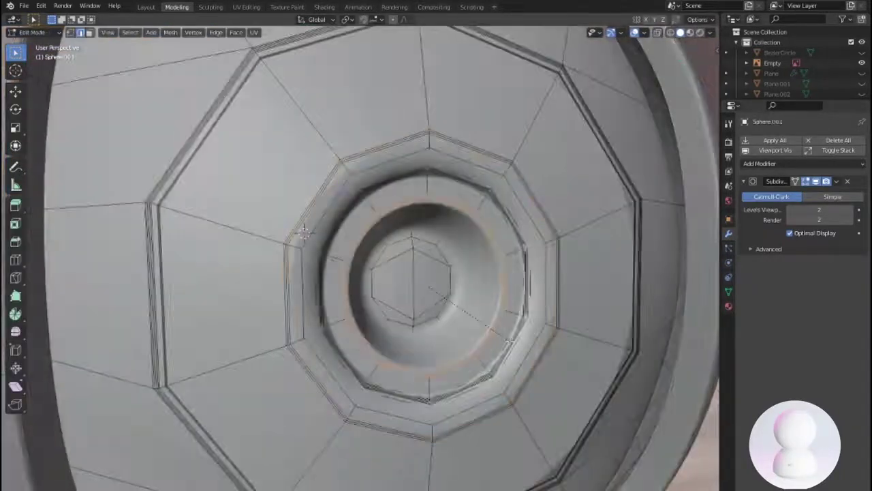
{"action": "left_click", "coordinate": [508, 339]}
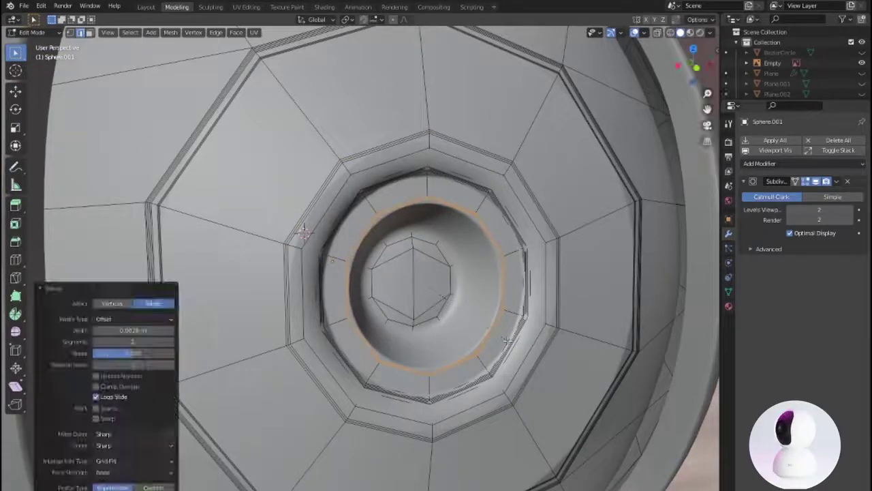
{"action": "key", "text": "Tab"}
{"action": "scroll", "coordinate": [429, 350], "scroll_direction": "down", "scroll_amount": 4}
{"action": "mouse_move", "coordinate": [429, 350]}
{"action": "middle_mouse_down"}
{"action": "mouse_move", "coordinate": [467, 350]}
{"action": "mouse_move", "coordinate": [497, 371]}
{"action": "middle_mouse_up"}
{"action": "left_click", "coordinate": [466, 352]}
{"action": "key", "text": "Tab"}
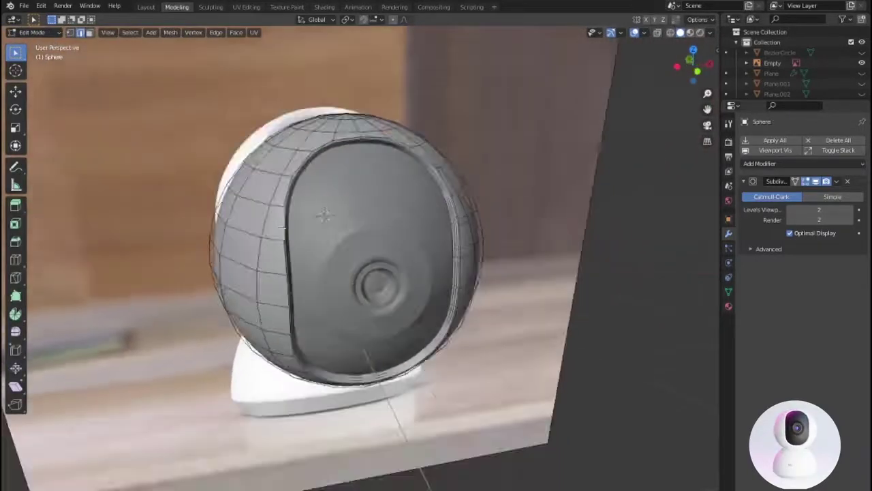
Scale the outer Sphere's rim edge loop to 0.990 and return to Object Mode.
{"action": "mouse_move", "coordinate": [362, 310]}
{"action": "middle_mouse_down"}
{"action": "mouse_move", "coordinate": [470, 259]}
{"action": "mouse_move", "coordinate": [436, 339]}
{"action": "middle_mouse_up"}
{"action": "scroll", "coordinate": [492, 240], "scroll_direction": "up", "scroll_amount": 5}
{"action": "scroll", "coordinate": [462, 268], "scroll_direction": "down", "scroll_amount": 5}
{"action": "scroll", "coordinate": [436, 339], "scroll_direction": "up", "scroll_amount": 3}
{"action": "middle_click_drag", "start_coordinate": [340, 312], "coordinate": [436, 293]}
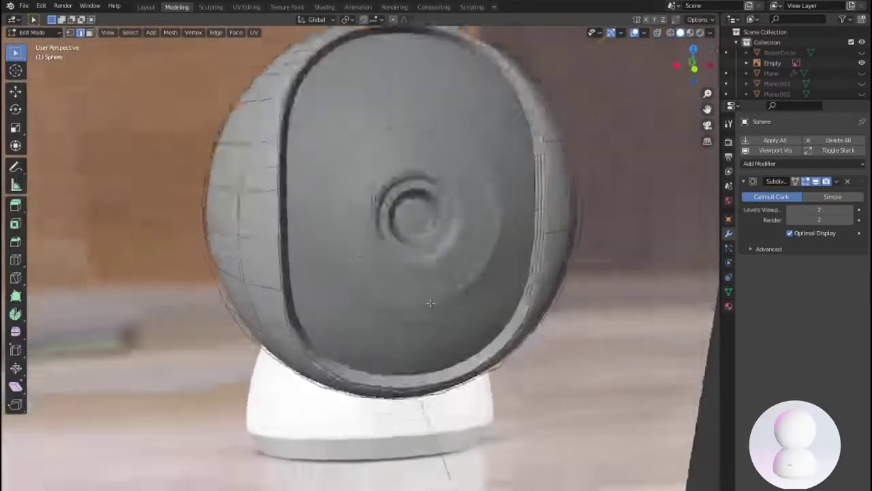
{"action": "scroll", "coordinate": [461, 293], "scroll_direction": "up", "scroll_amount": 3}
{"action": "key", "text": "s"}
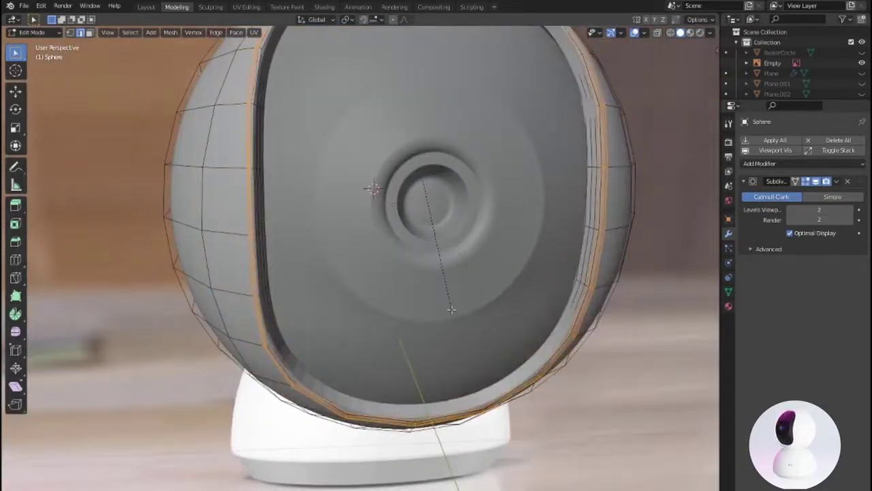
{"action": "left_click", "coordinate": [452, 309]}
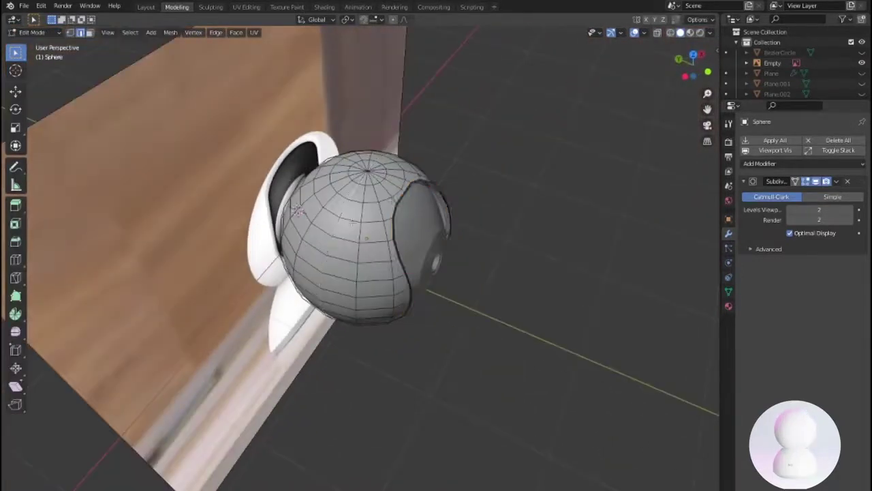
{"action": "scroll", "coordinate": [432, 291], "scroll_direction": "up", "scroll_amount": 3}
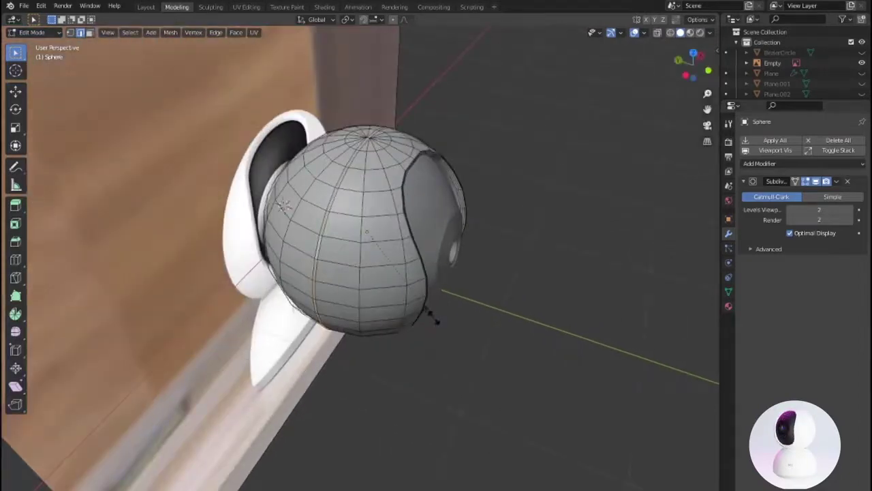
{"action": "left_click", "coordinate": [435, 320]}
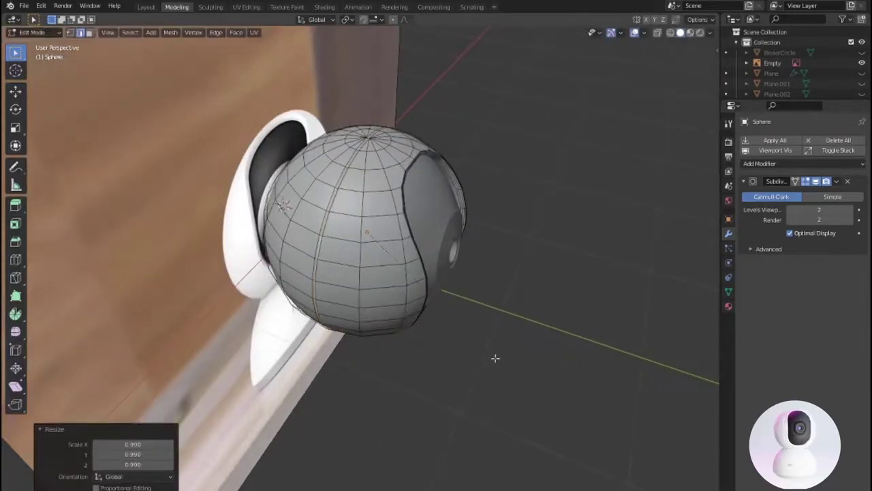
{"action": "key", "text": "Tab"}
{"action": "mouse_move", "coordinate": [486, 356]}
{"action": "middle_mouse_down"}
{"action": "mouse_move", "coordinate": [477, 391]}
{"action": "mouse_move", "coordinate": [340, 305]}
{"action": "mouse_move", "coordinate": [406, 320]}
{"action": "mouse_move", "coordinate": [477, 259]}
{"action": "mouse_move", "coordinate": [502, 220]}
{"action": "mouse_move", "coordinate": [486, 306]}
{"action": "mouse_move", "coordinate": [709, 41]}
{"action": "middle_mouse_up"}
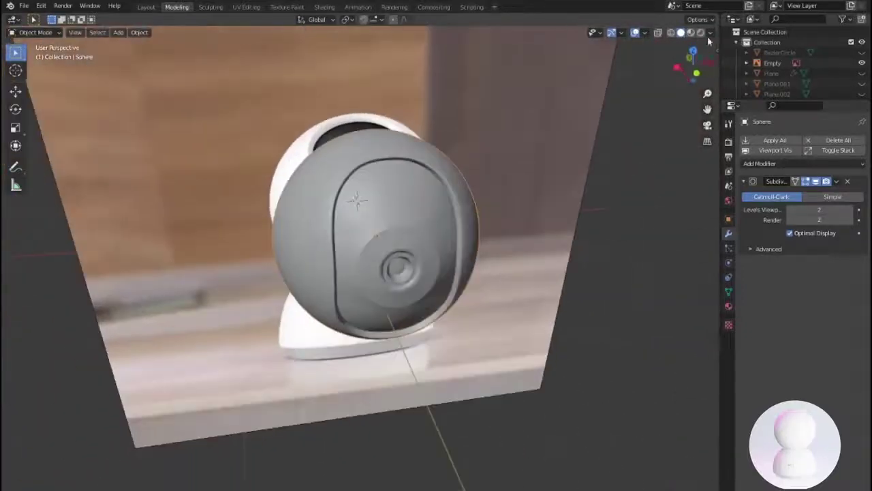
Replace the light grey viewport MatCap with a darker shaded MatCap.
{"action": "left_click", "coordinate": [710, 33]}
{"action": "mouse_move", "coordinate": [409, 272]}
{"action": "middle_mouse_down"}
{"action": "mouse_move", "coordinate": [307, 272]}
{"action": "mouse_move", "coordinate": [477, 204]}
{"action": "middle_mouse_up"}
{"action": "left_click", "coordinate": [710, 33]}
{"action": "scroll", "coordinate": [708, 116], "scroll_direction": "down", "scroll_amount": 1, "text": "ctrl"}
{"action": "left_click", "coordinate": [708, 115]}
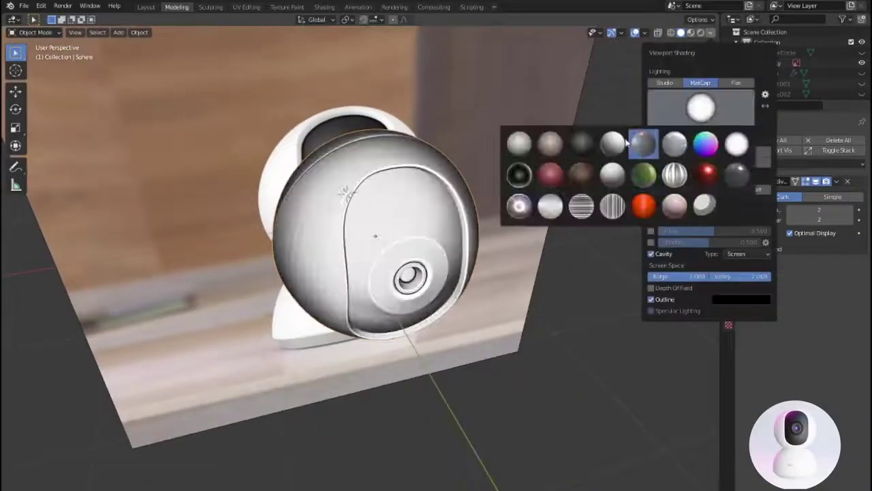
{"action": "left_click", "coordinate": [613, 155]}
{"action": "mouse_move", "coordinate": [614, 160]}
{"action": "middle_mouse_down"}
{"action": "mouse_move", "coordinate": [507, 225]}
{"action": "mouse_move", "coordinate": [481, 229]}
{"action": "middle_mouse_up"}
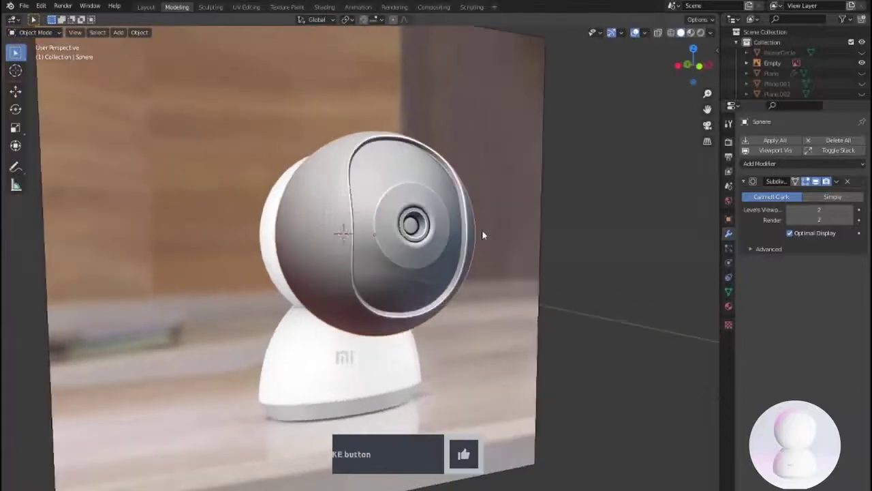
{"action": "scroll", "coordinate": [482, 229], "scroll_direction": "up", "scroll_amount": 3}
{"action": "key", "text": "Tab"}
{"action": "scroll", "coordinate": [421, 184], "scroll_direction": "up", "scroll_amount": 3}
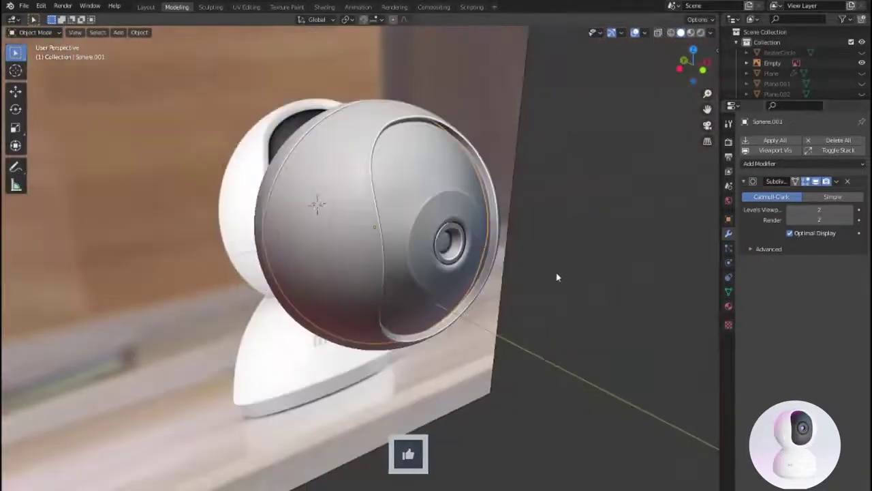
Add a UV sphere and move and scale it below the camera head.
{"action": "key", "text": "shift+a"}
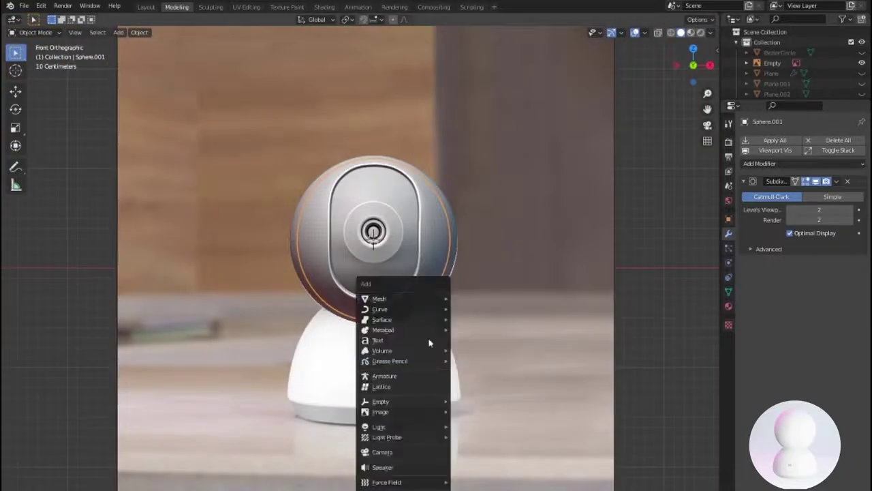
{"action": "left_click", "coordinate": [512, 235]}
{"action": "key", "text": "g"}
{"action": "key", "text": "Return"}
{"action": "key", "text": "s"}
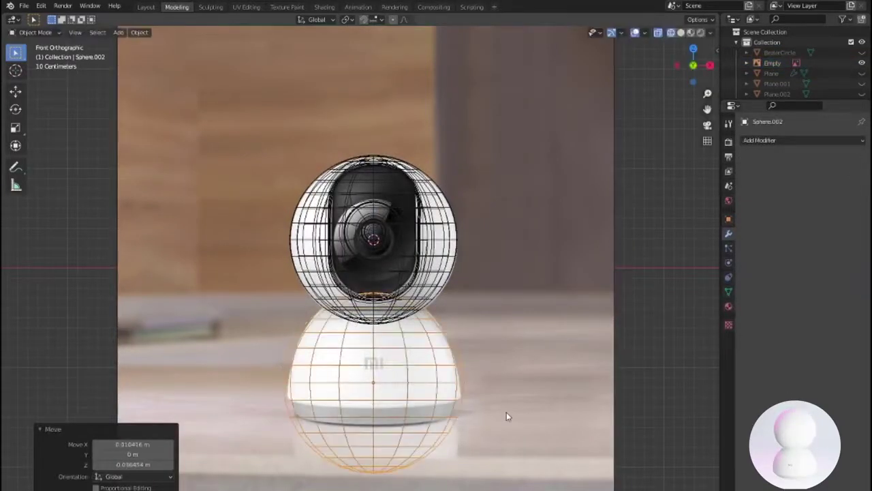
Delete the sphere's lower faces, then extrude and scale the open edge loop along Z.
{"action": "key", "text": "Tab"}
{"action": "left_click", "coordinate": [450, 398]}
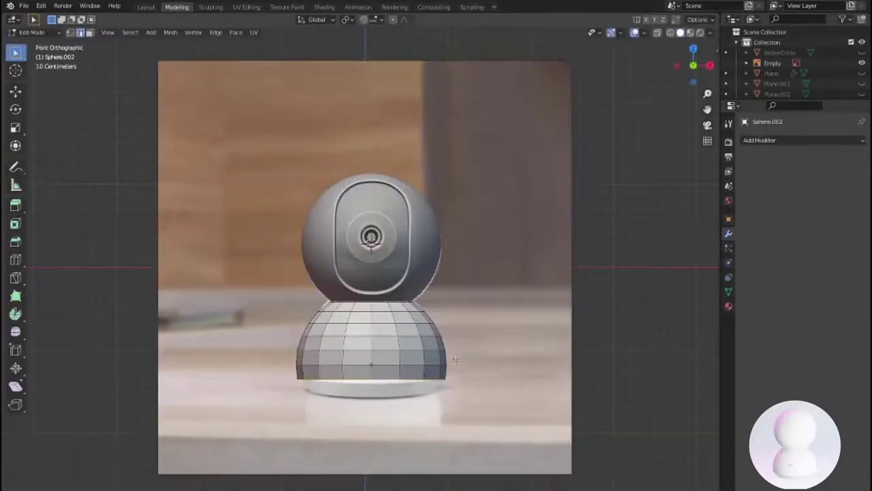
{"action": "left_click", "coordinate": [457, 373]}
{"action": "key", "text": "s"}
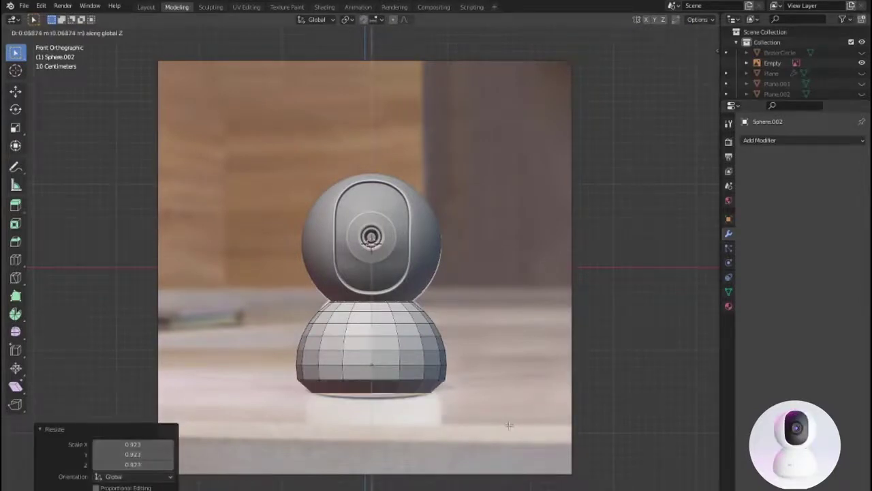
{"action": "left_click", "coordinate": [510, 425]}
{"action": "middle_click_drag", "start_coordinate": [509, 425], "coordinate": [382, 286]}
{"action": "scroll", "coordinate": [325, 215], "scroll_direction": "up", "scroll_amount": 5}
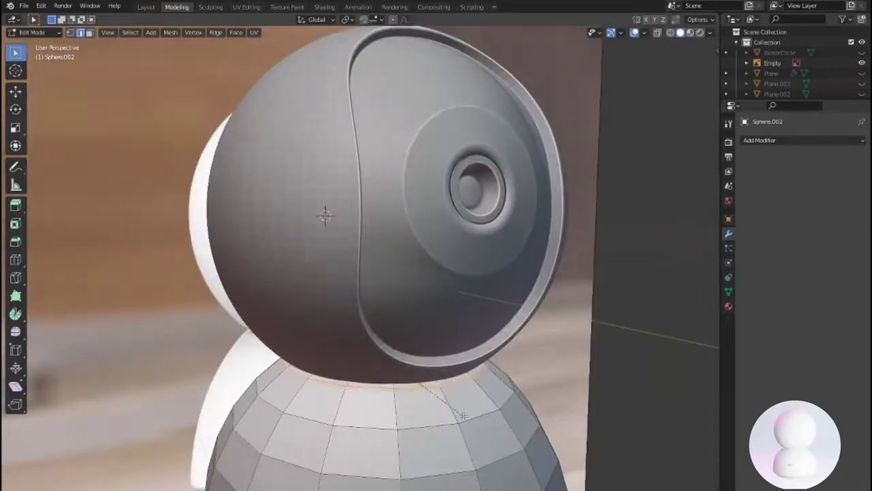
Scale in the base's top edge loop and bevel it.
{"action": "left_click", "coordinate": [402, 394]}
{"action": "left_click", "coordinate": [463, 431]}
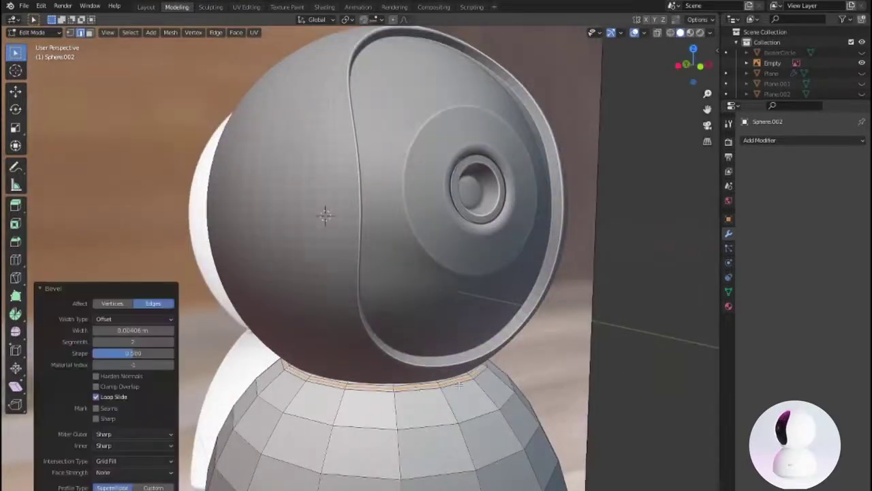
{"action": "scroll", "coordinate": [463, 430], "scroll_direction": "down", "scroll_amount": 3}
{"action": "middle_click_drag", "start_coordinate": [463, 430], "coordinate": [381, 287]}
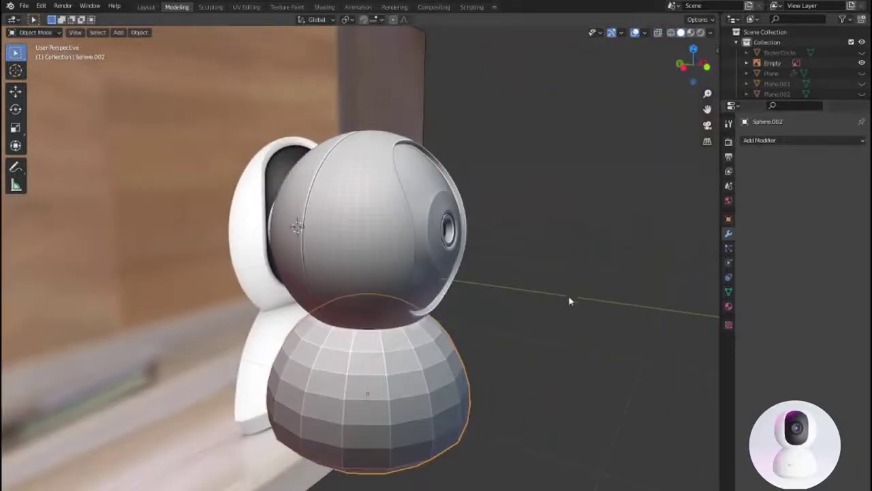
Smooth the base with a level-2 Subdivision Surface modifier.
{"action": "left_click", "coordinate": [766, 141]}
{"action": "left_click", "coordinate": [679, 317]}
{"action": "middle_click_drag", "start_coordinate": [679, 318], "coordinate": [554, 312]}
{"action": "scroll", "coordinate": [555, 311], "scroll_direction": "up", "scroll_amount": 4}
{"action": "scroll", "coordinate": [418, 366], "scroll_direction": "down", "scroll_amount": 3}
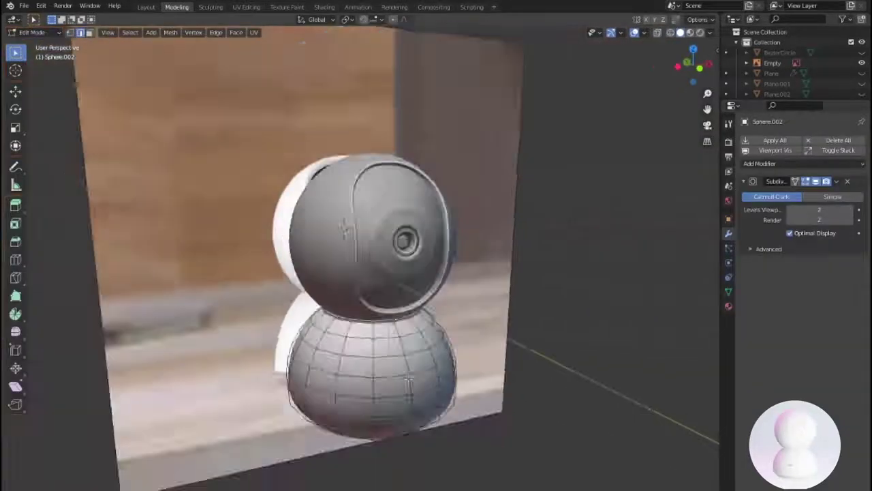
{"action": "middle_click_drag", "start_coordinate": [417, 365], "coordinate": [273, 204]}
In see-through view, delete the base's top cap faces to open a hole.
{"action": "scroll", "coordinate": [273, 204], "scroll_direction": "up", "scroll_amount": 4}
{"action": "key", "text": "alt+z"}
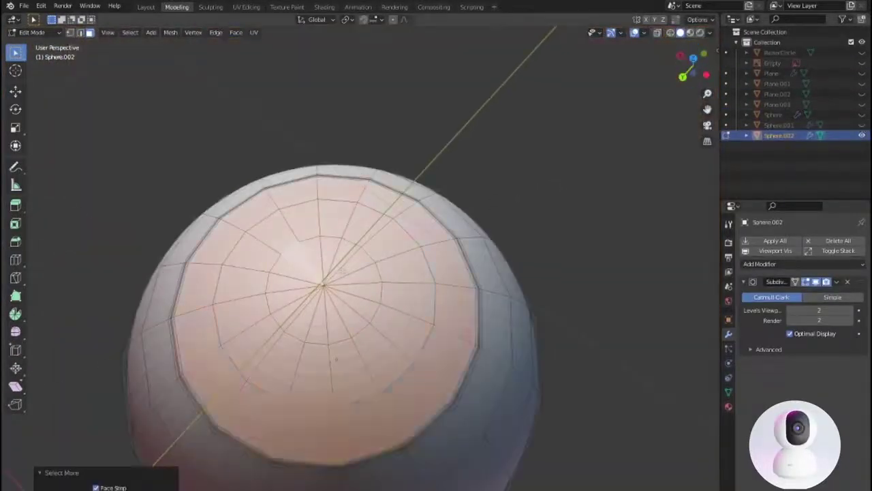
{"action": "middle_click_drag", "start_coordinate": [341, 286], "coordinate": [385, 304]}
{"action": "key", "text": "x"}
{"action": "left_click", "coordinate": [385, 304]}
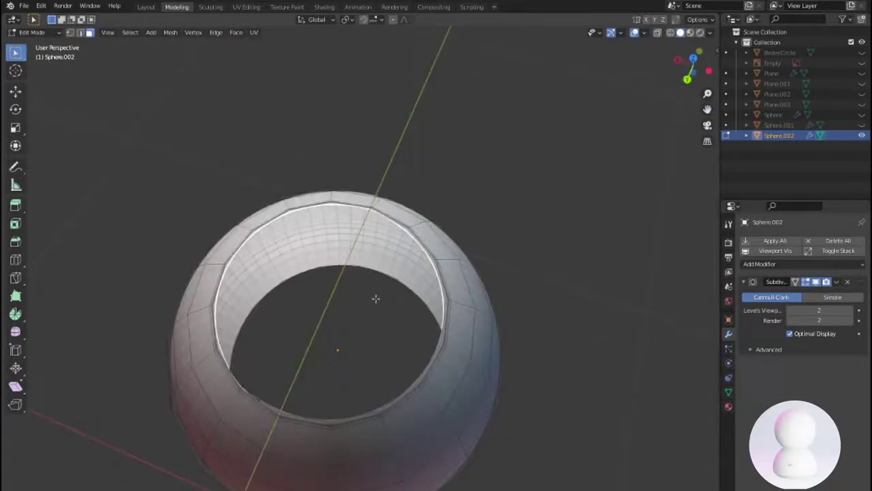
Extrude the opening's edge ring in edge select mode, redoing the first attempt.
{"action": "left_click", "coordinate": [80, 32]}
{"action": "mouse_move", "coordinate": [325, 302]}
{"action": "middle_mouse_down"}
{"action": "mouse_move", "coordinate": [191, 358]}
{"action": "mouse_move", "coordinate": [322, 469]}
{"action": "middle_mouse_up"}
{"action": "scroll", "coordinate": [191, 356], "scroll_direction": "up", "scroll_amount": 2}
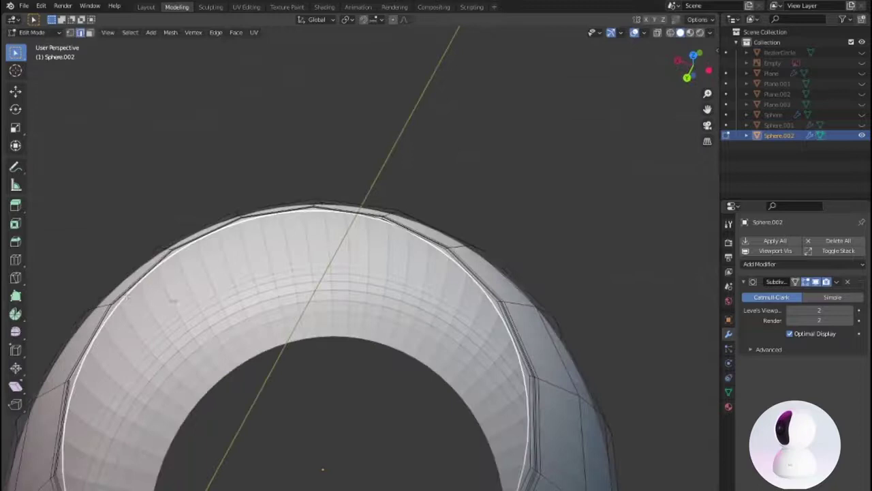
{"action": "key", "text": "e"}
{"action": "left_click", "coordinate": [588, 461]}
{"action": "key", "text": "ctrl+z"}
{"action": "middle_click_drag", "start_coordinate": [322, 469], "coordinate": [620, 443]}
{"action": "key", "text": "e"}
{"action": "left_click", "coordinate": [549, 430]}
{"action": "mouse_move", "coordinate": [549, 430]}
{"action": "middle_mouse_down"}
{"action": "mouse_move", "coordinate": [146, 368]}
{"action": "mouse_move", "coordinate": [290, 263]}
{"action": "middle_mouse_up"}
{"action": "scroll", "coordinate": [443, 295], "scroll_direction": "down", "scroll_amount": 3}
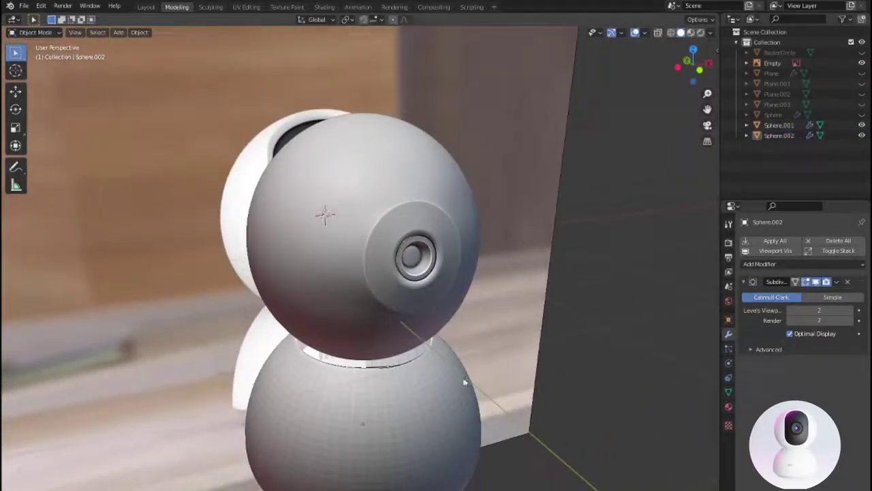
Scale the inner rim loop inward to 0.970 and unhide Sphere.001.
{"action": "key", "text": "Tab"}
{"action": "scroll", "coordinate": [529, 409], "scroll_direction": "up", "scroll_amount": 2}
{"action": "scroll", "coordinate": [529, 409], "scroll_direction": "up", "scroll_amount": 2}
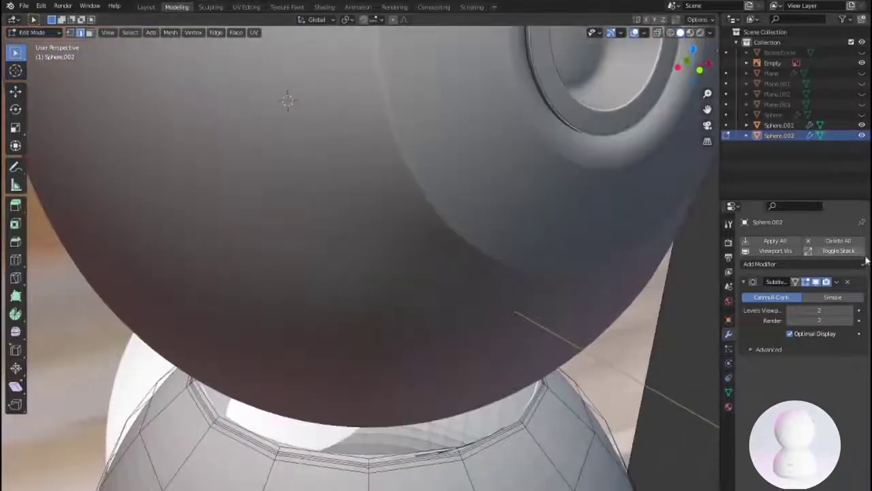
{"action": "scroll", "coordinate": [529, 409], "scroll_direction": "up", "scroll_amount": 2}
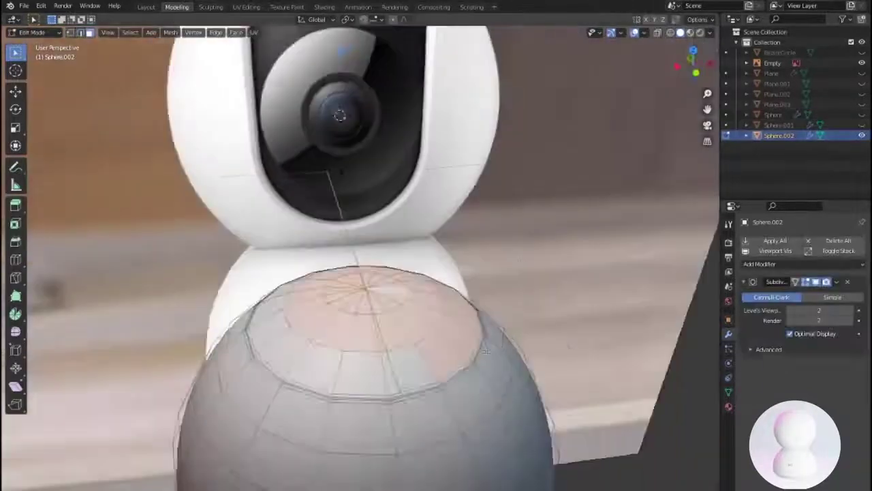
{"action": "middle_click_drag", "start_coordinate": [486, 350], "coordinate": [444, 378]}
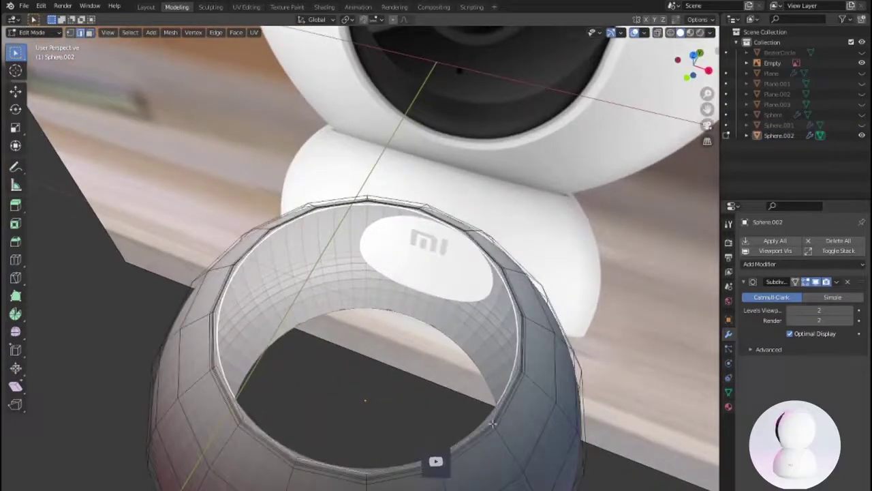
{"action": "key", "text": "s"}
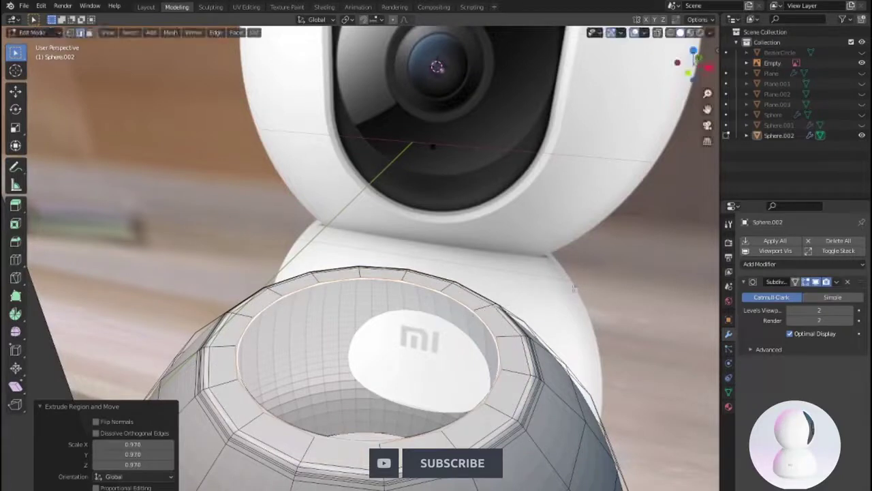
{"action": "left_click", "coordinate": [862, 125]}
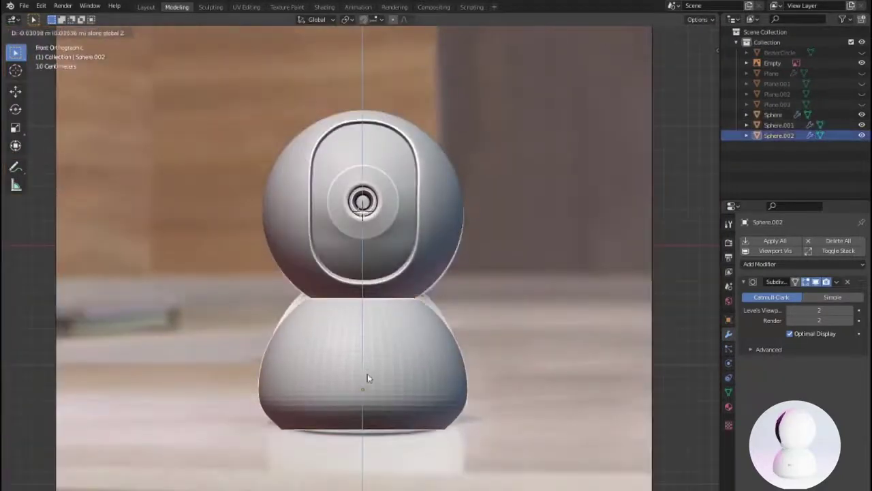
Extrude the underside rim inward, lower it 0.0735 m on Z, and scale it to 0.578.
{"action": "mouse_move", "coordinate": [518, 373]}
{"action": "middle_mouse_down"}
{"action": "mouse_move", "coordinate": [514, 327]}
{"action": "mouse_move", "coordinate": [444, 278]}
{"action": "mouse_move", "coordinate": [453, 303]}
{"action": "middle_mouse_up"}
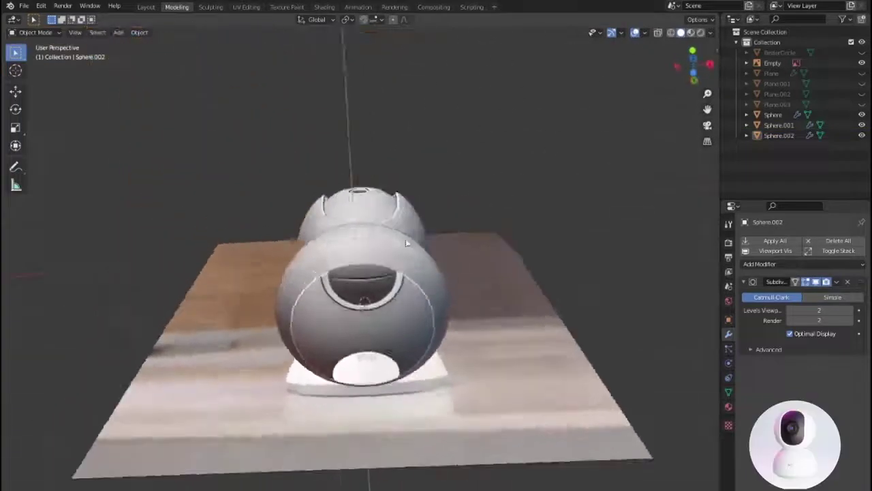
{"action": "key", "text": "Tab"}
{"action": "key", "text": "e"}
{"action": "key", "text": "s"}
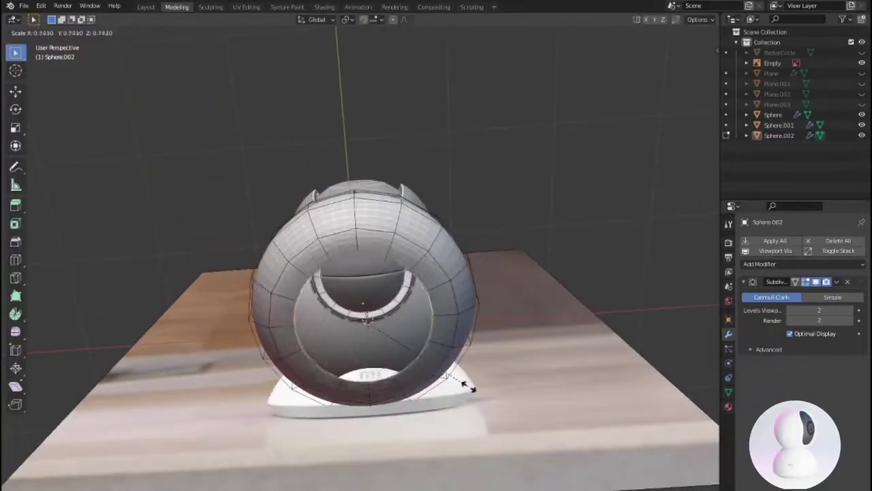
{"action": "left_click", "coordinate": [485, 394]}
{"action": "key", "text": "g"}
{"action": "key", "text": "z"}
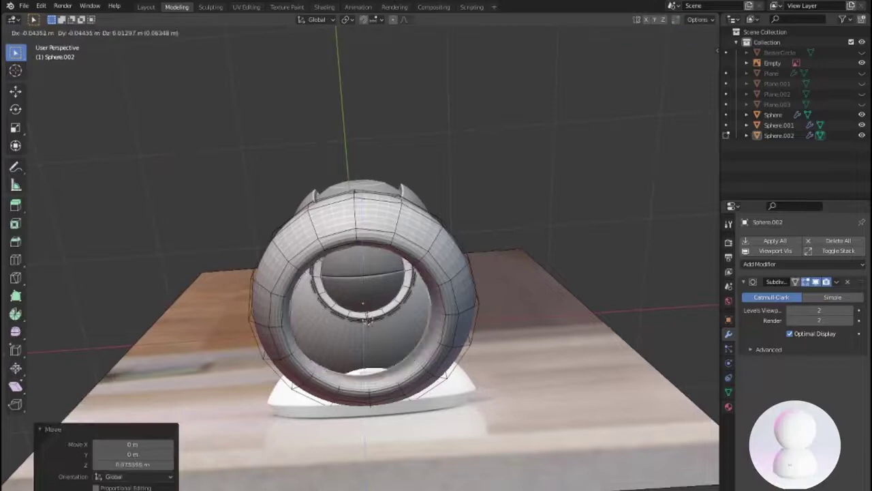
{"action": "left_click", "coordinate": [440, 362]}
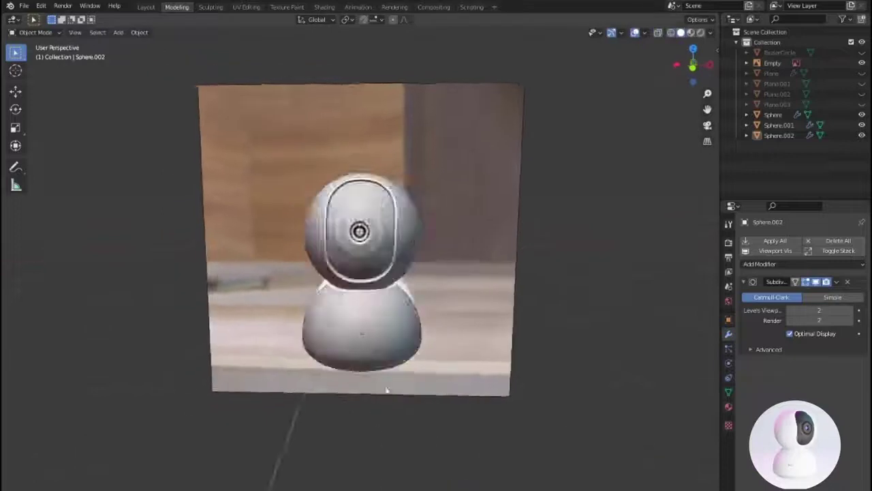
{"action": "mouse_move", "coordinate": [386, 390]}
{"action": "middle_mouse_down"}
{"action": "mouse_move", "coordinate": [516, 306]}
{"action": "mouse_move", "coordinate": [448, 379]}
{"action": "mouse_move", "coordinate": [389, 399]}
{"action": "mouse_move", "coordinate": [418, 386]}
{"action": "middle_mouse_up"}
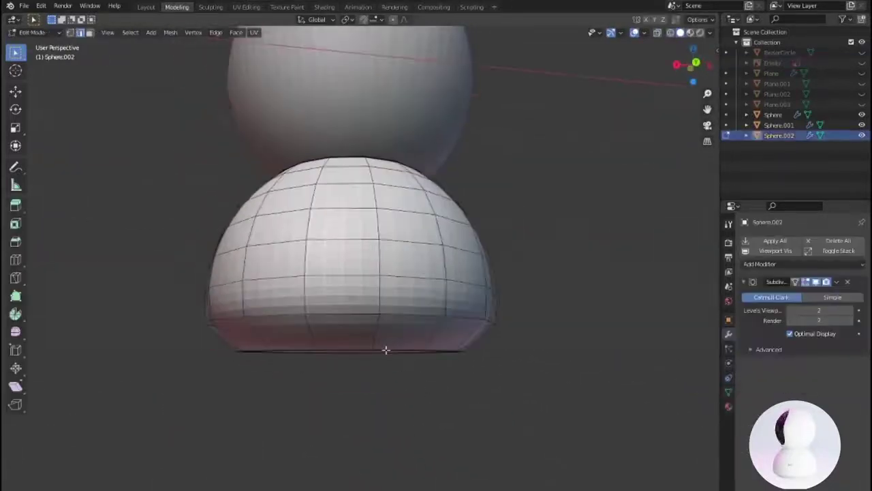
Add a loop cut across the base's lower band.
{"action": "key", "text": "ctrl+r"}
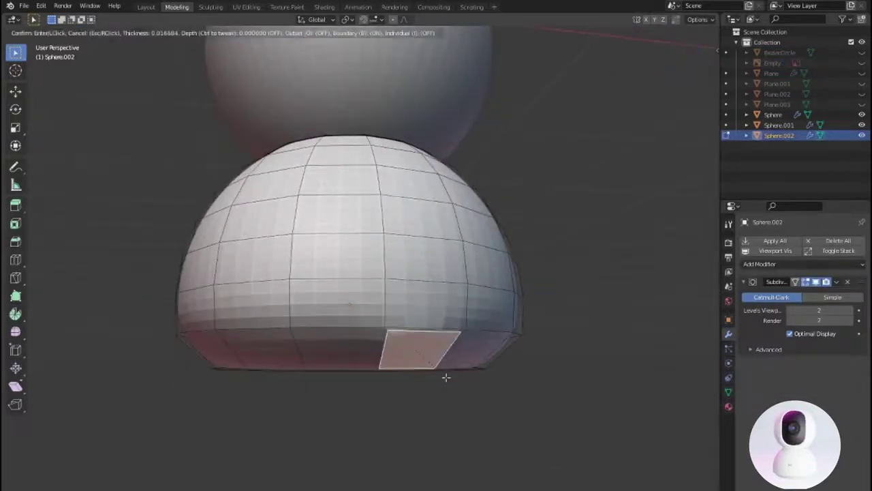
{"action": "left_click", "coordinate": [426, 356]}
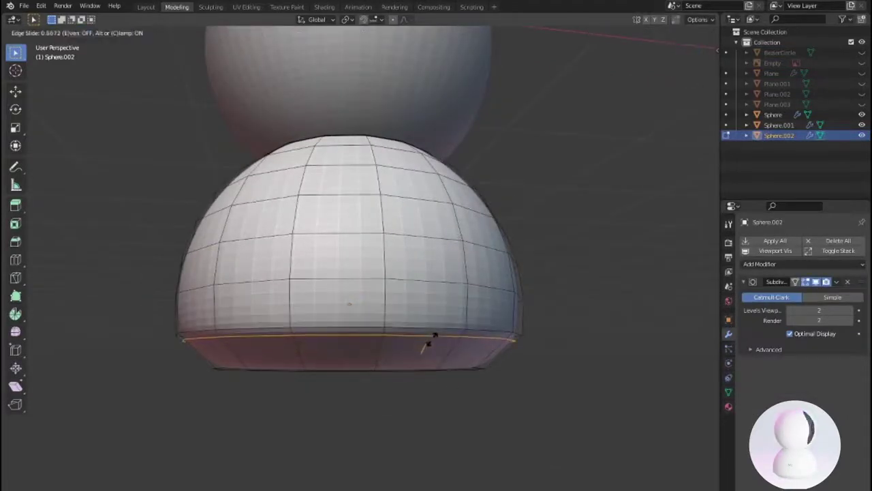
{"action": "left_click", "coordinate": [429, 334]}
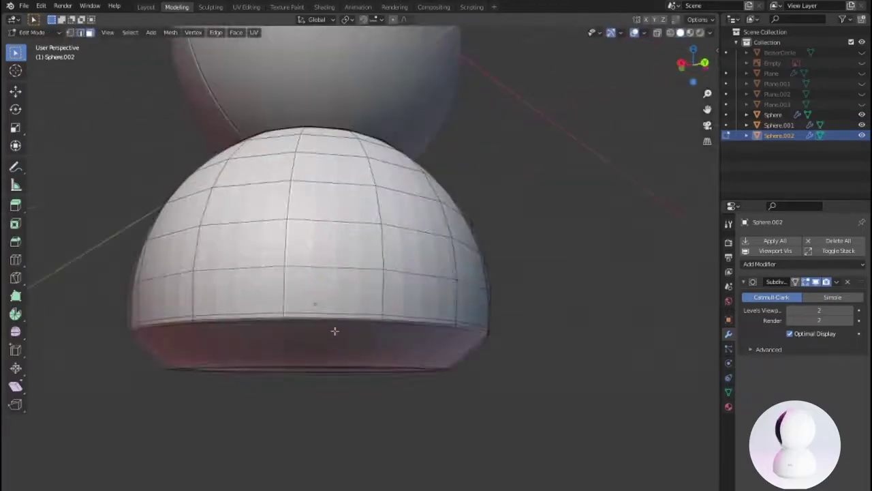
Inset a lower-band face into a port recessed 0.0549 m, then return to Object Mode.
{"action": "left_click", "coordinate": [335, 330]}
{"action": "key", "text": "i"}
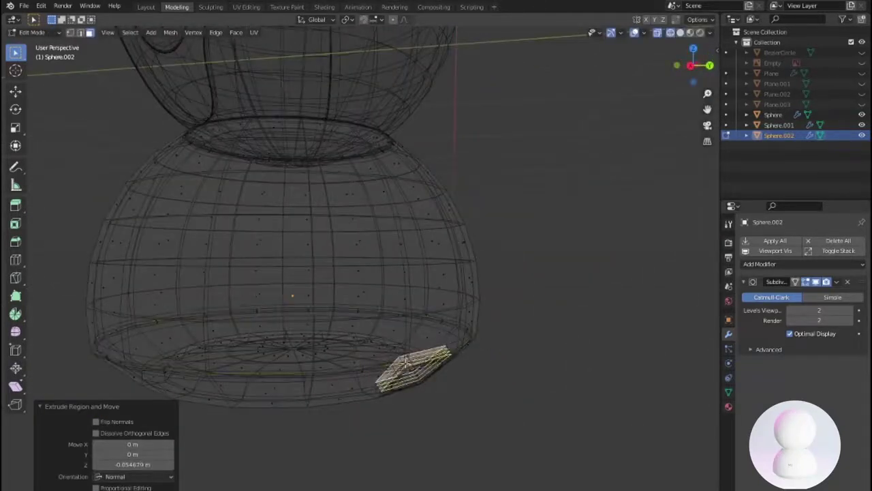
{"action": "key", "text": "Tab"}
{"action": "key", "text": "shift+z"}
{"action": "middle_click_drag", "start_coordinate": [427, 356], "coordinate": [477, 387]}
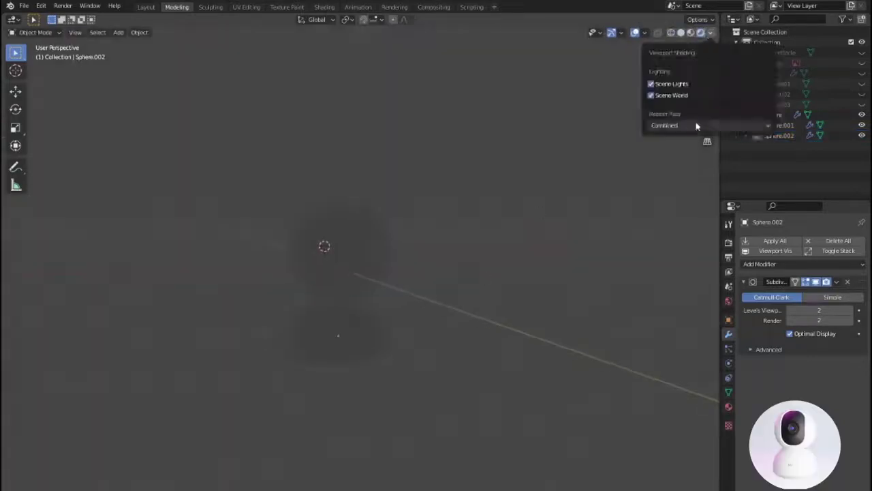
Add a Sun light to the scene and rotate it.
{"action": "key", "text": "shift+a"}
{"action": "left_click", "coordinate": [500, 434]}
{"action": "key", "text": "r"}
{"action": "left_click", "coordinate": [428, 338]}
Add a 600 W area light and move it beside the model.
{"action": "key", "text": "shift+a"}
{"action": "left_click", "coordinate": [489, 352]}
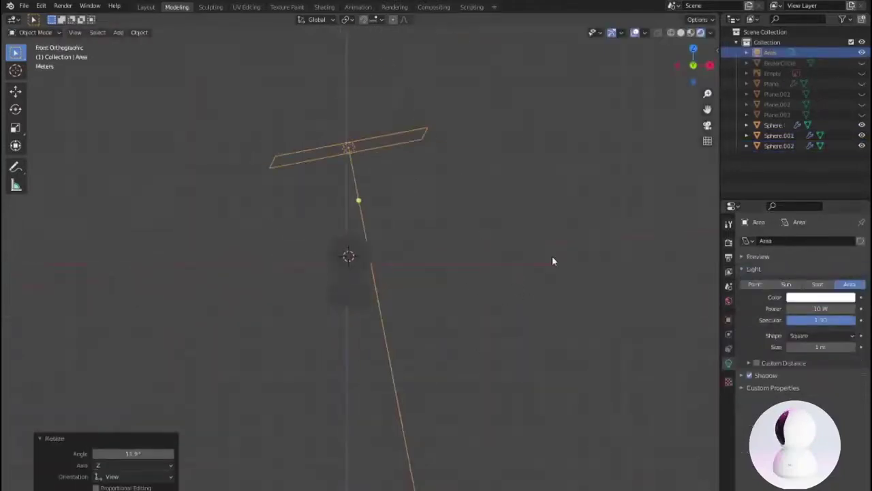
{"action": "left_click", "coordinate": [394, 381]}
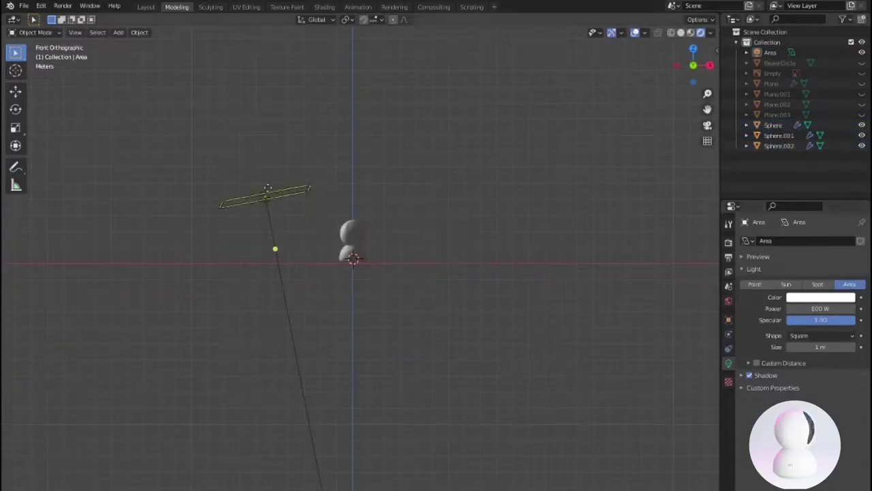
{"action": "key", "text": "g"}
Duplicate the area light twice, placing copies opposite and rotated around the model.
{"action": "key", "text": "shift+d"}
{"action": "key", "text": "KP_7"}
{"action": "key", "text": "g"}
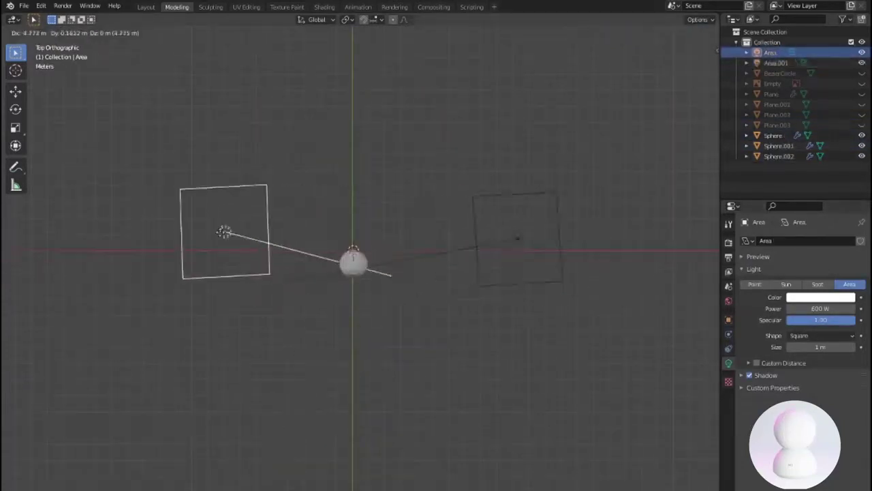
{"action": "left_click", "coordinate": [224, 232]}
{"action": "key", "text": "shift+d"}
{"action": "left_click", "coordinate": [321, 114]}
{"action": "key", "text": "r"}
{"action": "left_click", "coordinate": [418, 360]}
{"action": "middle_click_drag", "start_coordinate": [418, 360], "coordinate": [420, 352]}
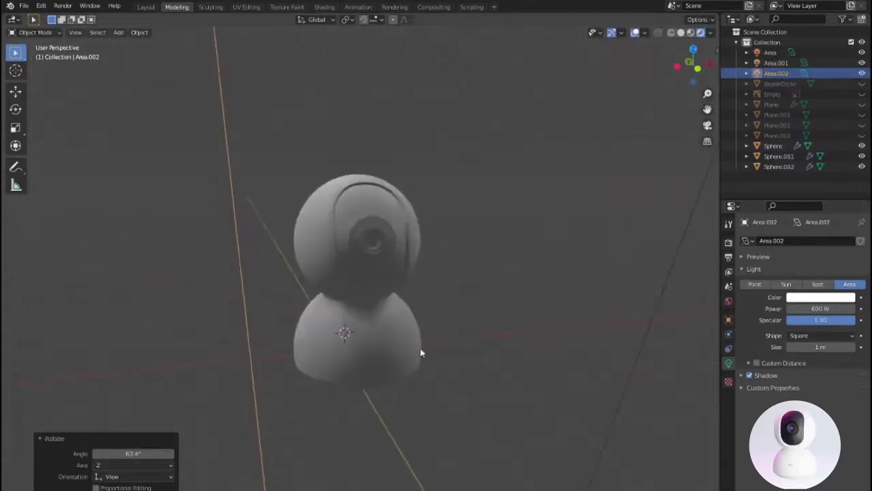
Switch to the Shading workspace and preview the model with scene and world lighting.
{"action": "left_click", "coordinate": [324, 7]}
{"action": "scroll", "coordinate": [512, 162], "scroll_direction": "up", "scroll_amount": 3}
{"action": "left_click", "coordinate": [700, 33]}
{"action": "left_click", "coordinate": [712, 33]}
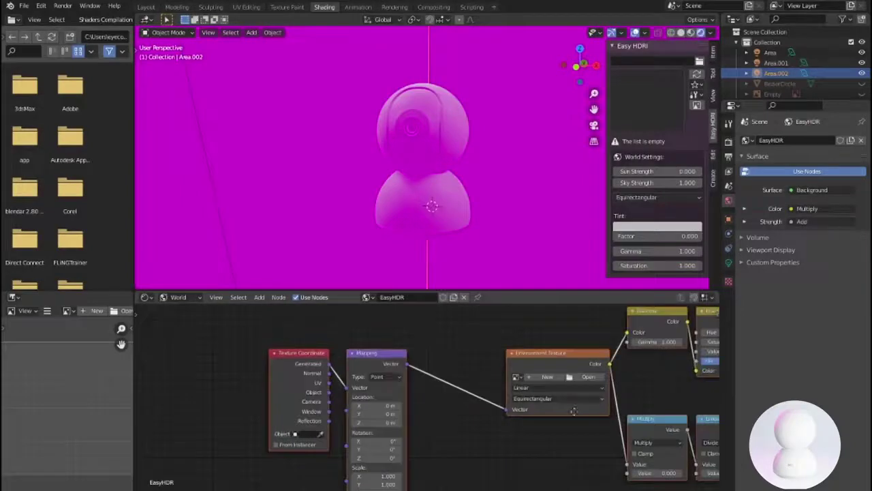
Browse the folders on drive E for an environment image file.
{"action": "left_click", "coordinate": [588, 376]}
{"action": "left_click", "coordinate": [205, 150]}
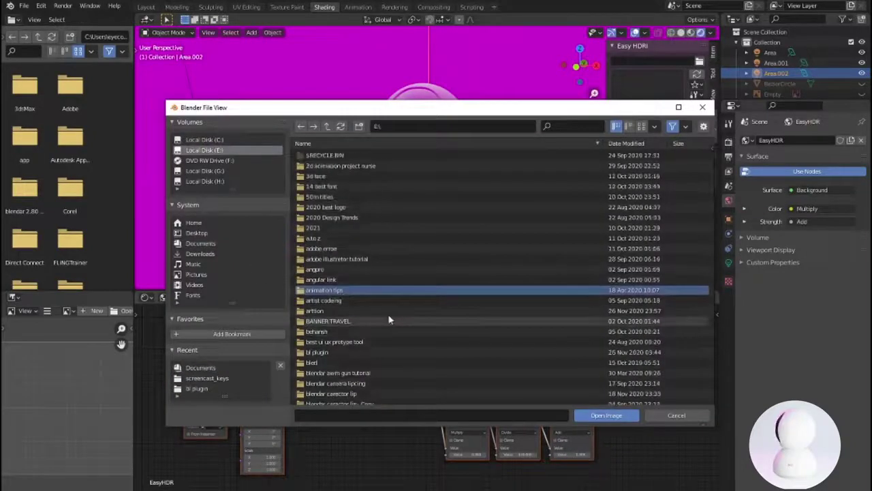
{"action": "scroll", "coordinate": [386, 310], "scroll_direction": "down", "scroll_amount": 3}
{"action": "scroll", "coordinate": [385, 304], "scroll_direction": "down", "scroll_amount": 3}
{"action": "scroll", "coordinate": [382, 320], "scroll_direction": "down", "scroll_amount": 3}
{"action": "scroll", "coordinate": [380, 337], "scroll_direction": "down", "scroll_amount": 3}
{"action": "scroll", "coordinate": [392, 327], "scroll_direction": "up", "scroll_amount": 3}
{"action": "scroll", "coordinate": [405, 316], "scroll_direction": "up", "scroll_amount": 4}
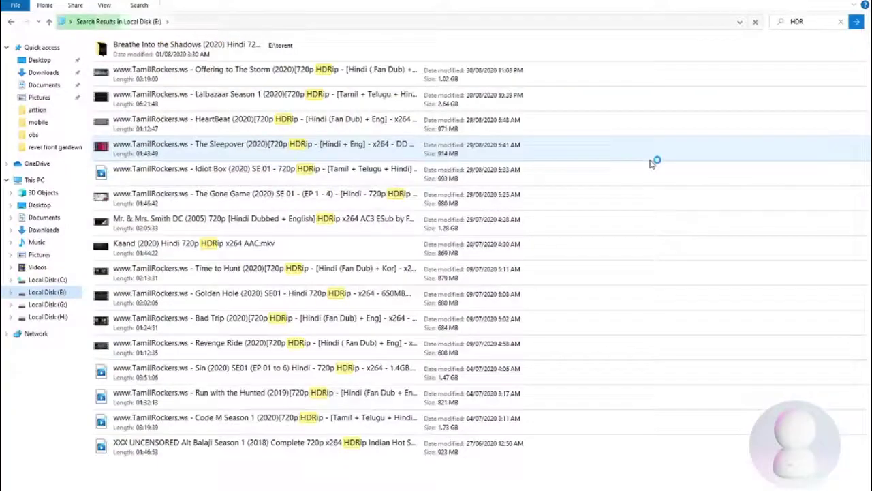
{"action": "scroll", "coordinate": [400, 231], "scroll_direction": "down", "scroll_amount": 2}
{"action": "scroll", "coordinate": [395, 232], "scroll_direction": "down", "scroll_amount": 1}
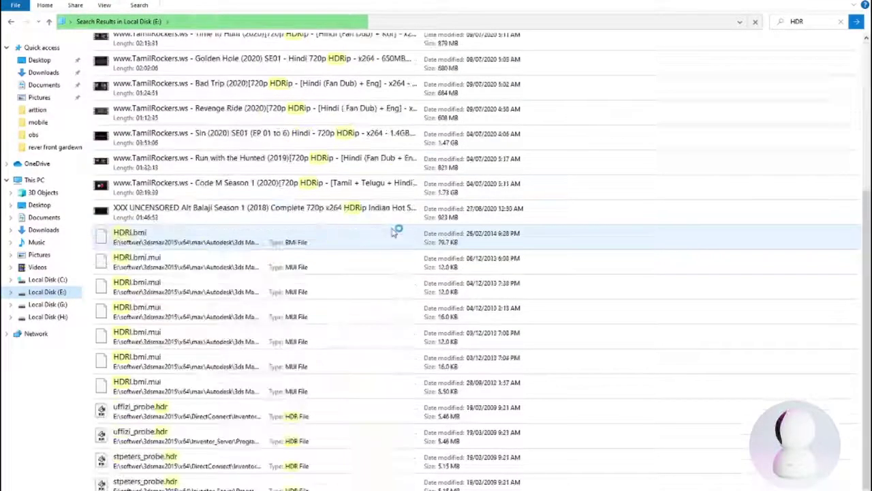
{"action": "scroll", "coordinate": [394, 233], "scroll_direction": "up", "scroll_amount": 3}
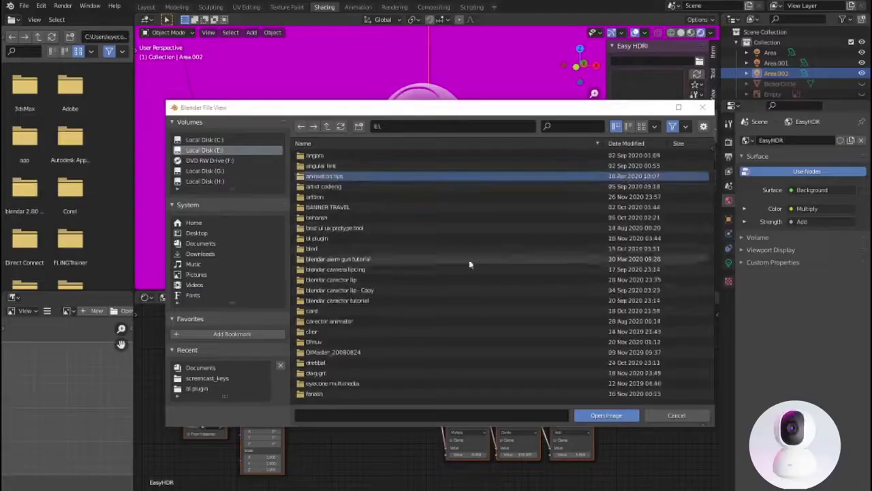
Scroll through the Easy HDRI gallery of 4k environment thumbnails.
{"action": "scroll", "coordinate": [393, 283], "scroll_direction": "down", "scroll_amount": 1}
{"action": "scroll", "coordinate": [395, 276], "scroll_direction": "down", "scroll_amount": 3}
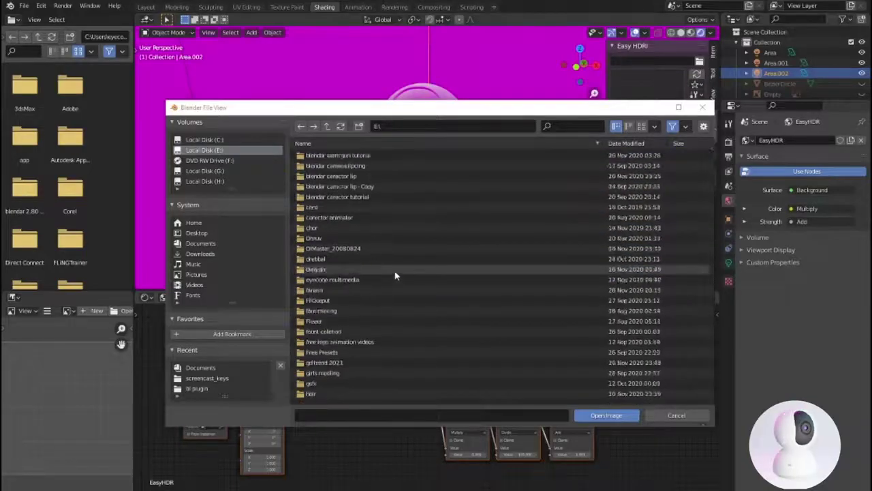
{"action": "scroll", "coordinate": [392, 272], "scroll_direction": "down", "scroll_amount": 3}
{"action": "scroll", "coordinate": [393, 273], "scroll_direction": "down", "scroll_amount": 3}
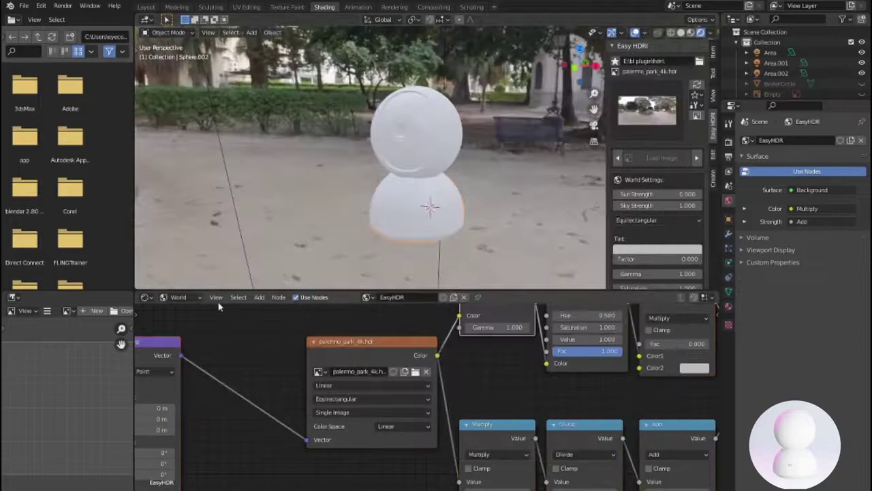
Load the palermo_park HDRI and adjust the brightness of the lower body's colour.
{"action": "left_click", "coordinate": [178, 297]}
{"action": "left_click", "coordinate": [174, 312]}
{"action": "left_click", "coordinate": [436, 297]}
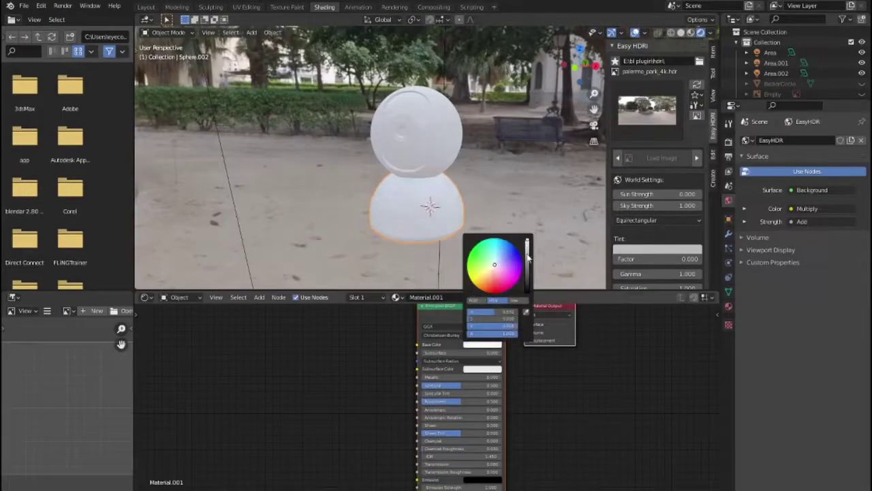
{"action": "left_click_drag", "start_coordinate": [528, 256], "coordinate": [528, 269]}
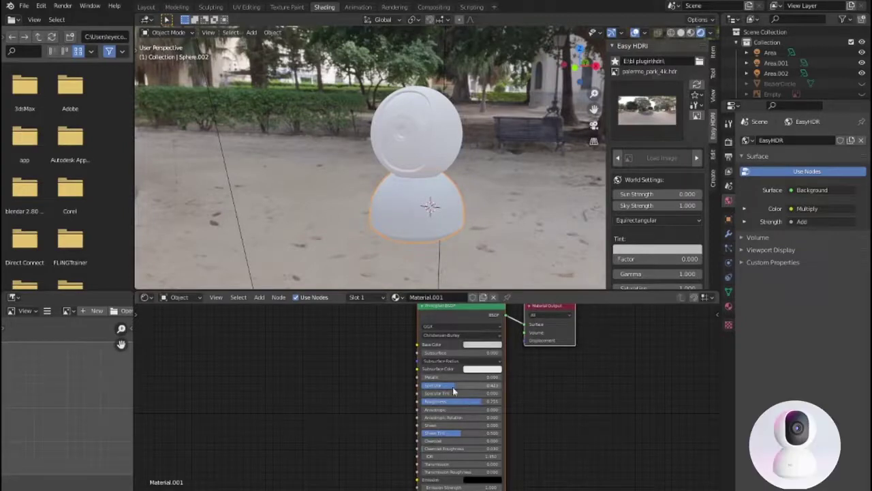
Assign the existing Material.002 to the camera's upper sphere.
{"action": "left_click", "coordinate": [439, 160]}
{"action": "left_click", "coordinate": [409, 297]}
{"action": "left_click", "coordinate": [396, 298]}
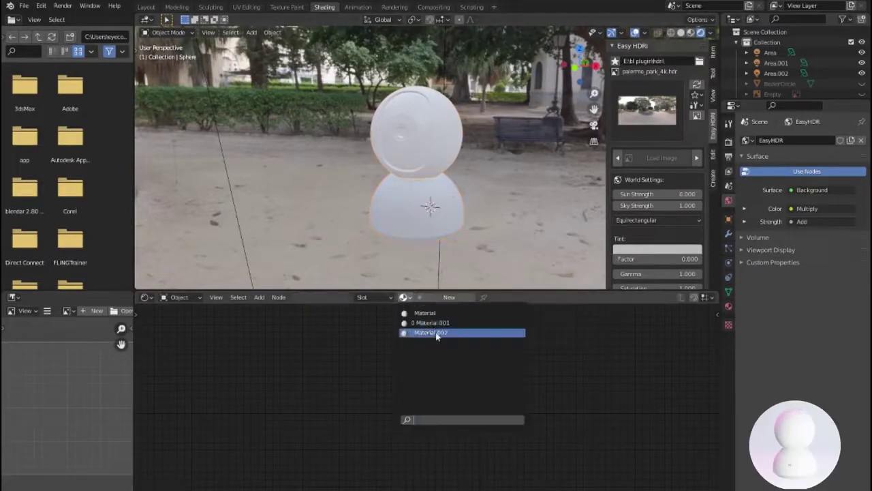
{"action": "left_click", "coordinate": [438, 334]}
Create a new black material, Material.004, on the camera's face piece.
{"action": "left_click", "coordinate": [452, 225]}
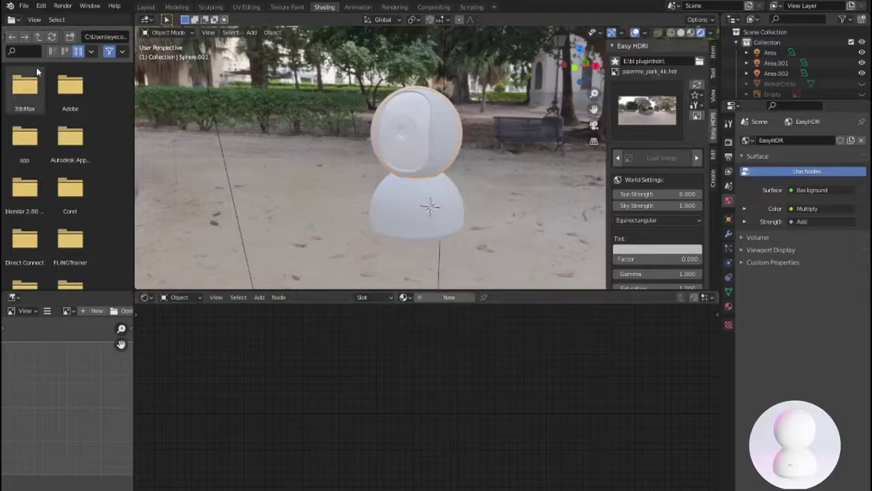
{"action": "left_click", "coordinate": [449, 297]}
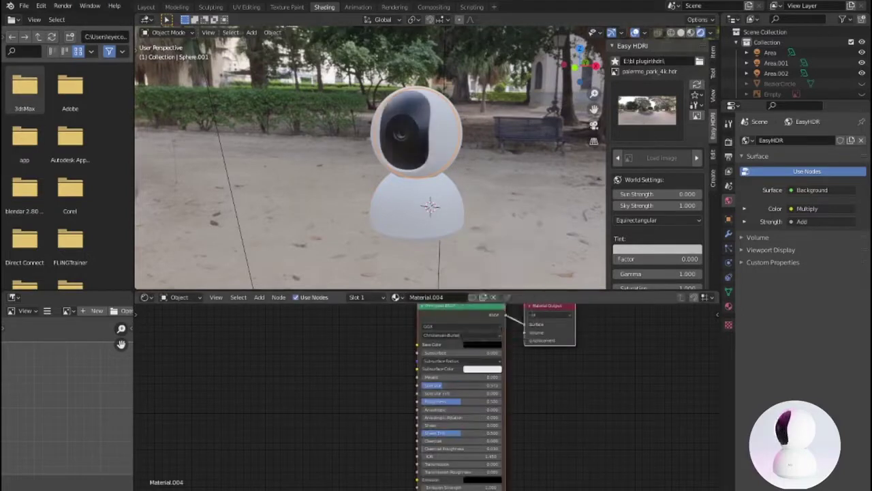
{"action": "scroll", "coordinate": [472, 187], "scroll_direction": "up", "scroll_amount": 3}
{"action": "scroll", "coordinate": [473, 187], "scroll_direction": "up", "scroll_amount": 2}
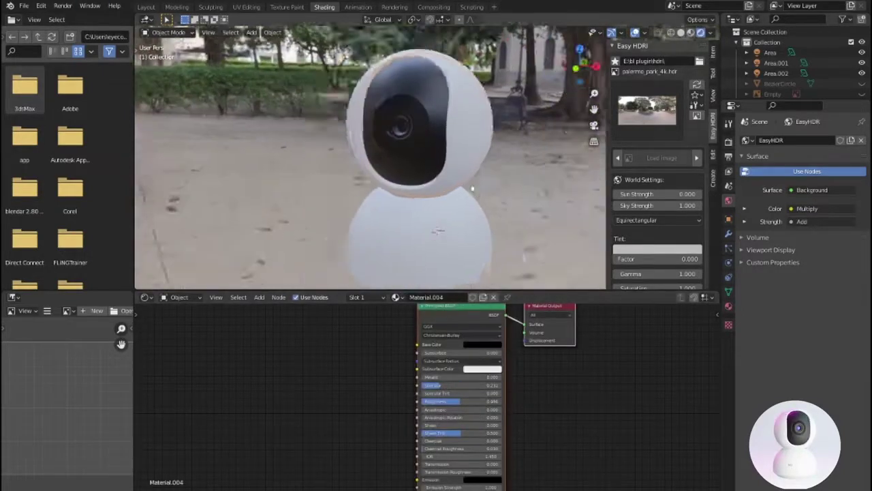
{"action": "key", "text": "Tab"}
{"action": "scroll", "coordinate": [445, 177], "scroll_direction": "up", "scroll_amount": 3}
{"action": "scroll", "coordinate": [450, 170], "scroll_direction": "down", "scroll_amount": 3}
{"action": "scroll", "coordinate": [450, 169], "scroll_direction": "down", "scroll_amount": 2}
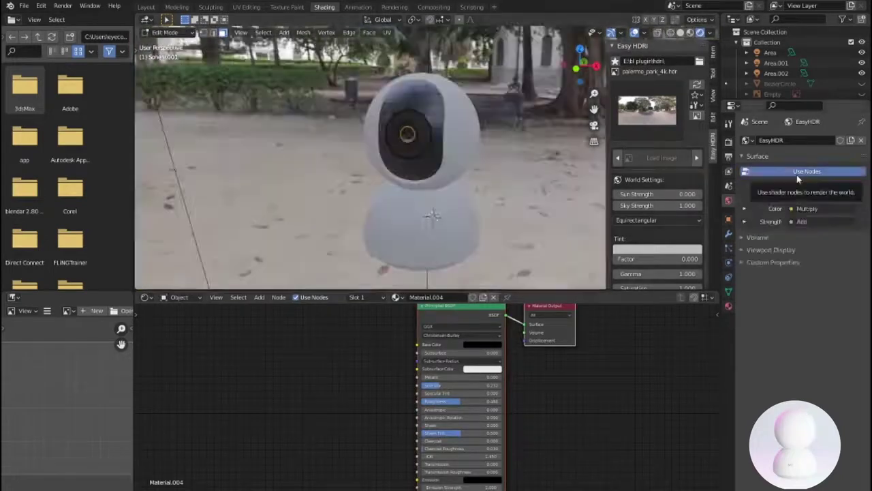
Add a second material slot and create a new material for the ring of faces around the lens.
{"action": "left_click", "coordinate": [728, 306]}
{"action": "scroll", "coordinate": [473, 185], "scroll_direction": "up", "scroll_amount": 3}
{"action": "left_click", "coordinate": [466, 197], "text": "alt"}
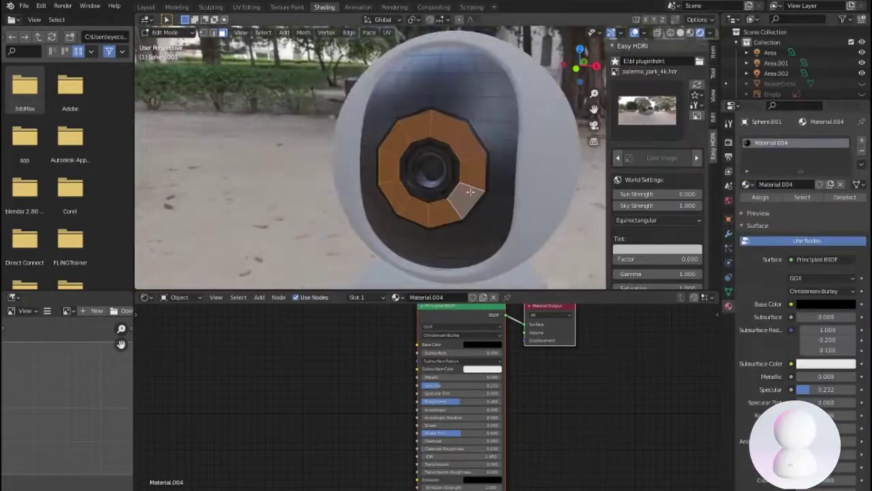
{"action": "left_click", "coordinate": [862, 140]}
{"action": "left_click", "coordinate": [449, 297]}
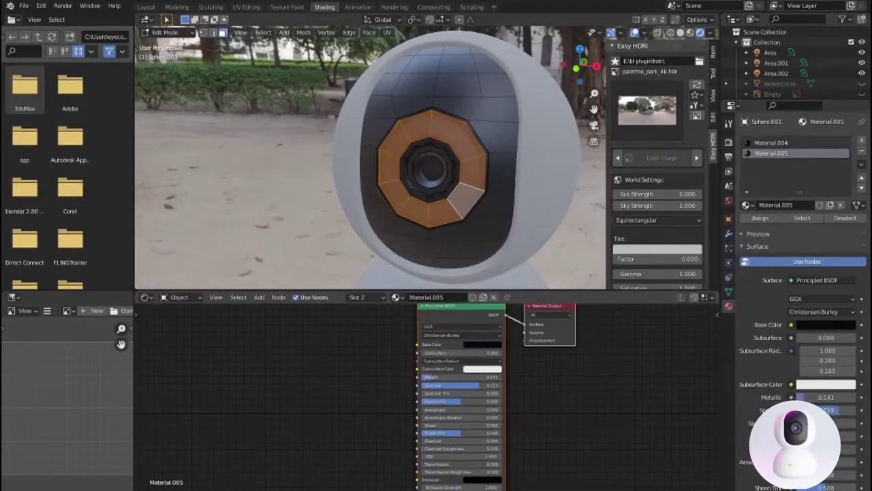
Select the lens object and its small hexagonal centre face in edit mode.
{"action": "key", "text": "Tab"}
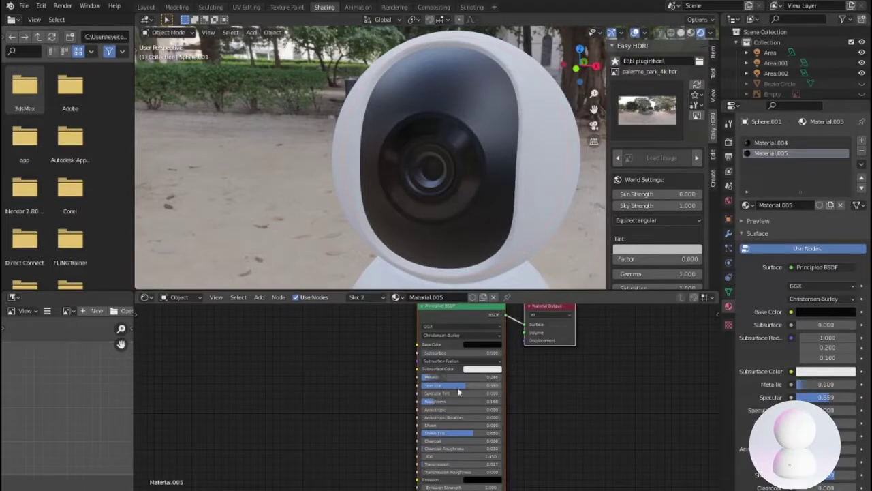
{"action": "middle_click_drag", "start_coordinate": [422, 205], "coordinate": [443, 192]}
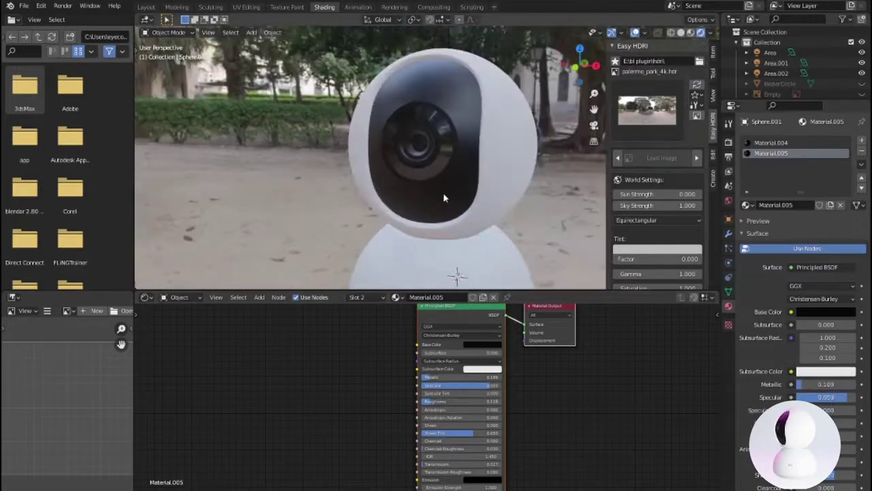
{"action": "left_click", "coordinate": [433, 150]}
{"action": "key", "text": "KP_Decimal"}
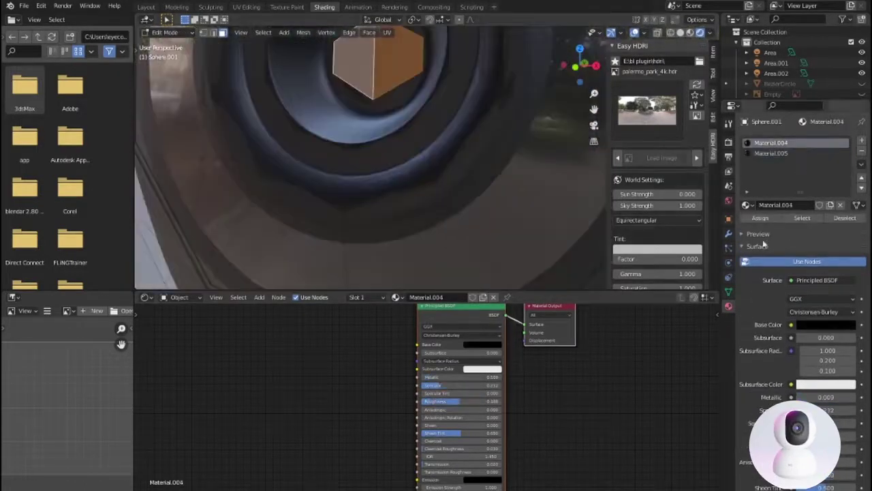
{"action": "key", "text": "Tab"}
{"action": "scroll", "coordinate": [434, 167], "scroll_direction": "down", "scroll_amount": 5}
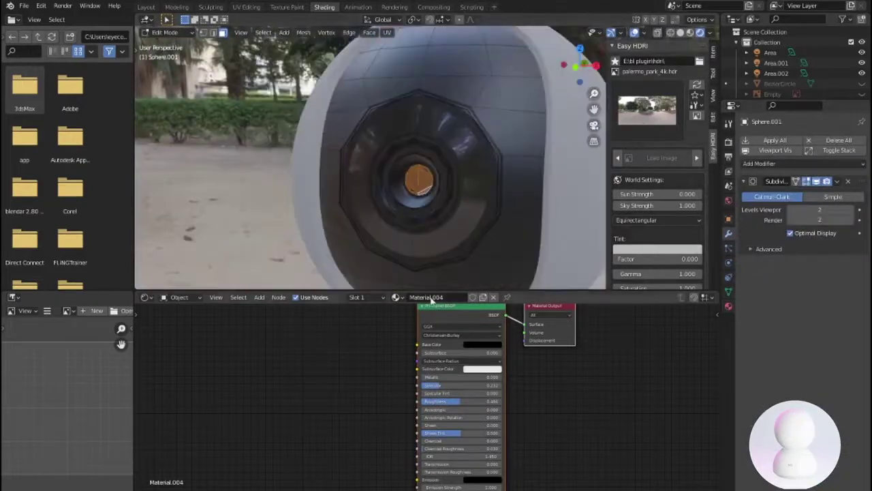
{"action": "scroll", "coordinate": [538, 361], "scroll_direction": "down", "scroll_amount": 2}
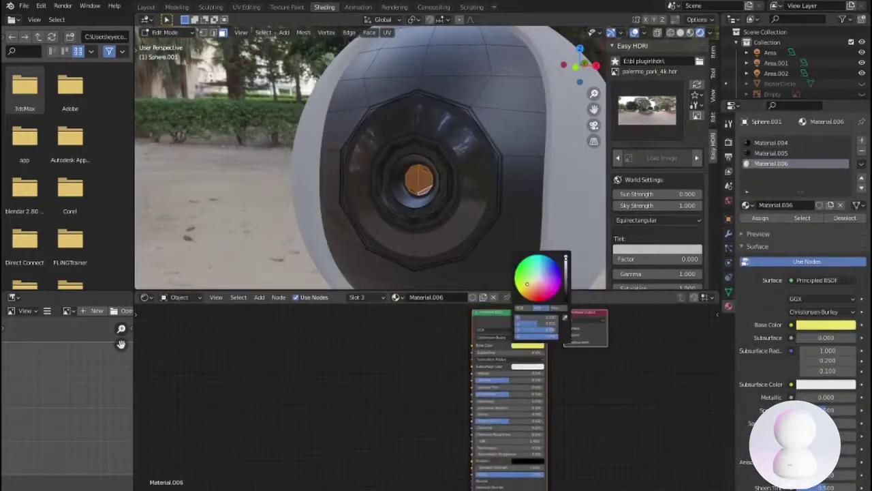
{"action": "key", "text": "Tab"}
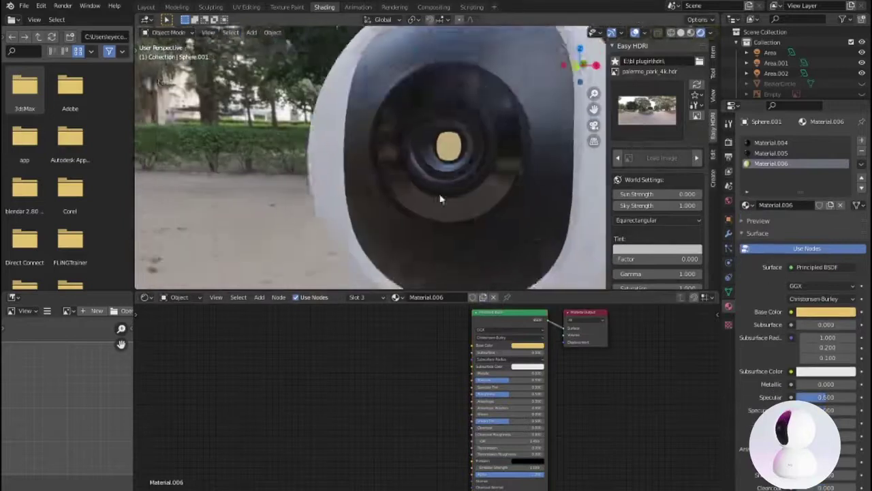
Insert a MixRGB node before the material output and choose its colour.
{"action": "key", "text": "shift+a"}
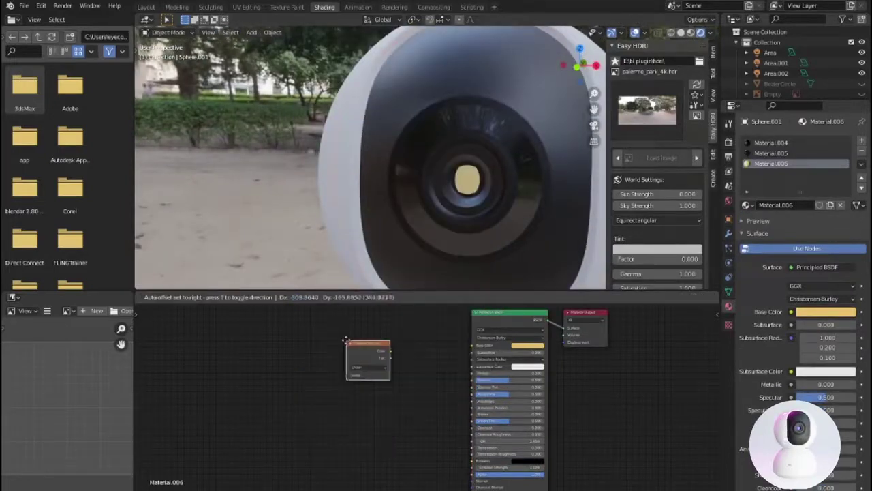
{"action": "key", "text": "shift+a"}
{"action": "mouse_move", "coordinate": [316, 350]}
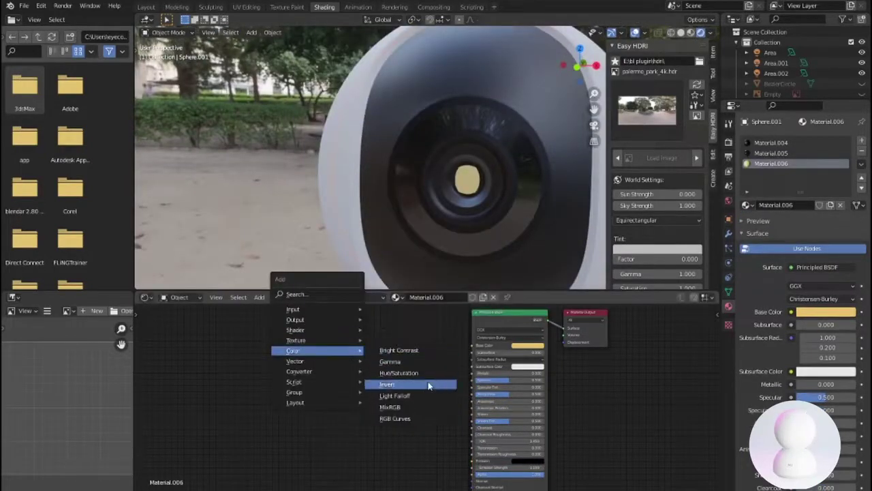
{"action": "left_click", "coordinate": [391, 407]}
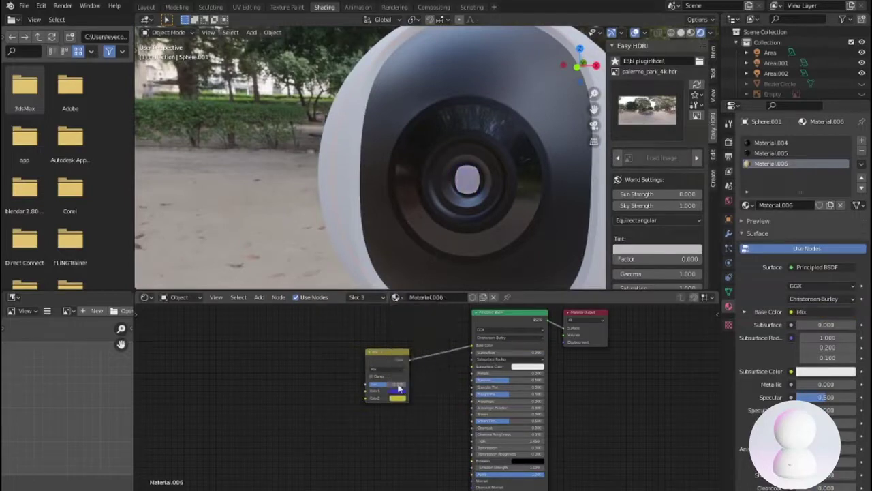
{"action": "left_click", "coordinate": [614, 361]}
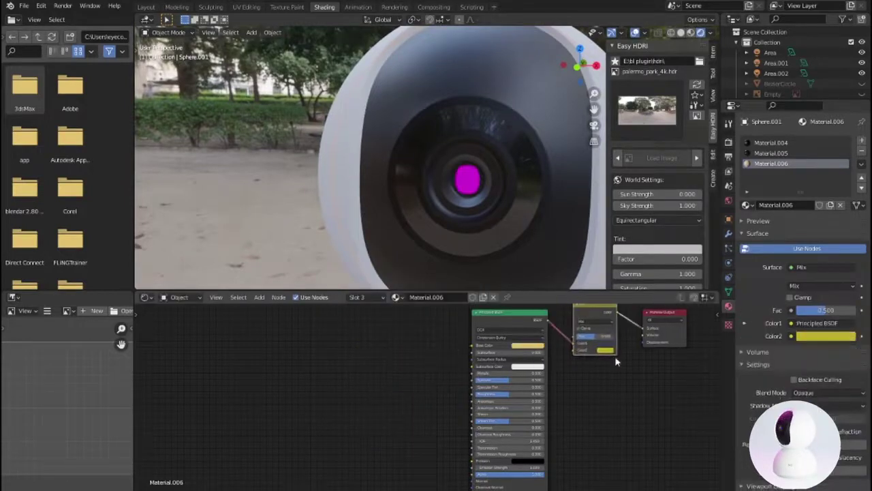
{"action": "left_click", "coordinate": [605, 347]}
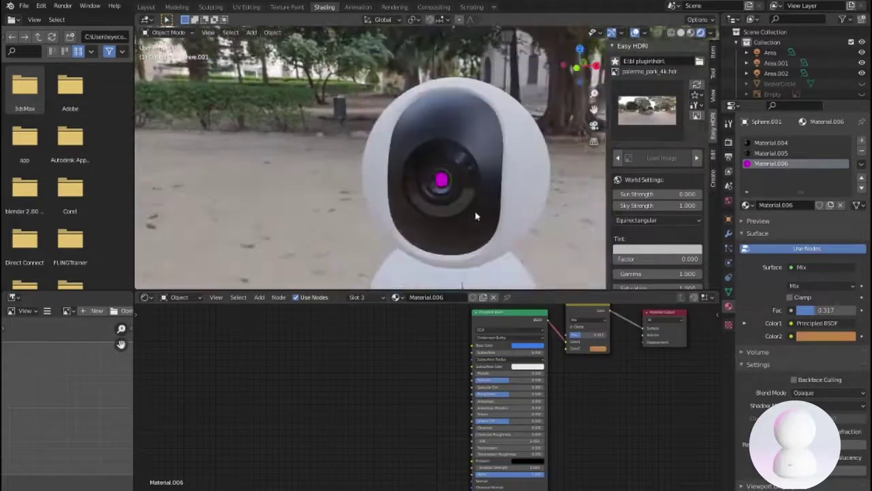
Lower the Material.004 face material's Specular to 0.173.
{"action": "left_click", "coordinate": [362, 297]}
{"action": "left_click", "coordinate": [341, 320]}
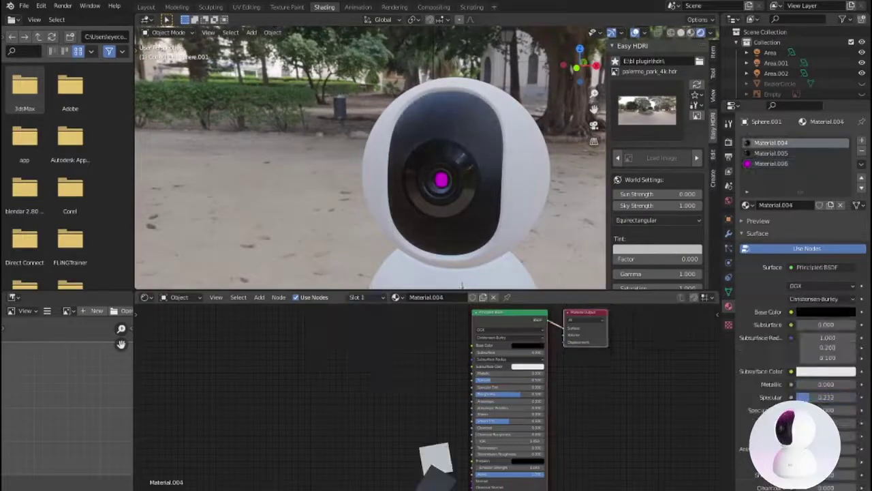
{"action": "left_click_drag", "start_coordinate": [826, 397], "coordinate": [810, 397]}
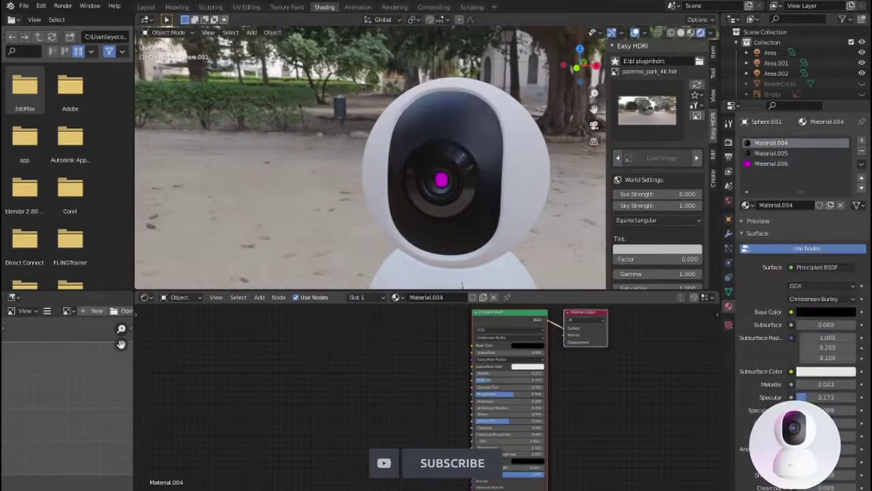
In Material.006, link the Principled BSDF to the output and add a ColorRamp for base colour.
{"action": "left_click", "coordinate": [361, 297]}
{"action": "left_click", "coordinate": [341, 342]}
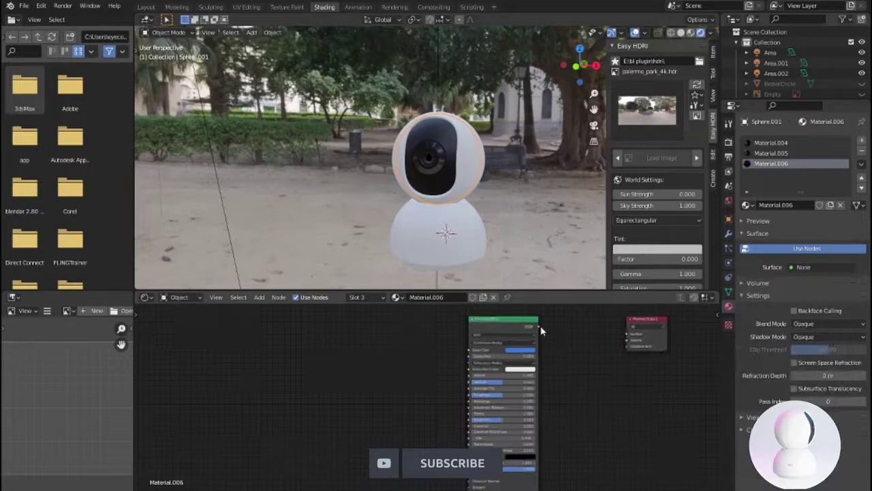
{"action": "left_click_drag", "start_coordinate": [538, 327], "coordinate": [628, 332]}
{"action": "left_click", "coordinate": [520, 349]}
{"action": "left_click", "coordinate": [525, 276]}
{"action": "key", "text": "shift+a"}
{"action": "left_click", "coordinate": [437, 249]}
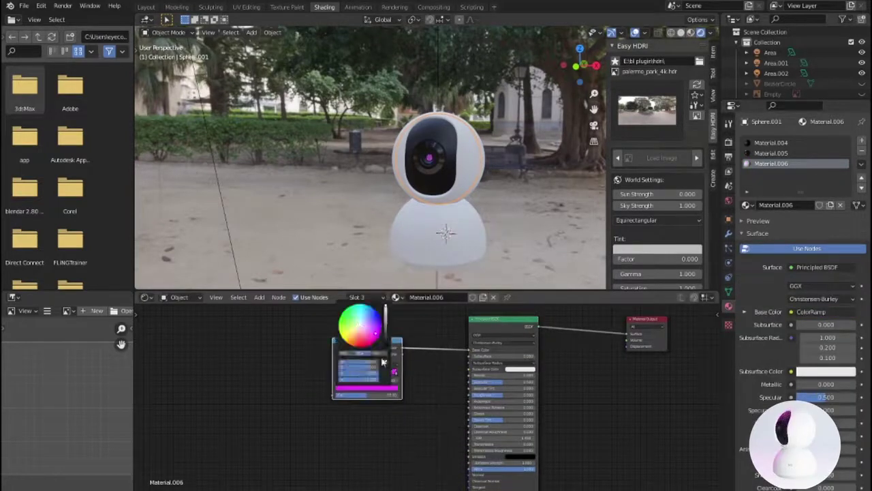
{"action": "left_click", "coordinate": [396, 379]}
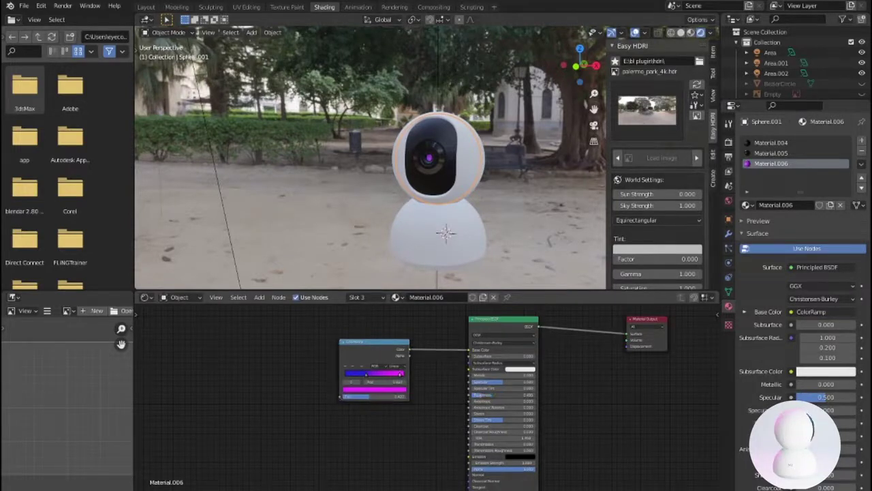
Add a Noise Texture to the base sphere's material, feeding its Base Color.
{"action": "scroll", "coordinate": [436, 205], "scroll_direction": "down", "scroll_amount": 3}
{"action": "middle_click_drag", "start_coordinate": [408, 204], "coordinate": [407, 263]}
{"action": "left_click", "coordinate": [407, 264]}
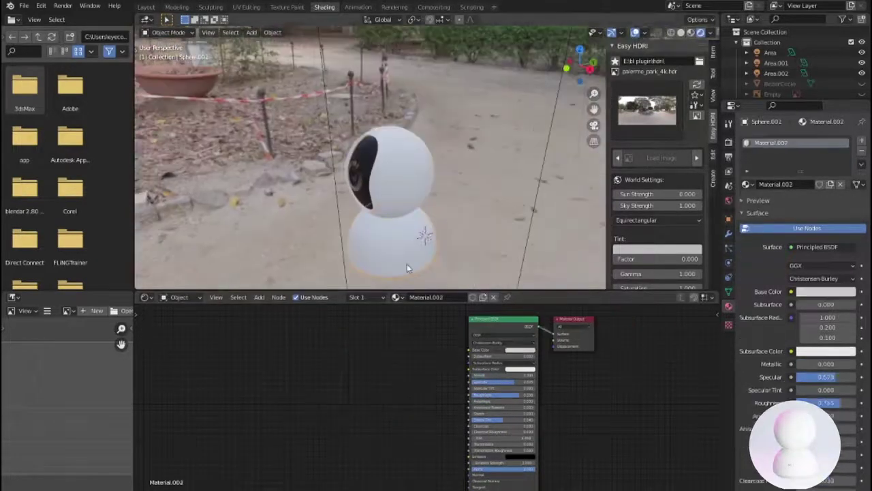
{"action": "key", "text": "shift+a"}
{"action": "left_click", "coordinate": [397, 197]}
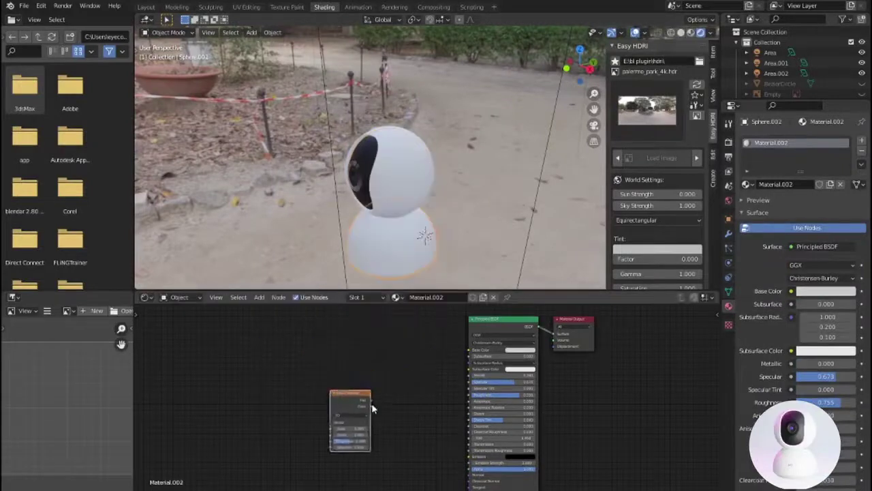
{"action": "left_click_drag", "start_coordinate": [440, 461], "coordinate": [469, 350]}
Insert a ColorRamp after the noise, raise its contrast, roughen the noise and lighten a stop to near white.
{"action": "scroll", "coordinate": [386, 253], "scroll_direction": "up", "scroll_amount": 3}
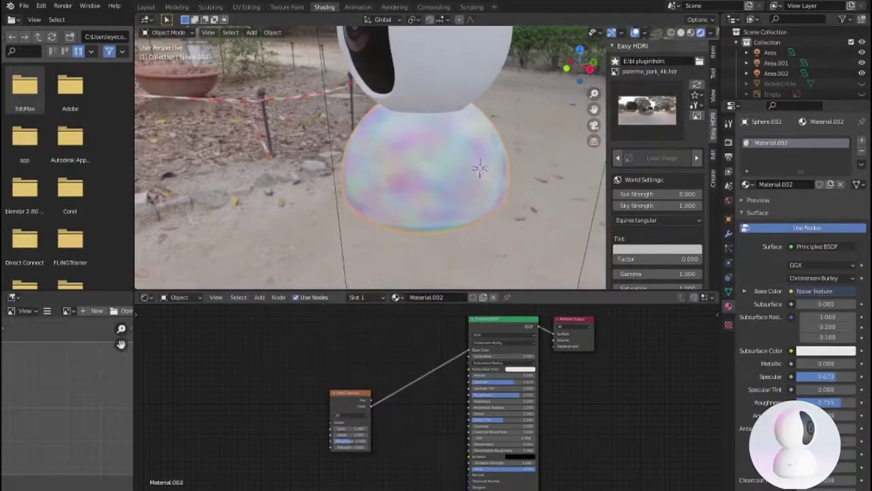
{"action": "left_click", "coordinate": [477, 388]}
{"action": "left_click", "coordinate": [429, 379]}
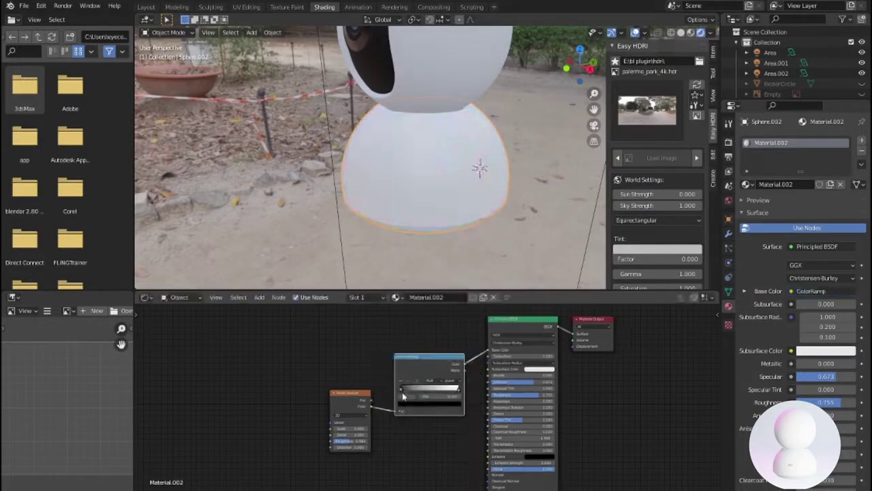
{"action": "left_click_drag", "start_coordinate": [401, 394], "coordinate": [413, 394]}
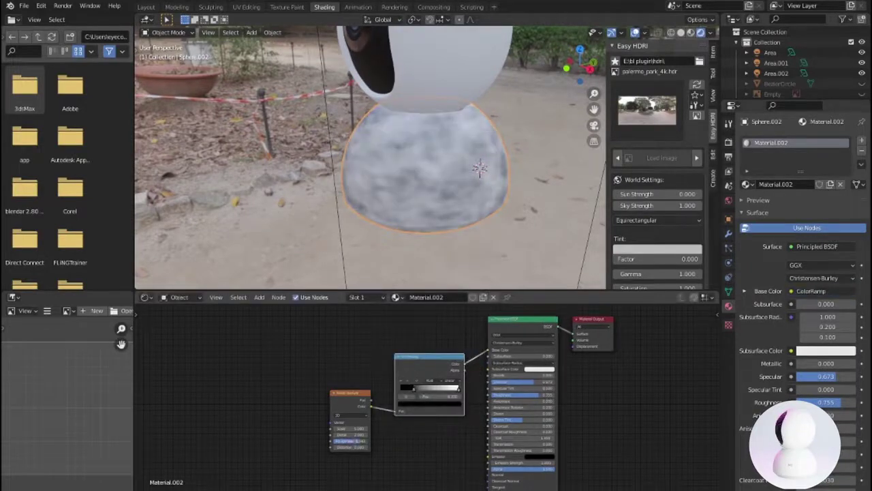
{"action": "left_click_drag", "start_coordinate": [358, 430], "coordinate": [359, 434]}
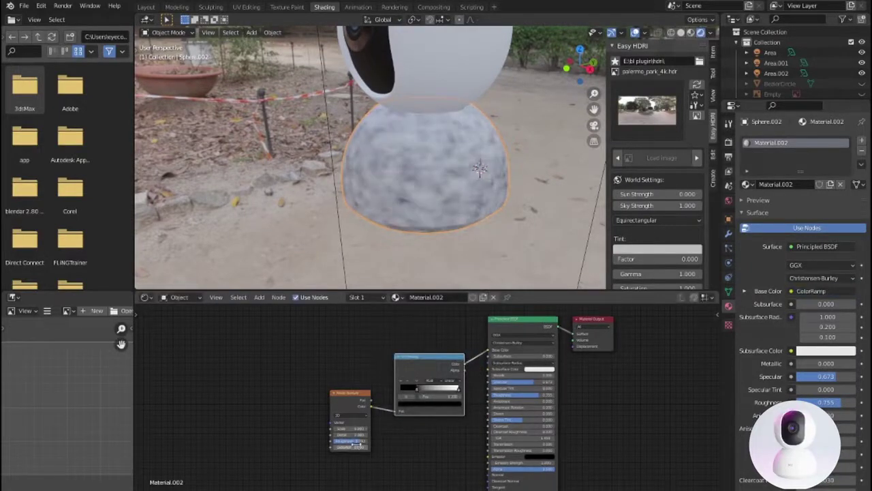
{"action": "left_click", "coordinate": [430, 407]}
{"action": "left_click", "coordinate": [449, 343]}
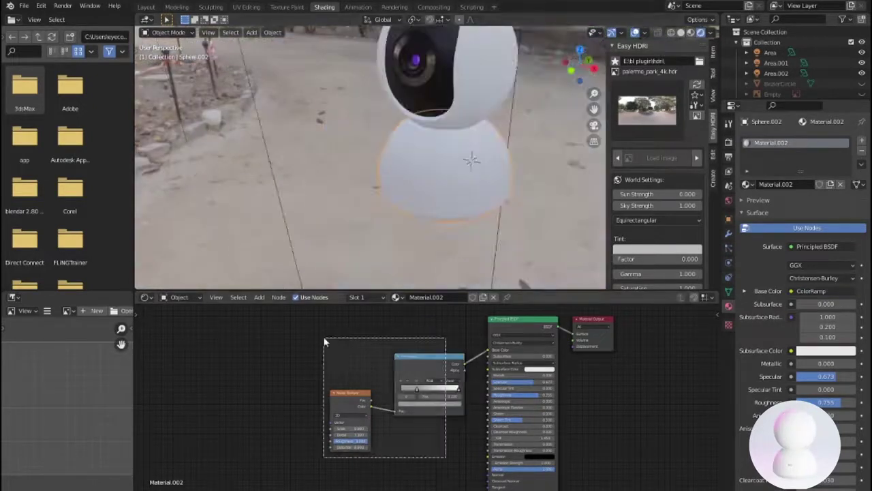
Paste the noise and ColorRamp nodes into Material.006 and link them to Base Color.
{"action": "left_click_drag", "start_coordinate": [446, 368], "coordinate": [470, 350]}
{"action": "scroll", "coordinate": [475, 169], "scroll_direction": "down", "scroll_amount": 2}
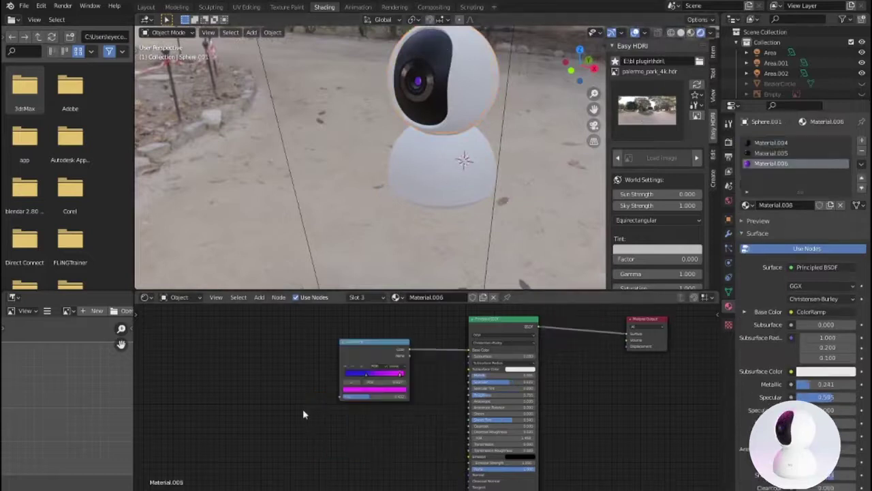
{"action": "key", "text": "ctrl+v"}
{"action": "key", "text": "g"}
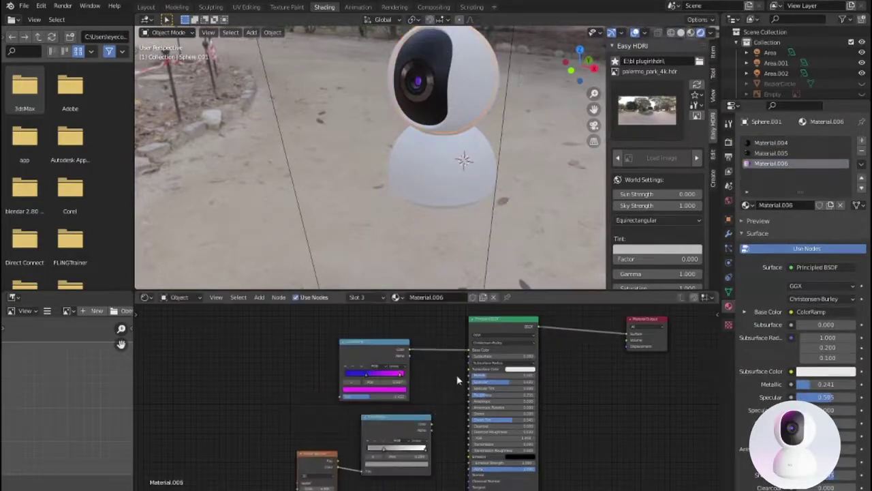
{"action": "left_click_drag", "start_coordinate": [375, 343], "coordinate": [326, 338]}
{"action": "left_click_drag", "start_coordinate": [430, 423], "coordinate": [470, 351]}
{"action": "scroll", "coordinate": [608, 393], "scroll_direction": "down", "scroll_amount": 1}
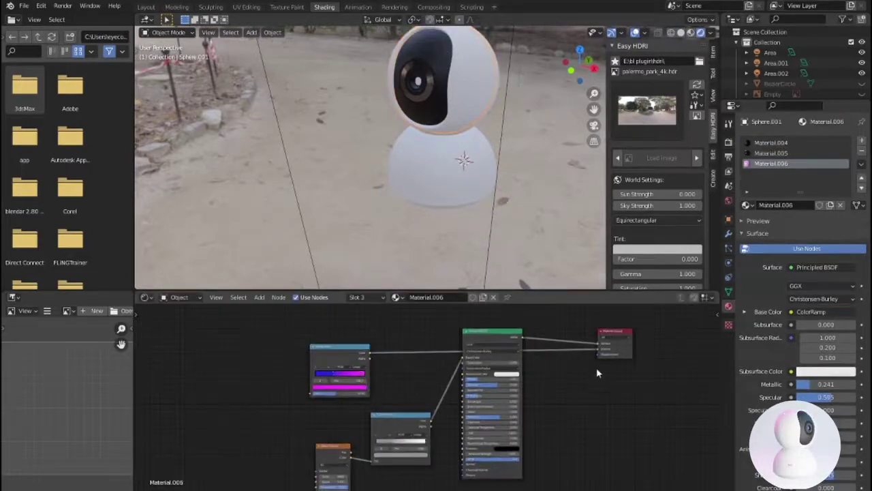
{"action": "left_click_drag", "start_coordinate": [340, 382], "coordinate": [261, 412]}
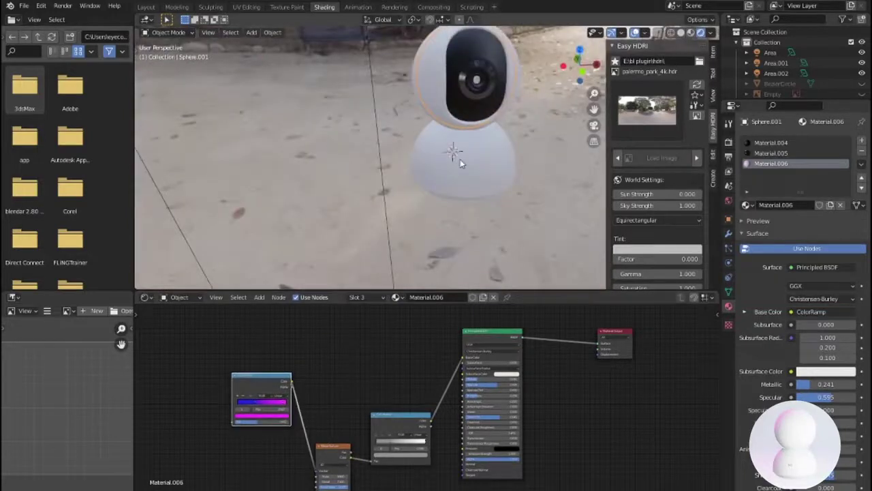
Link the pasted ColorRamp into Material.004, reconnecting it to the Metallic input.
{"action": "left_click", "coordinate": [395, 297]}
{"action": "left_click", "coordinate": [429, 350]}
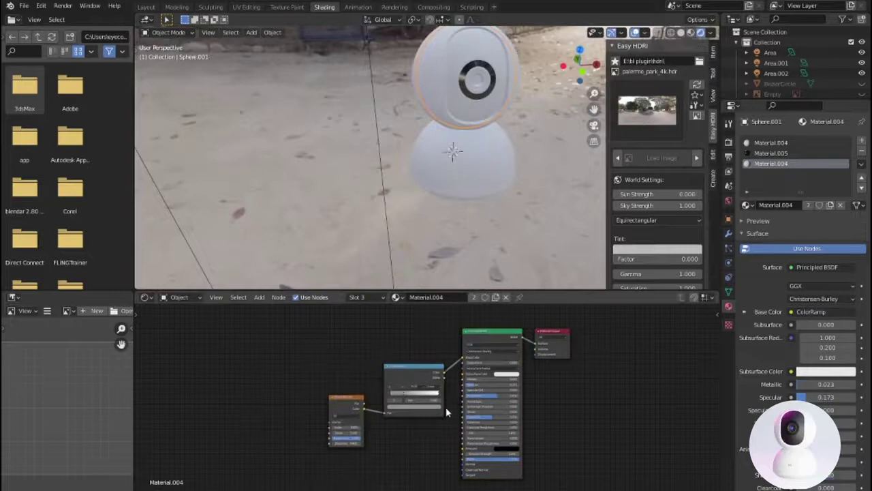
{"action": "mouse_move", "coordinate": [430, 368]}
{"action": "left_mouse_down"}
{"action": "mouse_move", "coordinate": [394, 353]}
{"action": "mouse_move", "coordinate": [424, 416]}
{"action": "left_mouse_up"}
{"action": "left_click_drag", "start_coordinate": [455, 465], "coordinate": [462, 464]}
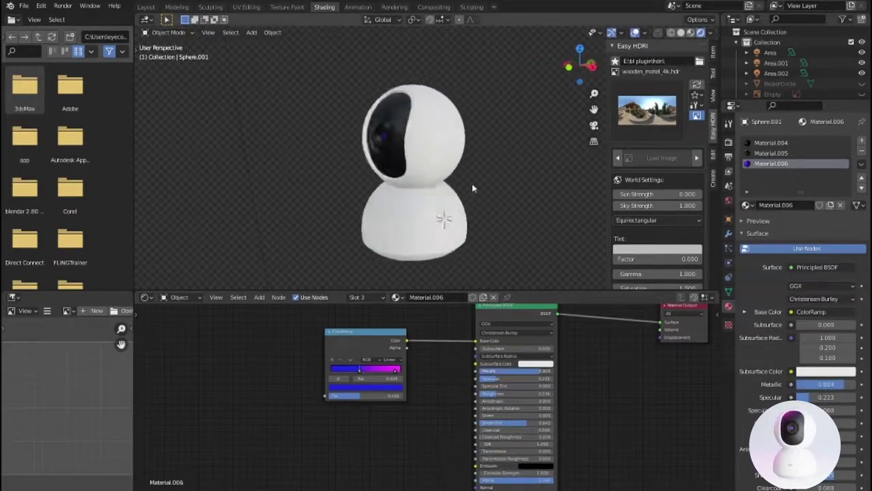
{"action": "left_click", "coordinate": [428, 167]}
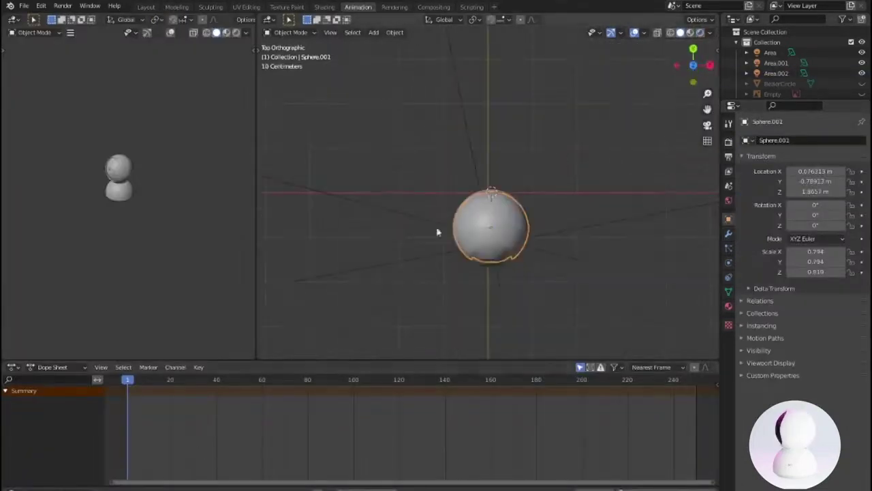
Switch the bottom editor to a Timeline, key the head sphere's -360° Z spin at frame 100, and play it.
{"action": "left_click", "coordinate": [12, 367]}
{"action": "left_click", "coordinate": [134, 407]}
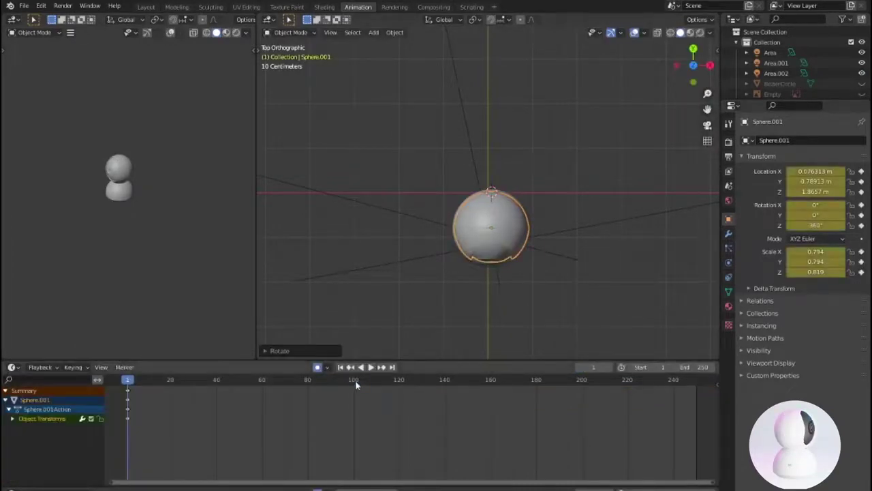
{"action": "left_click", "coordinate": [484, 117]}
{"action": "left_click", "coordinate": [259, 384]}
{"action": "key", "text": "space"}
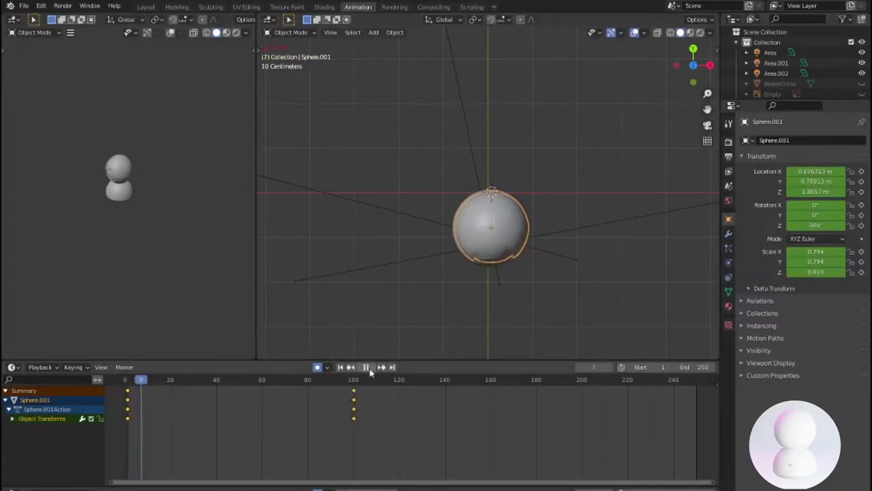
{"action": "left_click", "coordinate": [367, 367]}
{"action": "key", "text": "KP_7"}
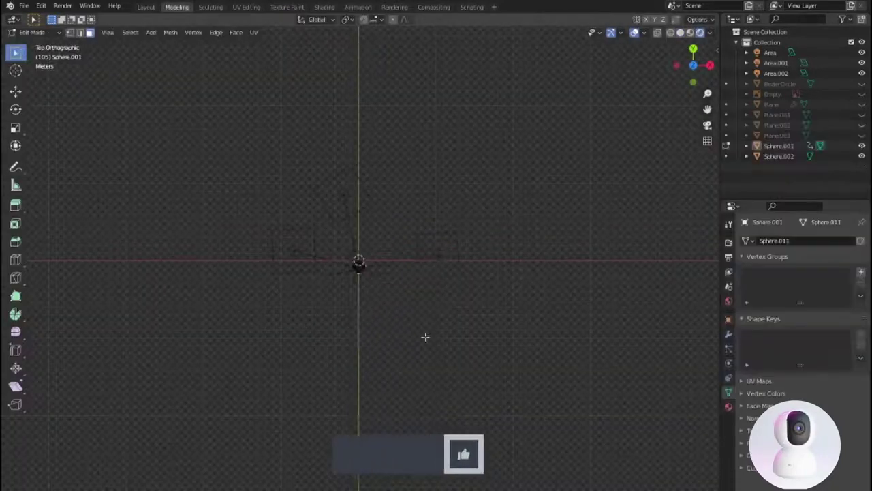
Add a camera, look through it, and lock the camera to the view.
{"action": "key", "text": "shift+a"}
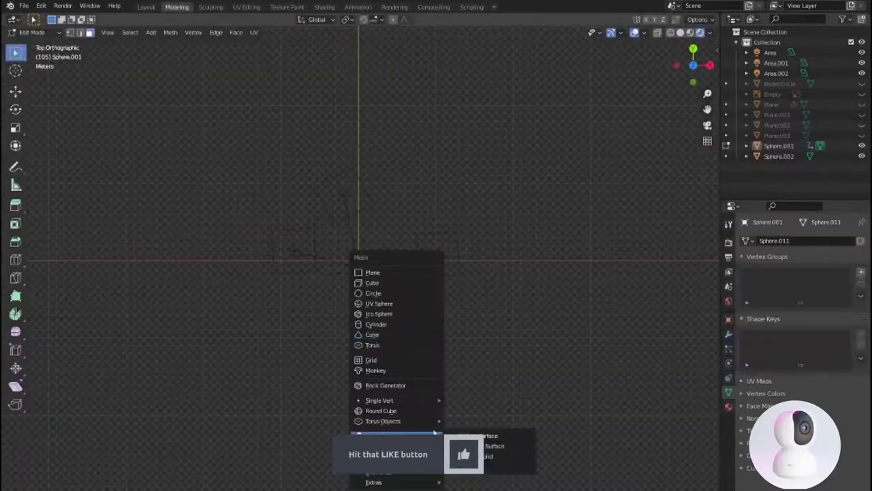
{"action": "left_click", "coordinate": [470, 455]}
{"action": "key", "text": "KP_0"}
{"action": "key", "text": "n"}
{"action": "scroll", "coordinate": [713, 116], "scroll_direction": "down", "scroll_amount": 1}
{"action": "scroll", "coordinate": [716, 117], "scroll_direction": "down", "scroll_amount": 1, "text": "ctrl"}
{"action": "left_click", "coordinate": [686, 175]}
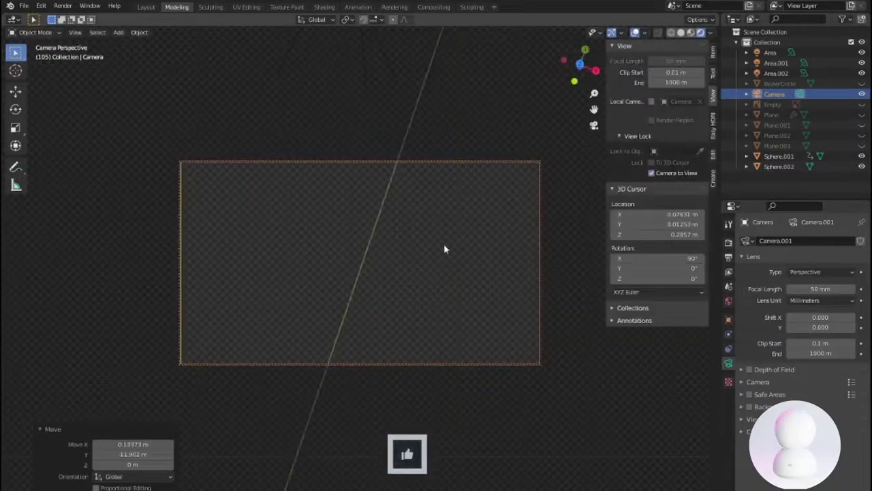
Swing the camera round to frame the model from the front.
{"action": "middle_click_drag", "start_coordinate": [400, 295], "coordinate": [391, 263]}
{"action": "scroll", "coordinate": [582, 276], "scroll_direction": "up", "scroll_amount": 3}
{"action": "middle_click_drag", "start_coordinate": [582, 276], "coordinate": [471, 294]}
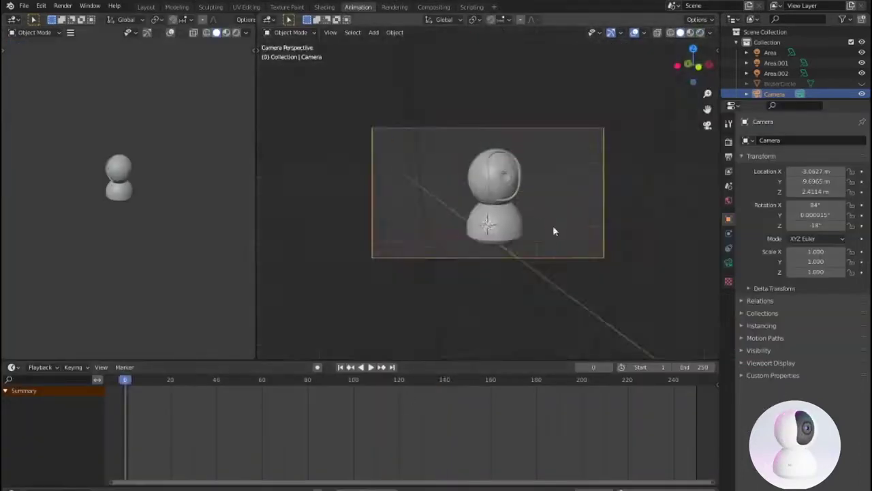
{"action": "left_click", "coordinate": [713, 136]}
{"action": "scroll", "coordinate": [716, 142], "scroll_direction": "up", "scroll_amount": 1, "text": "ctrl"}
{"action": "middle_click_drag", "start_coordinate": [518, 198], "coordinate": [494, 207]}
{"action": "mouse_move", "coordinate": [128, 380]}
{"action": "left_mouse_down"}
{"action": "mouse_move", "coordinate": [447, 380]}
{"action": "mouse_move", "coordinate": [123, 380]}
{"action": "left_mouse_up"}
Render a test image of the current frame from the Rendering workspace.
{"action": "left_click", "coordinate": [395, 6]}
{"action": "left_click", "coordinate": [146, 7]}
{"action": "left_click", "coordinate": [395, 7]}
{"action": "left_click", "coordinate": [63, 6]}
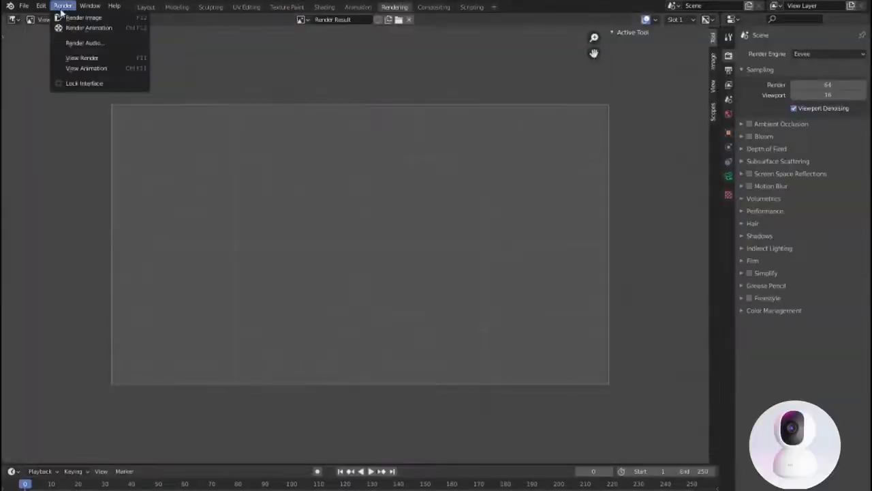
{"action": "left_click", "coordinate": [78, 19]}
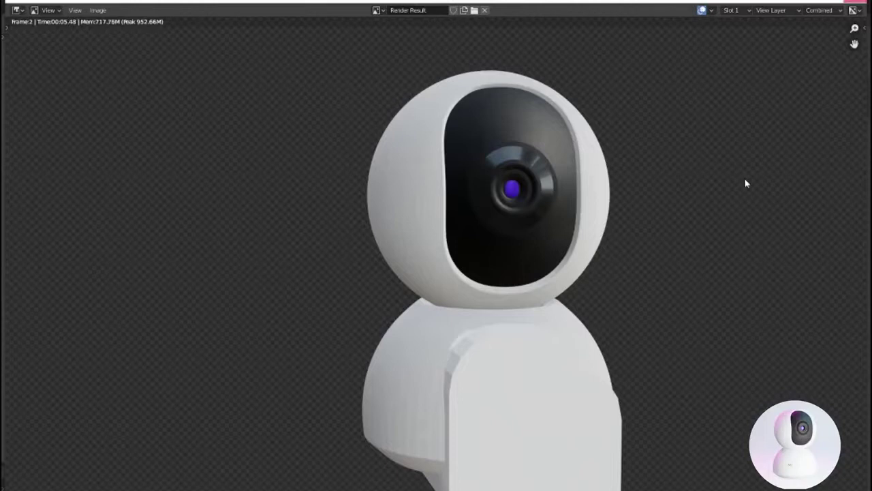
{"action": "key", "text": "Escape"}
Toggle the base sphere's visibility in the outliner and render the camera view again with F12.
{"action": "left_click", "coordinate": [176, 7]}
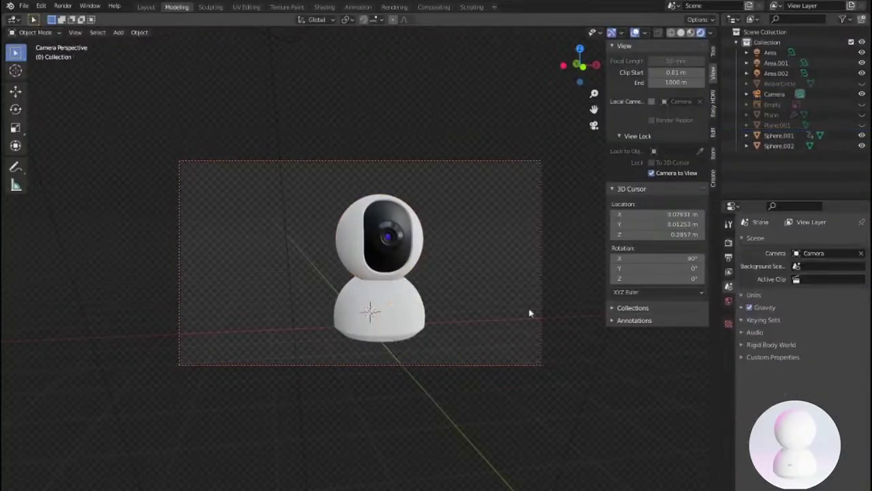
{"action": "left_click", "coordinate": [862, 104]}
{"action": "left_click", "coordinate": [862, 104]}
{"action": "left_click", "coordinate": [862, 83]}
{"action": "key", "text": "F12"}
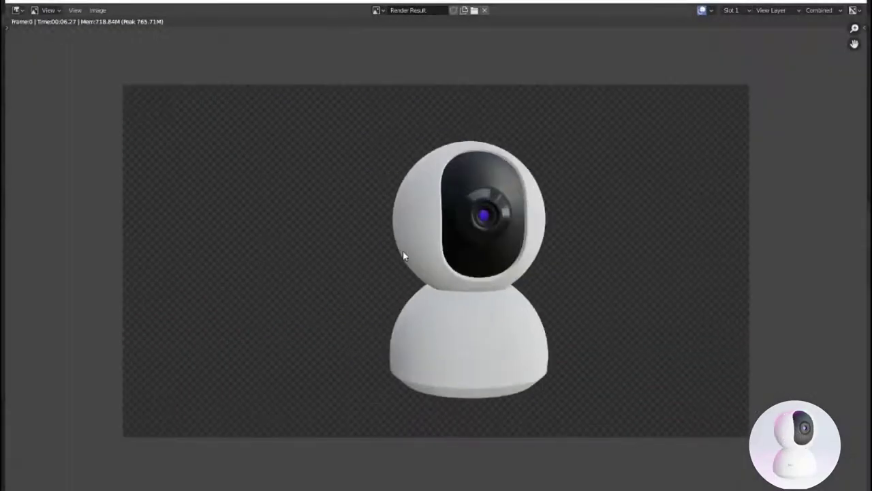
{"action": "key", "text": "Escape"}
{"action": "key", "text": "shift+a"}
Add a plane beneath the camera model as a backdrop and enter its edit mode.
{"action": "left_click", "coordinate": [511, 86]}
{"action": "key", "text": "s"}
{"action": "left_click", "coordinate": [354, 348]}
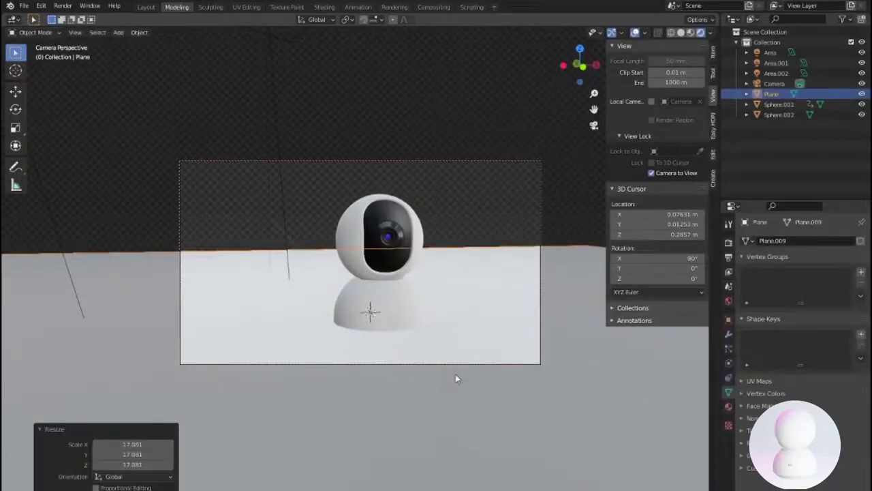
{"action": "key", "text": "Tab"}
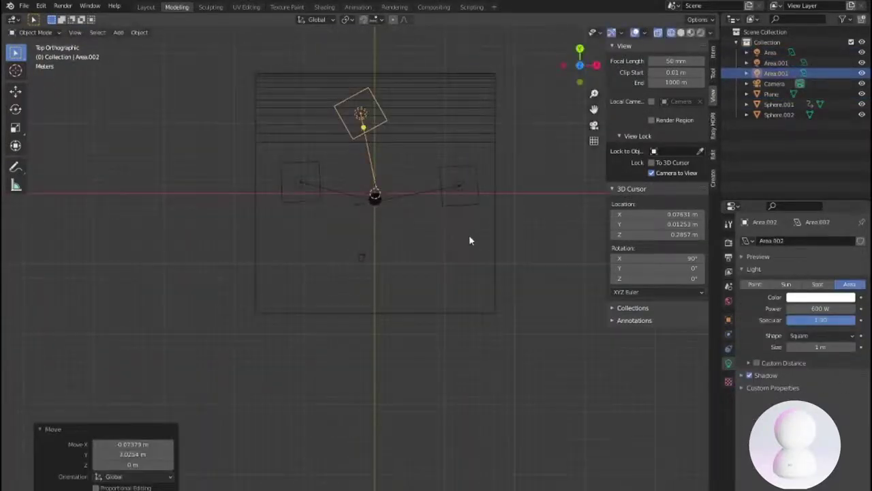
Preview the rendered camera view and enable denoising for both render and viewport.
{"action": "key", "text": "KP_0"}
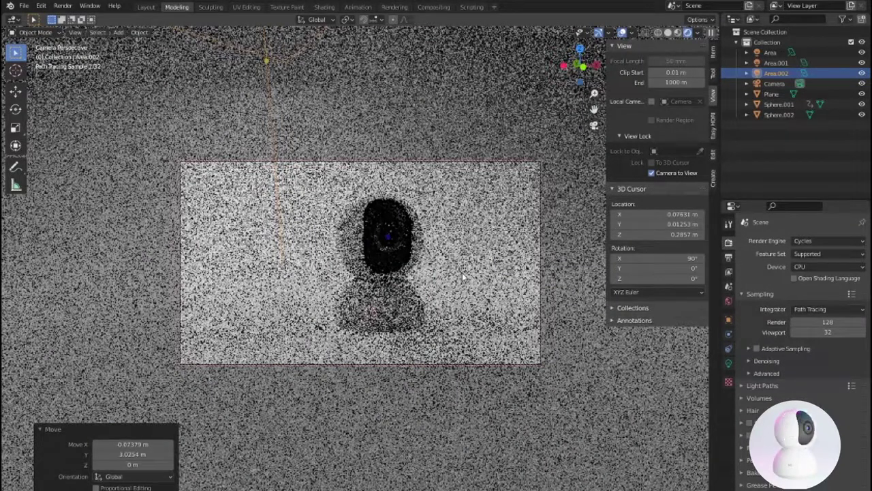
{"action": "left_click", "coordinate": [750, 361]}
{"action": "left_click_drag", "start_coordinate": [794, 375], "coordinate": [795, 392]}
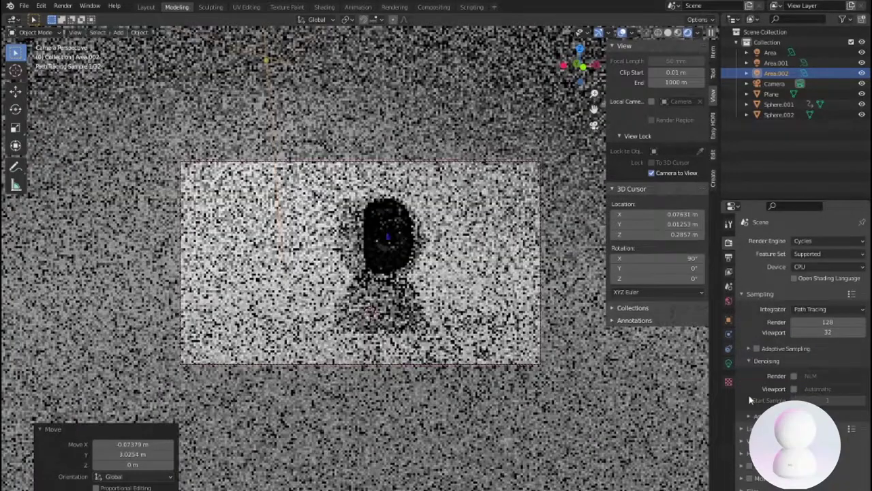
In front view, add a scaled-up text object and replace its default text with the logo letters.
{"action": "key", "text": "KP_1"}
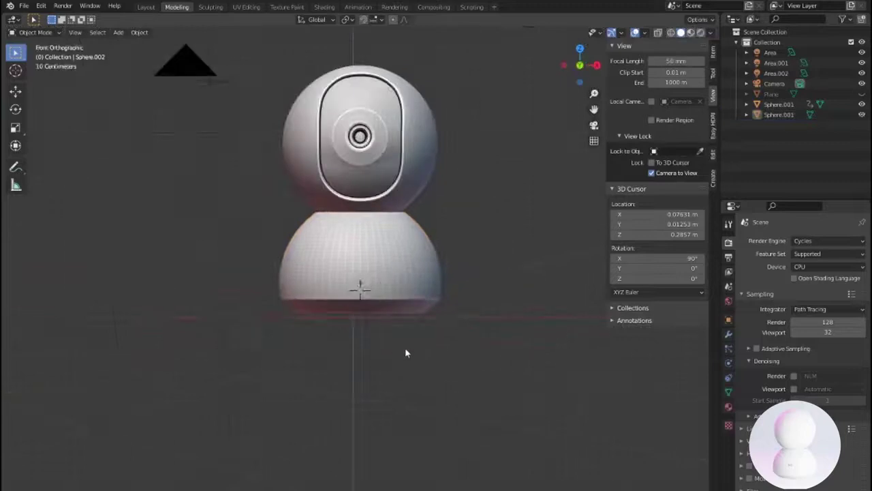
{"action": "key", "text": "shift+a"}
{"action": "left_click", "coordinate": [388, 344]}
{"action": "key", "text": "s"}
{"action": "left_click", "coordinate": [430, 433]}
{"action": "key", "text": "Tab"}
{"action": "key", "text": "BackSpace"}
{"action": "key", "text": "BackSpace"}
{"action": "key", "text": "BackSpace"}
{"action": "type", "text": "mil"}
Choose a different regular font for the logo from the system fonts folder.
{"action": "left_click", "coordinate": [729, 377]}
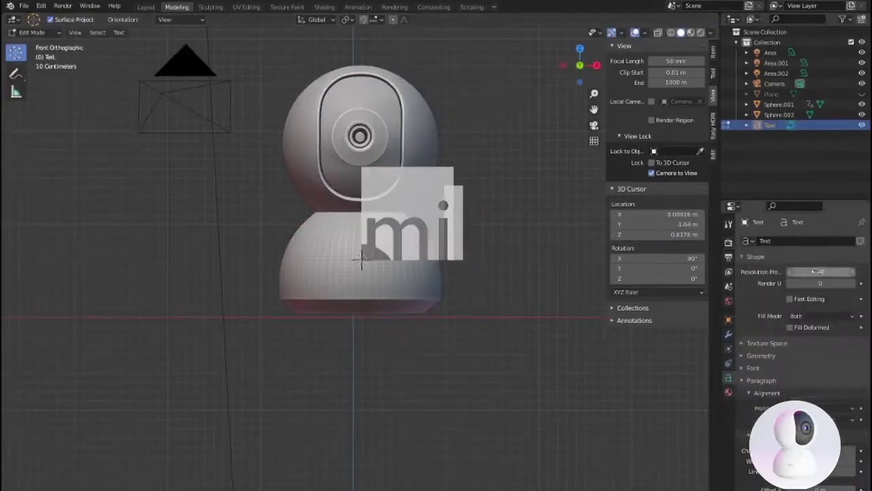
{"action": "scroll", "coordinate": [807, 310], "scroll_direction": "down", "scroll_amount": 2}
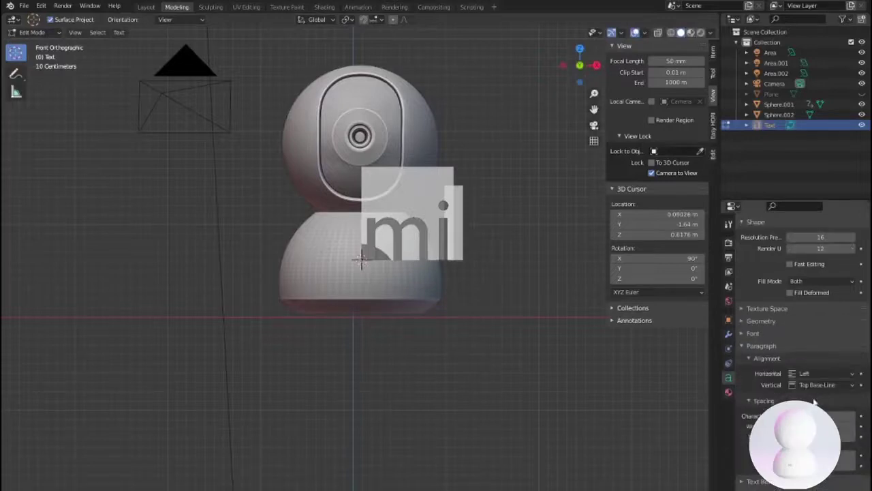
{"action": "left_click", "coordinate": [803, 333]}
{"action": "left_click", "coordinate": [784, 348]}
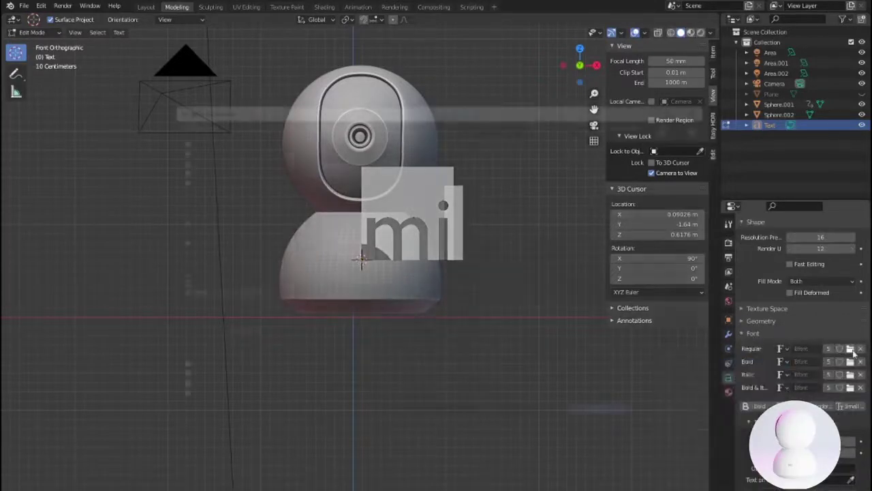
{"action": "left_click", "coordinate": [850, 349]}
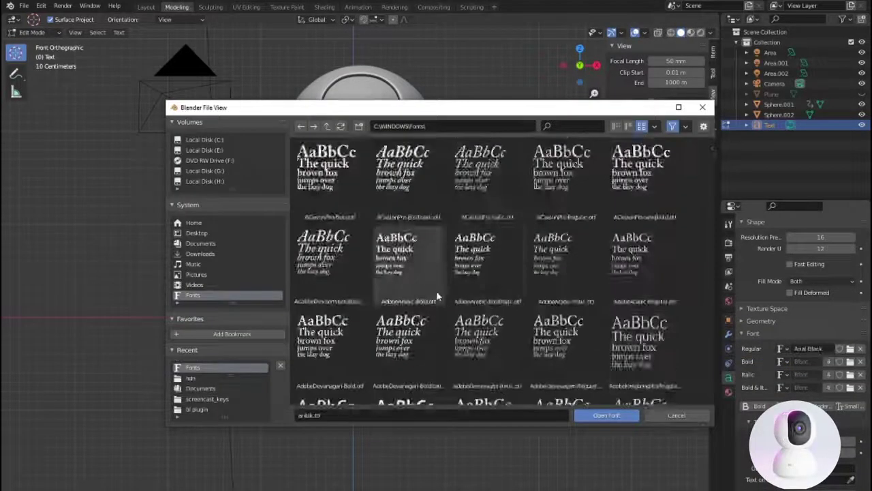
{"action": "scroll", "coordinate": [613, 338], "scroll_direction": "down", "scroll_amount": 5}
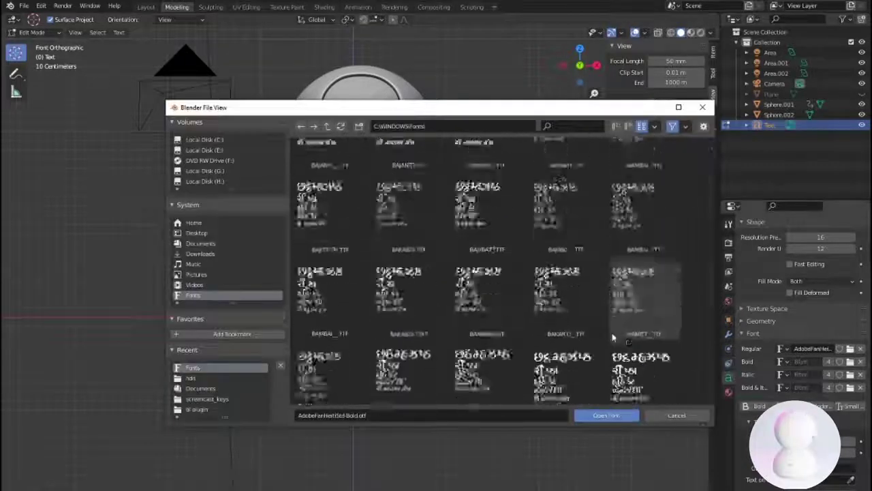
{"action": "scroll", "coordinate": [609, 332], "scroll_direction": "down", "scroll_amount": 2}
{"action": "scroll", "coordinate": [608, 332], "scroll_direction": "down", "scroll_amount": 2}
{"action": "scroll", "coordinate": [609, 332], "scroll_direction": "down", "scroll_amount": 2}
{"action": "scroll", "coordinate": [610, 332], "scroll_direction": "down", "scroll_amount": 1}
{"action": "scroll", "coordinate": [608, 332], "scroll_direction": "down", "scroll_amount": 2}
{"action": "scroll", "coordinate": [608, 332], "scroll_direction": "down", "scroll_amount": 2}
{"action": "scroll", "coordinate": [608, 332], "scroll_direction": "down", "scroll_amount": 2}
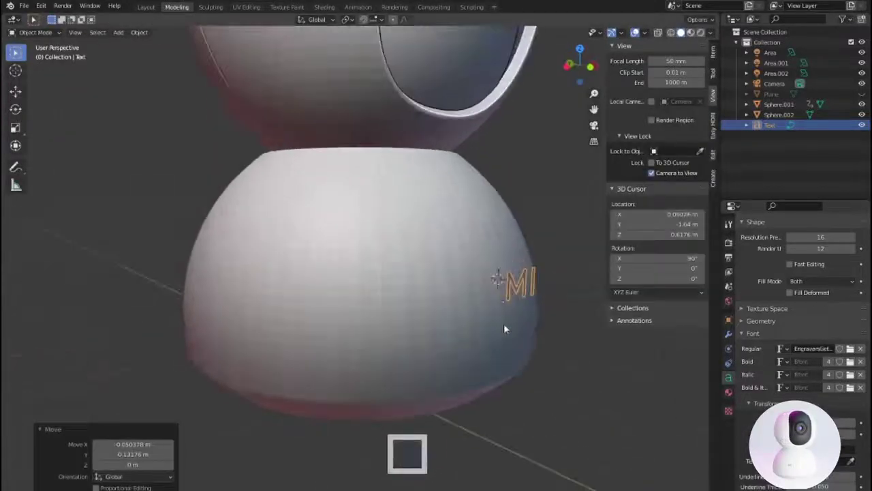
{"action": "scroll", "coordinate": [504, 323], "scroll_direction": "up", "scroll_amount": 2}
Convert the logo text to a mesh and shrinkwrap it onto the lower sphere body.
{"action": "right_click", "coordinate": [471, 289]}
{"action": "left_click", "coordinate": [470, 289]}
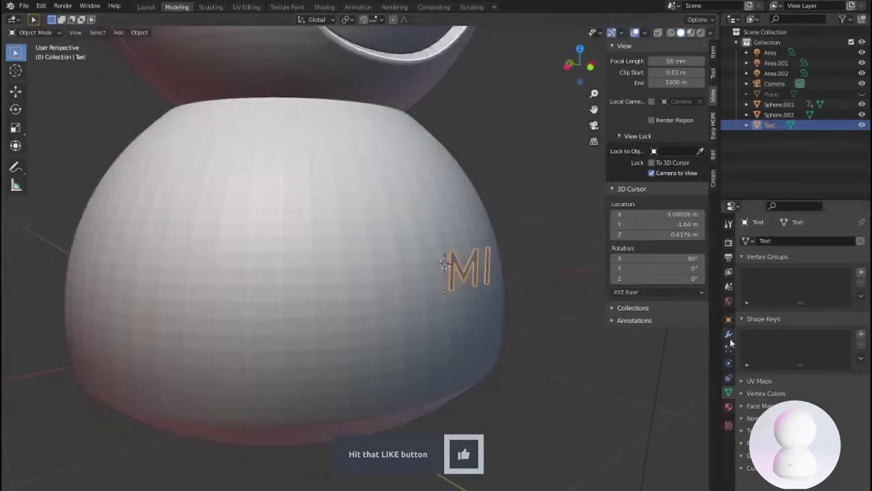
{"action": "left_click", "coordinate": [728, 333]}
{"action": "left_click", "coordinate": [804, 264]}
{"action": "left_click", "coordinate": [749, 370]}
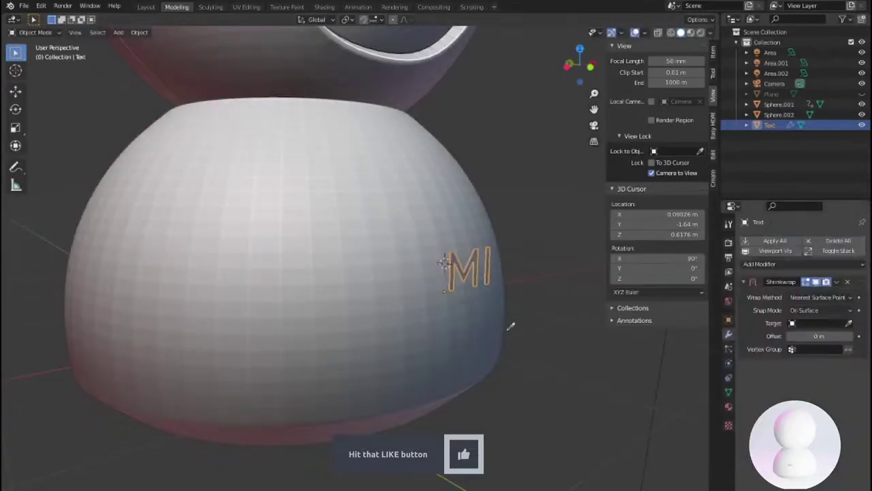
{"action": "scroll", "coordinate": [475, 355], "scroll_direction": "up", "scroll_amount": 3}
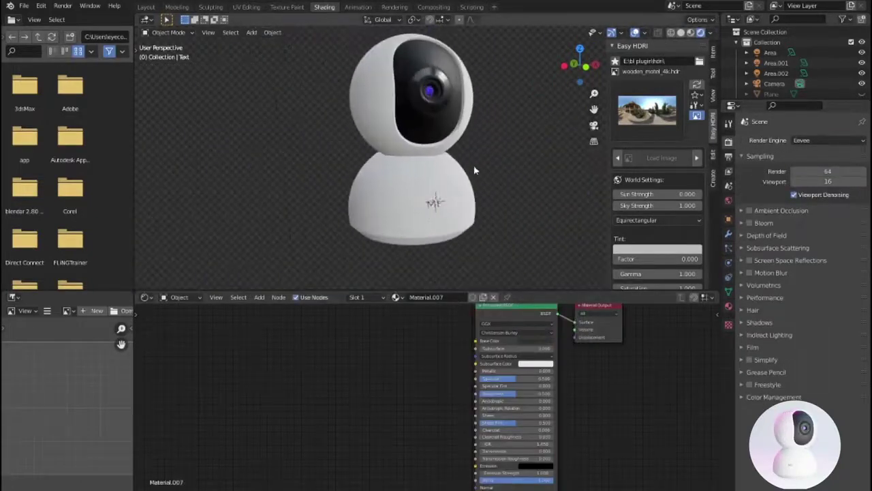
Try the quattro_canti, small_rural_road and blaubeuren_night HDRIs, settling on spiaggia_di_mondello_4k.
{"action": "left_click", "coordinate": [631, 80]}
{"action": "left_click", "coordinate": [293, 361]}
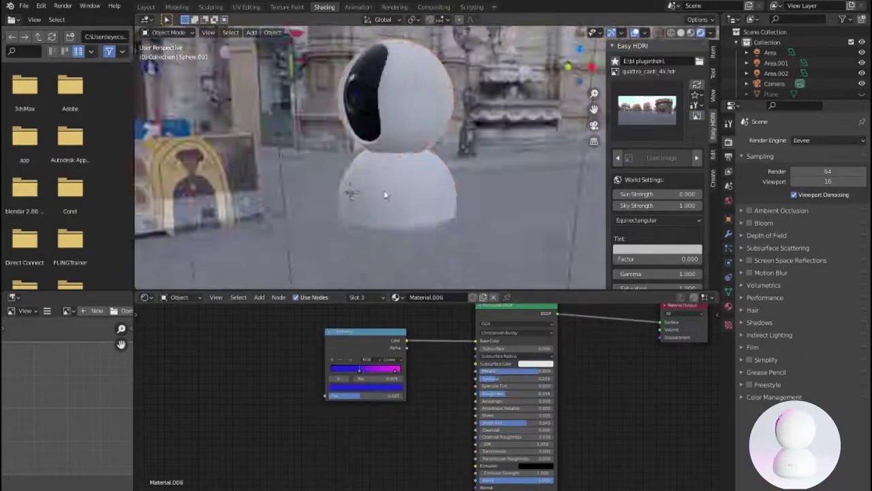
{"action": "left_click", "coordinate": [647, 106]}
{"action": "left_click", "coordinate": [500, 361]}
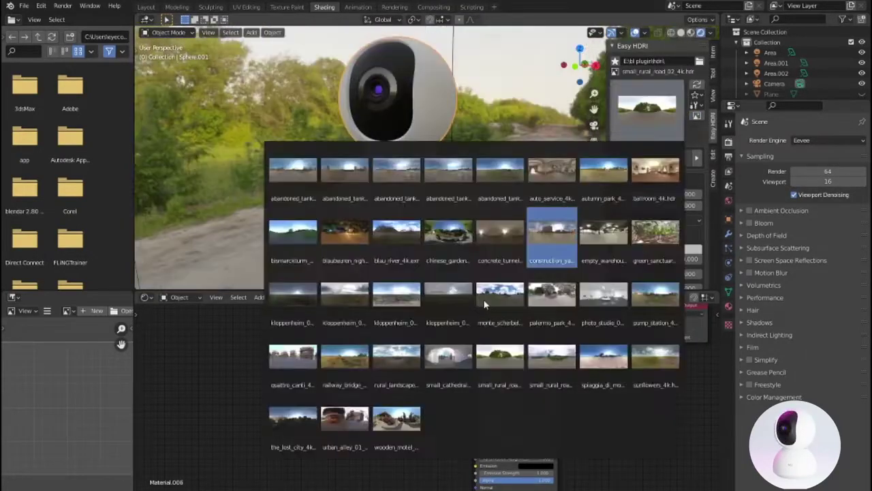
{"action": "left_click", "coordinate": [344, 232]}
{"action": "left_click", "coordinate": [603, 358]}
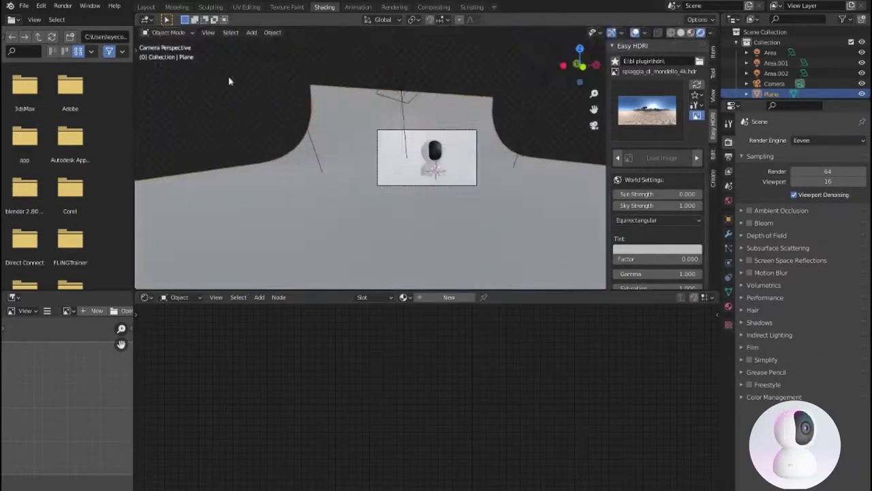
Duplicate the Area.002 light into a new Area.003 and move it beside the model.
{"action": "left_click", "coordinate": [728, 262]}
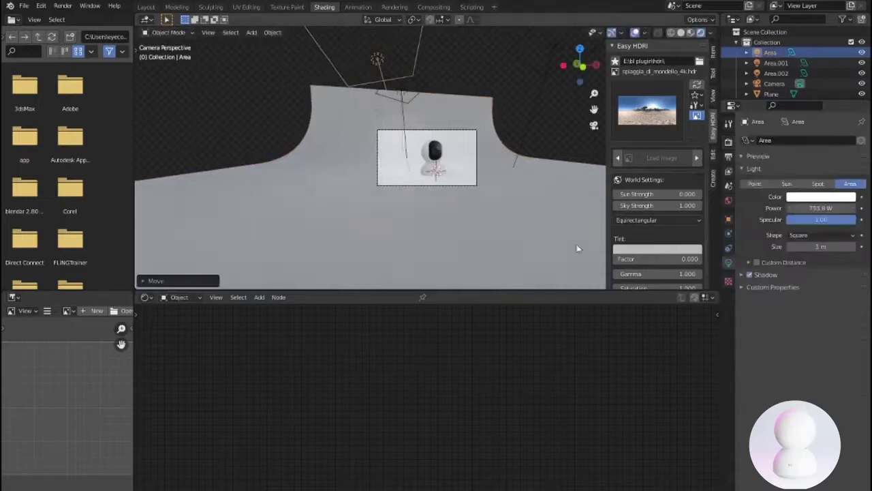
{"action": "left_click", "coordinate": [775, 73]}
{"action": "key", "text": "KP_7"}
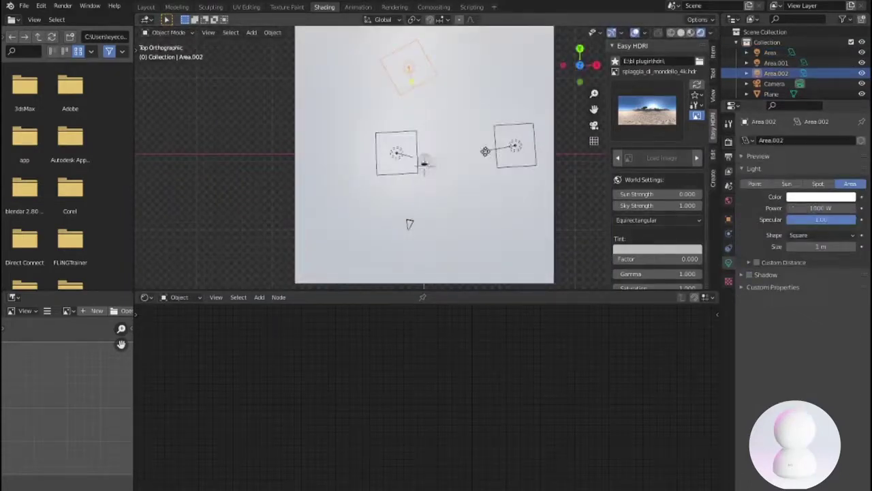
{"action": "key", "text": "shift+d"}
{"action": "key", "text": "KP_1"}
{"action": "key", "text": "KP_0"}
{"action": "key", "text": "g"}
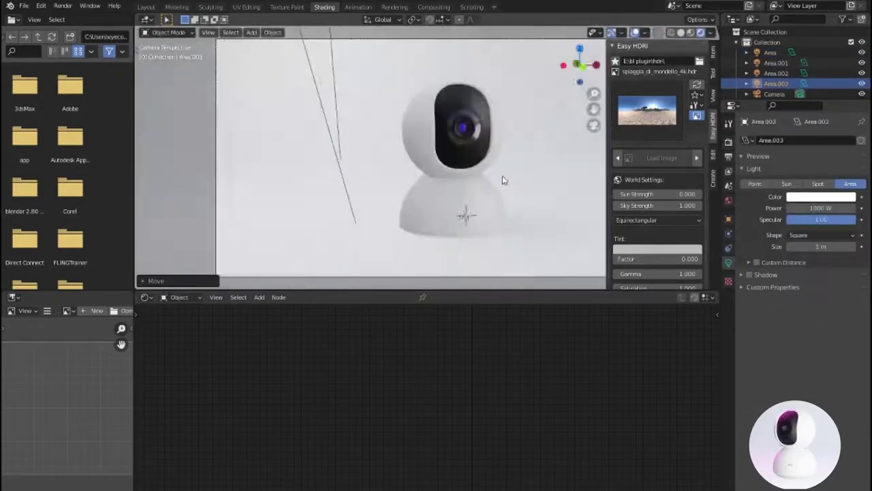
{"action": "key", "text": "n"}
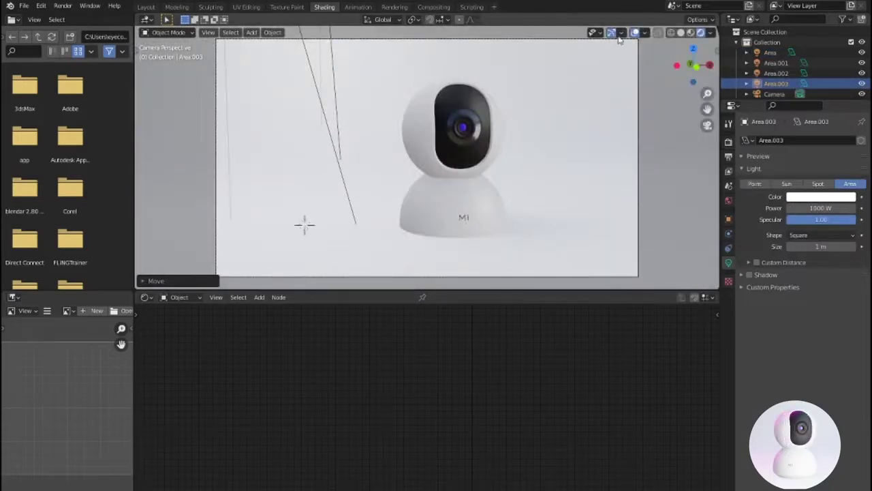
Render the camera view to check the added 1000 W Area.003 light.
{"action": "scroll", "coordinate": [563, 189], "scroll_direction": "up", "scroll_amount": 2}
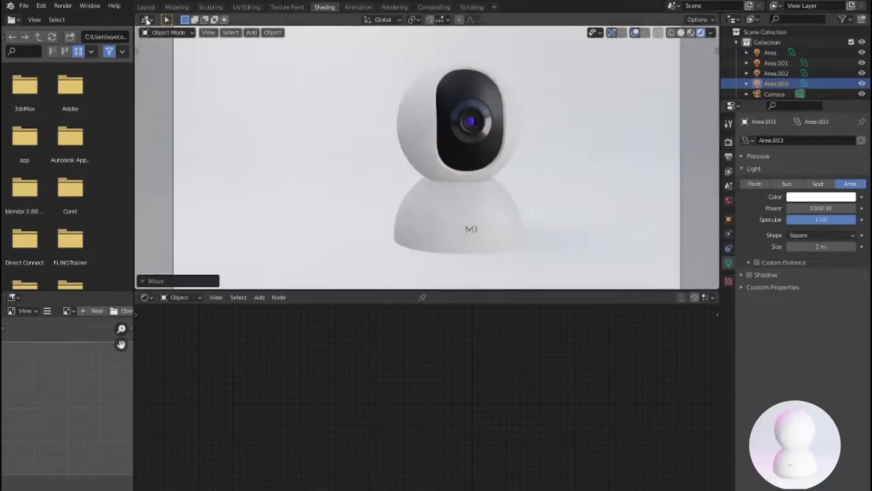
{"action": "key", "text": "F12"}
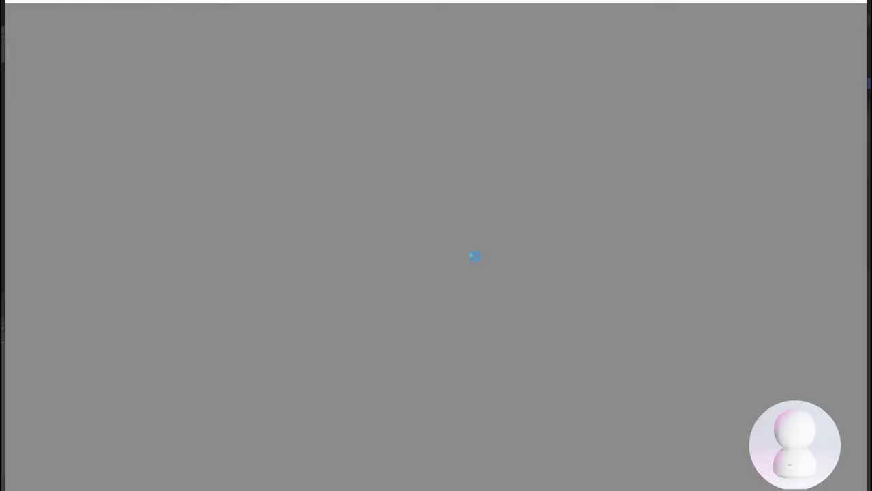
{"action": "key", "text": "Escape"}
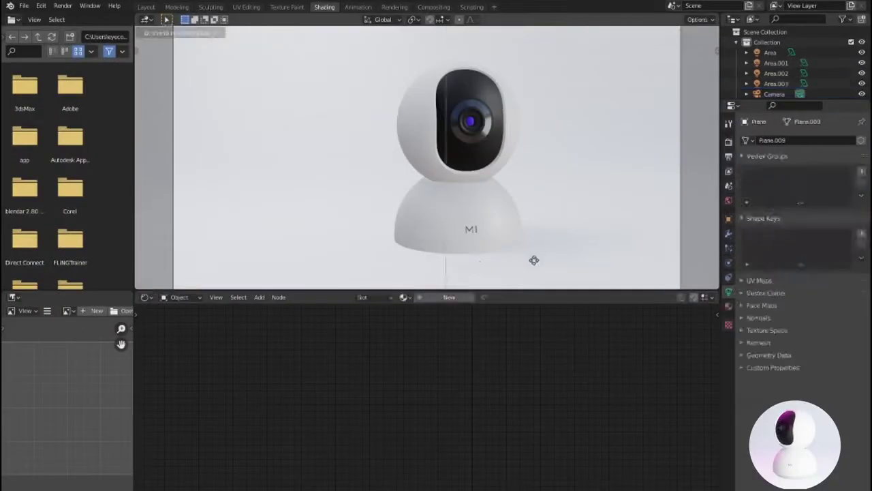
{"action": "left_click", "coordinate": [533, 275]}
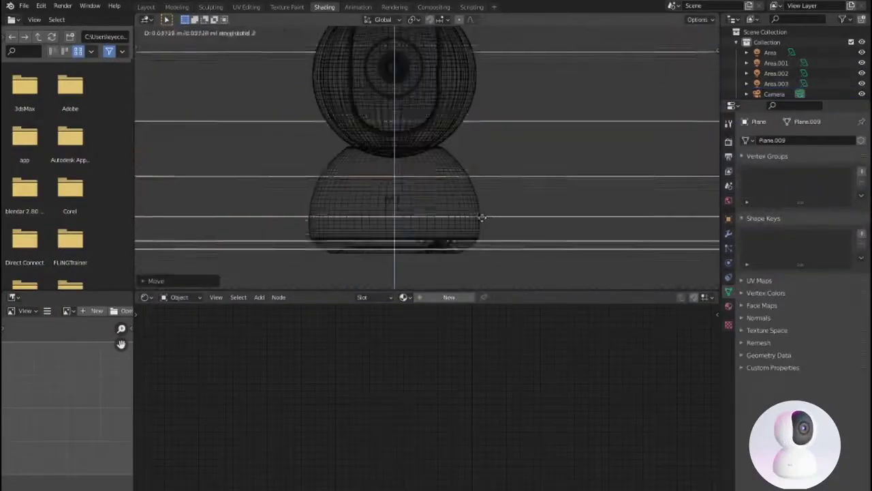
{"action": "scroll", "coordinate": [582, 185], "scroll_direction": "down", "scroll_amount": 2}
{"action": "scroll", "coordinate": [440, 195], "scroll_direction": "up", "scroll_amount": 3}
{"action": "scroll", "coordinate": [440, 195], "scroll_direction": "up", "scroll_amount": 2}
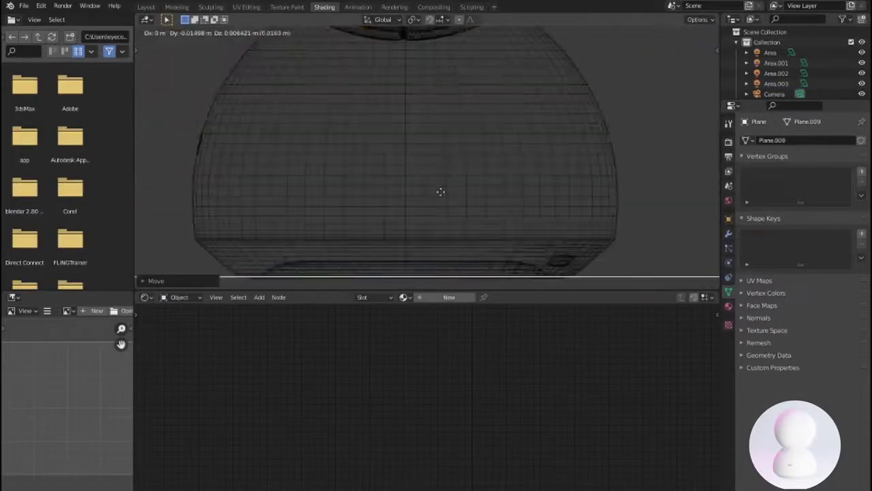
{"action": "scroll", "coordinate": [440, 197], "scroll_direction": "down", "scroll_amount": 2}
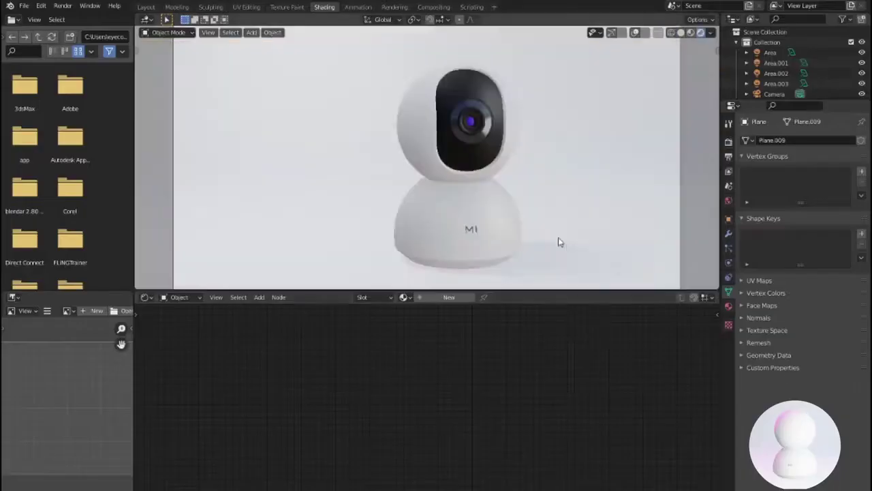
Enable screen space reflections and set the pink area light to 3000 W.
{"action": "left_click", "coordinate": [728, 143]}
{"action": "left_click", "coordinate": [764, 265]}
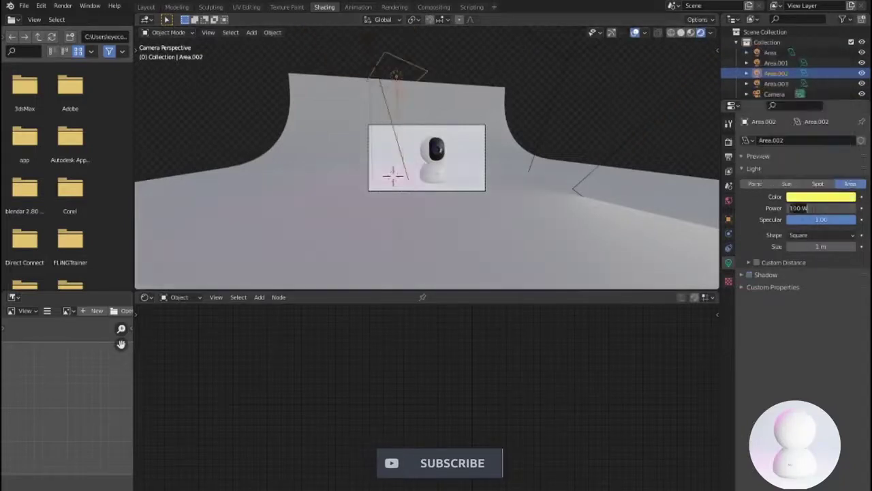
{"action": "left_click", "coordinate": [325, 64]}
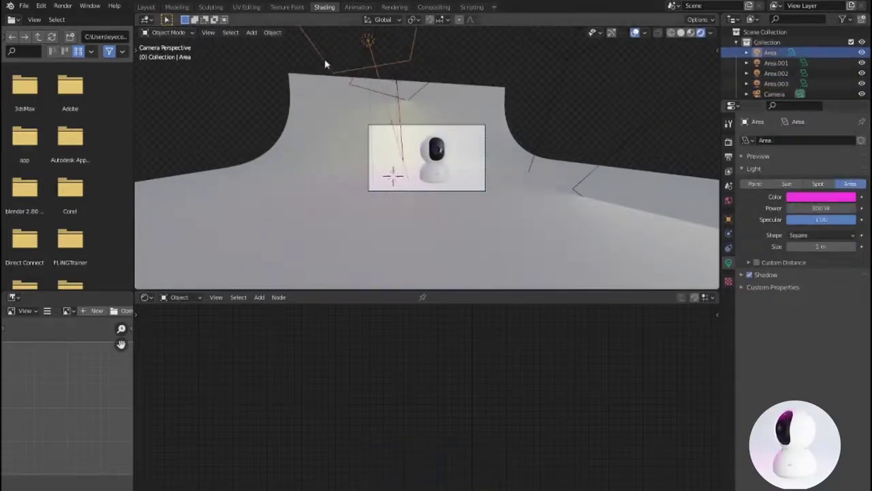
{"action": "type", "text": "0"}
{"action": "key", "text": "Return"}
Enlarge the Area.001 light's size.
{"action": "left_click", "coordinate": [776, 63]}
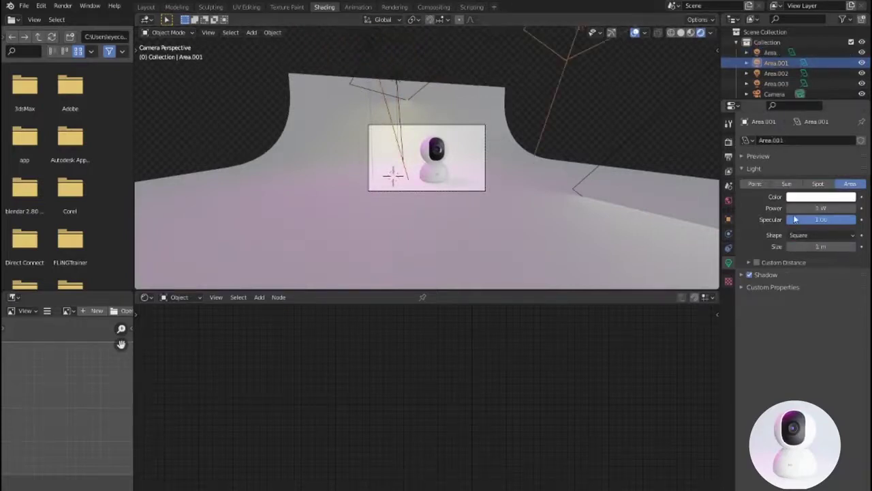
{"action": "left_click", "coordinate": [795, 196]}
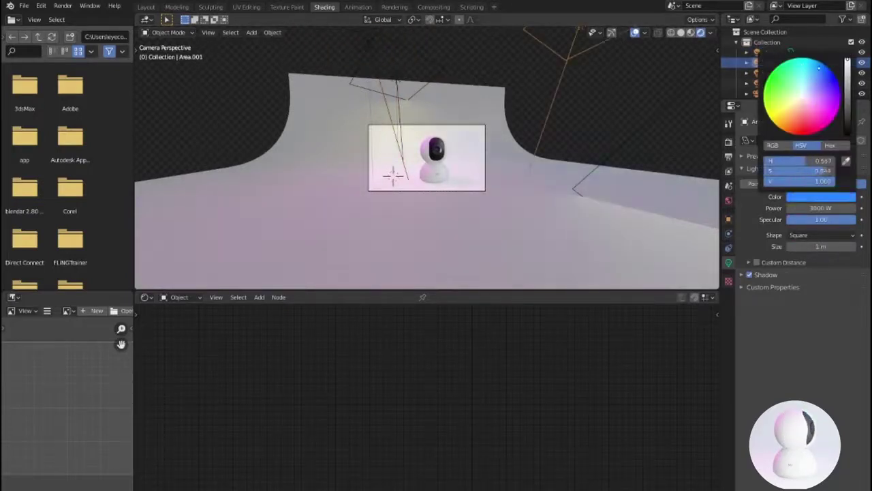
{"action": "left_click_drag", "start_coordinate": [821, 246], "coordinate": [838, 246]}
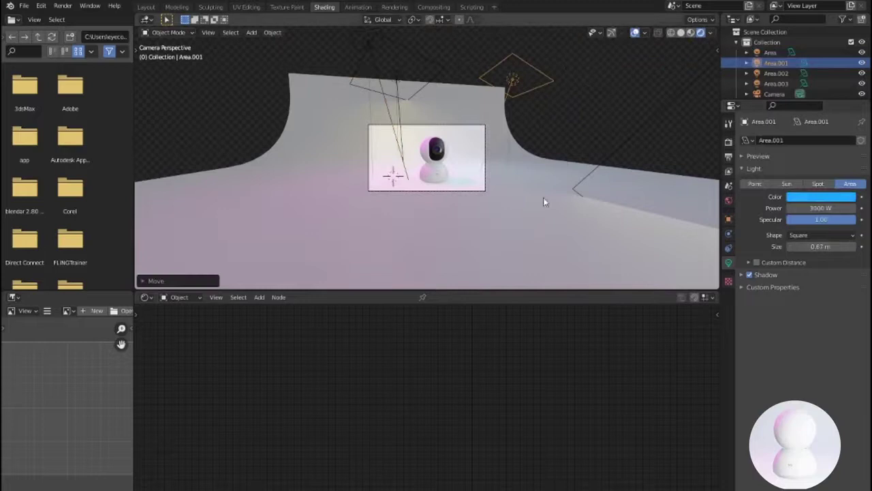
{"action": "middle_click_drag", "start_coordinate": [543, 197], "coordinate": [477, 177]}
Reposition the Area.003 light from the top view.
{"action": "left_click", "coordinate": [776, 83]}
{"action": "key", "text": "KP_7"}
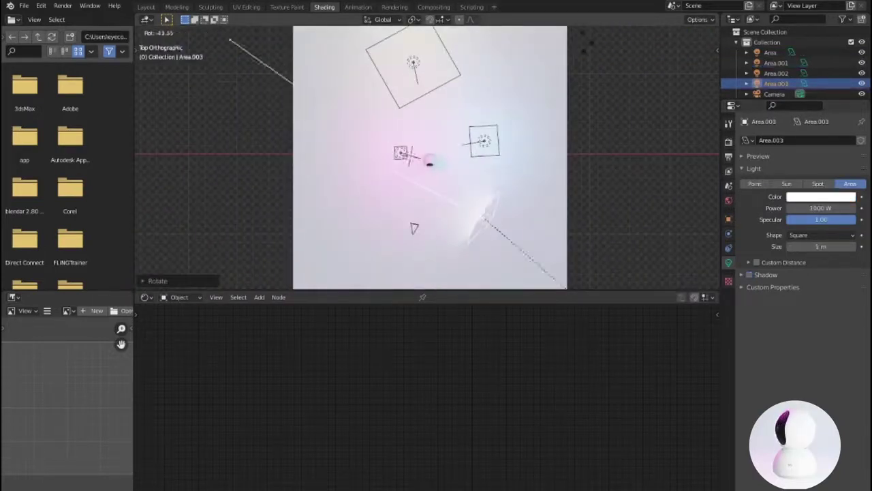
{"action": "key", "text": "g"}
{"action": "left_click", "coordinate": [689, 191]}
{"action": "key", "text": "KP_0"}
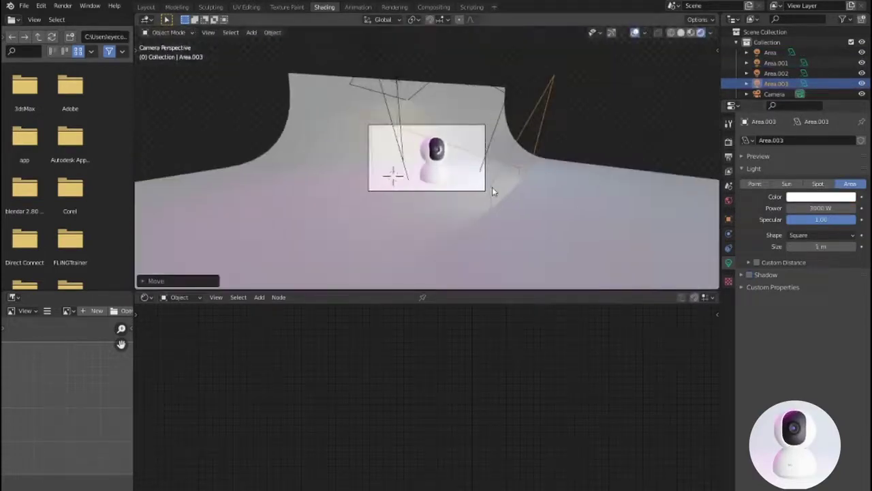
Turn on contact shadows for the Area.002 light.
{"action": "left_click", "coordinate": [776, 63]}
{"action": "left_click", "coordinate": [775, 73]}
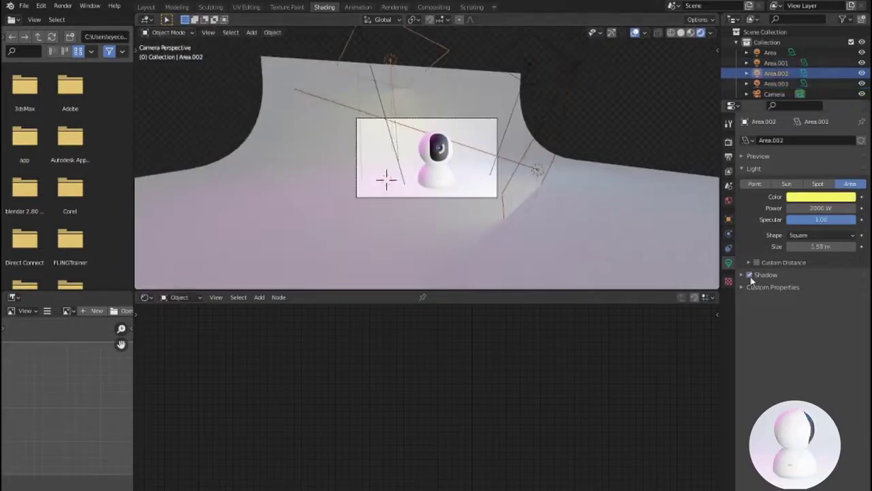
{"action": "left_click", "coordinate": [766, 275]}
{"action": "left_click", "coordinate": [784, 317]}
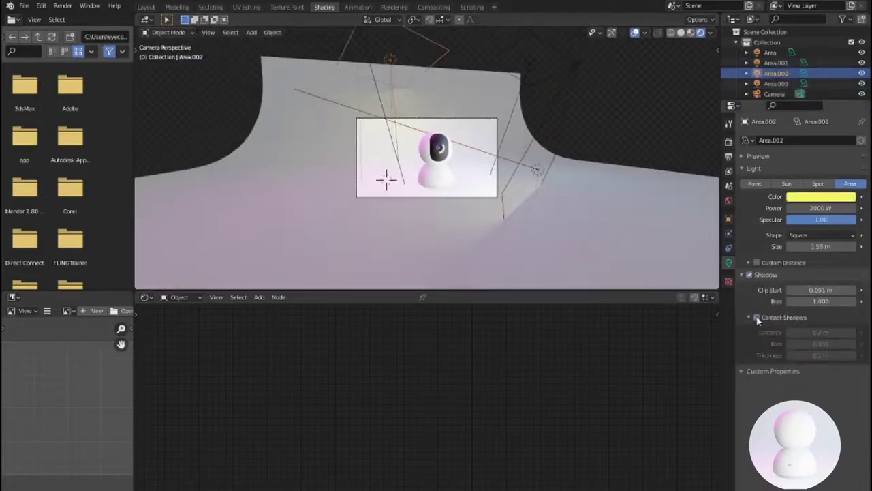
{"action": "left_click", "coordinate": [756, 317]}
{"action": "scroll", "coordinate": [539, 157], "scroll_direction": "up", "scroll_amount": 3}
{"action": "scroll", "coordinate": [539, 157], "scroll_direction": "up", "scroll_amount": 3}
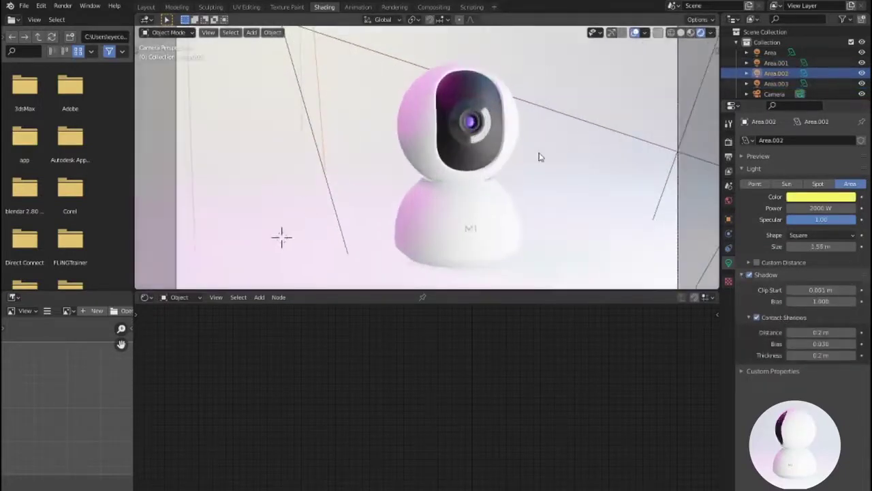
{"action": "scroll", "coordinate": [538, 156], "scroll_direction": "down", "scroll_amount": 2}
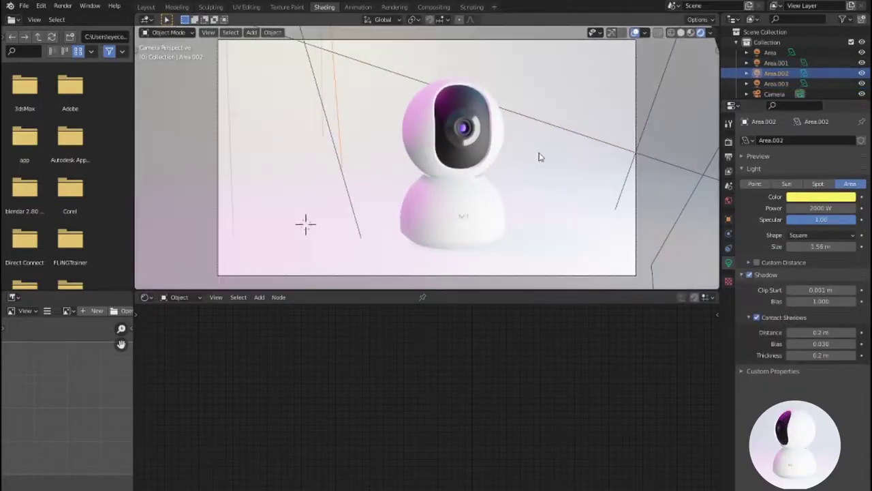
{"action": "scroll", "coordinate": [538, 157], "scroll_direction": "down", "scroll_amount": 3}
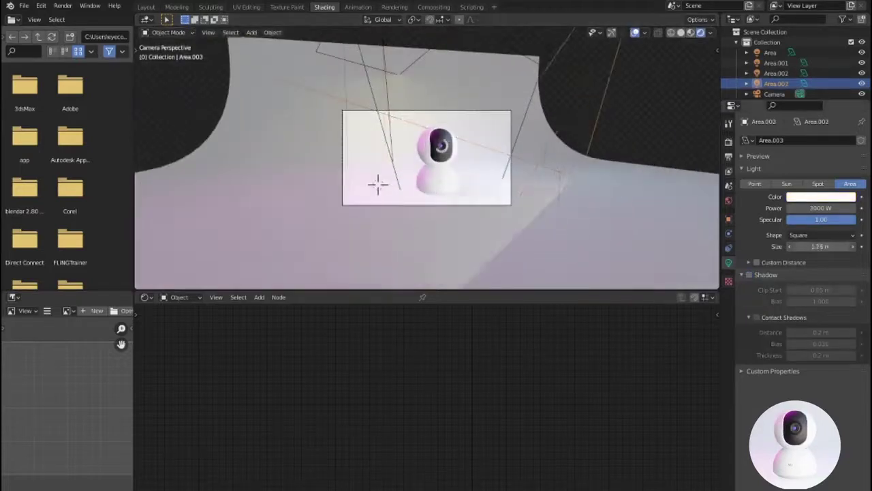
Rotate the Area.001 light to a new angle.
{"action": "left_click", "coordinate": [551, 45]}
{"action": "key", "text": "r"}
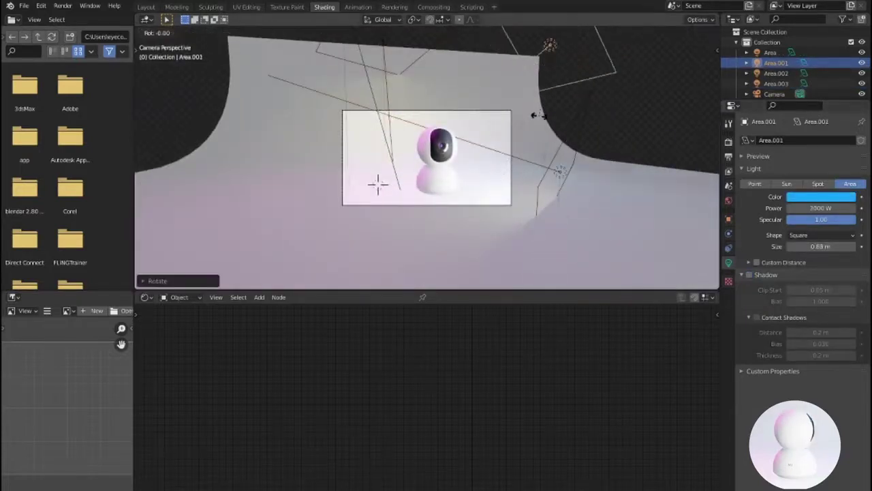
{"action": "left_click", "coordinate": [556, 174]}
{"action": "key", "text": "Home"}
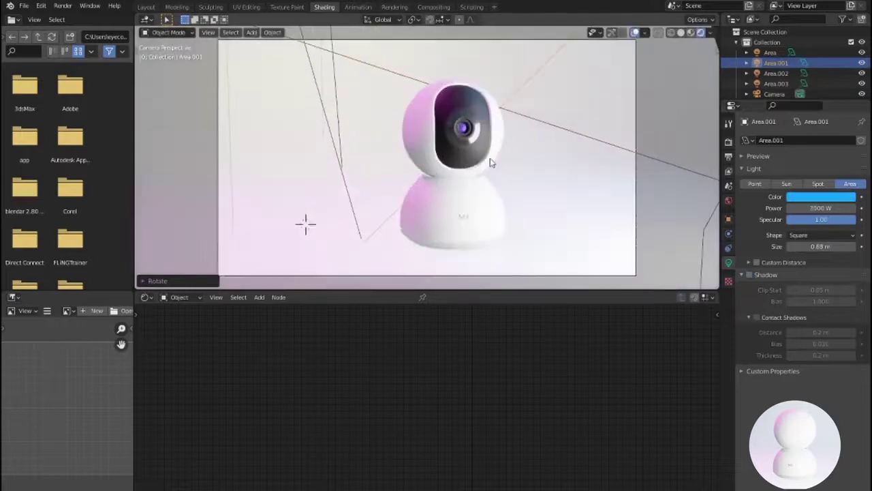
{"action": "scroll", "coordinate": [268, 62], "scroll_direction": "down", "scroll_amount": 5}
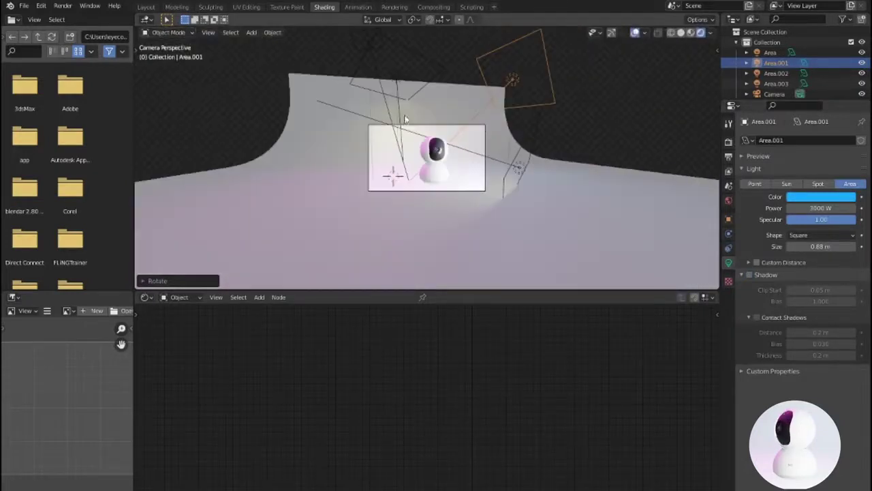
Make Area.002 an Ellipse-shaped light and move it upward.
{"action": "left_click", "coordinate": [776, 73]}
{"action": "left_click", "coordinate": [821, 235]}
{"action": "left_click", "coordinate": [818, 275]}
{"action": "left_click", "coordinate": [809, 234]}
{"action": "left_click", "coordinate": [802, 258]}
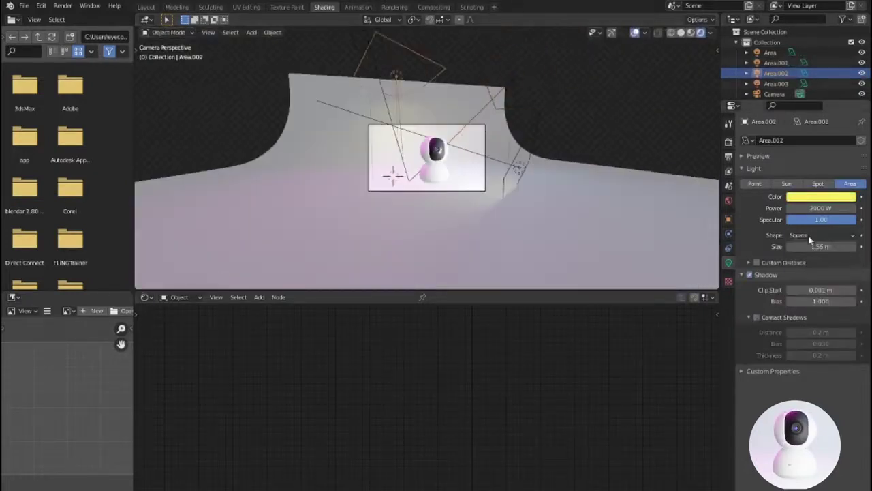
{"action": "left_click", "coordinate": [812, 235]}
{"action": "left_click", "coordinate": [798, 281]}
{"action": "key", "text": "g"}
{"action": "left_click", "coordinate": [546, 199]}
{"action": "key", "text": "Home"}
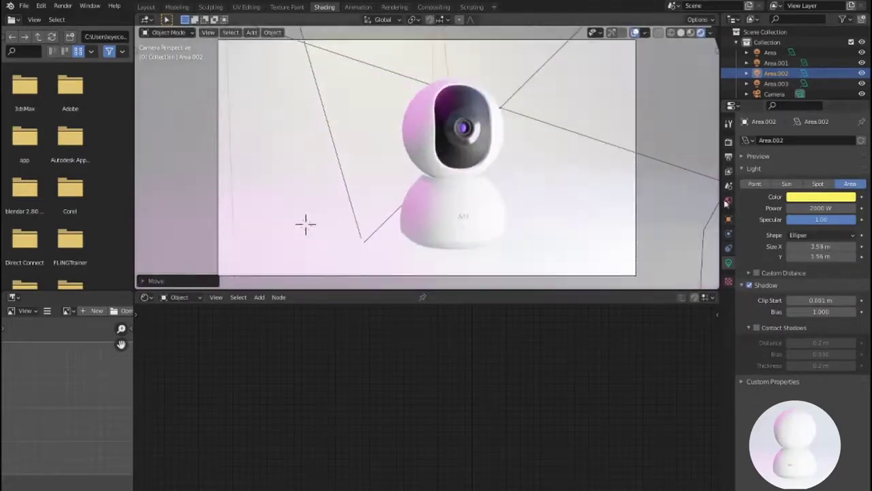
Change the Area.002 light's colour to light blue.
{"action": "left_click", "coordinate": [822, 196]}
{"action": "left_click_drag", "start_coordinate": [790, 112], "coordinate": [806, 84]}
{"action": "key", "text": "n"}
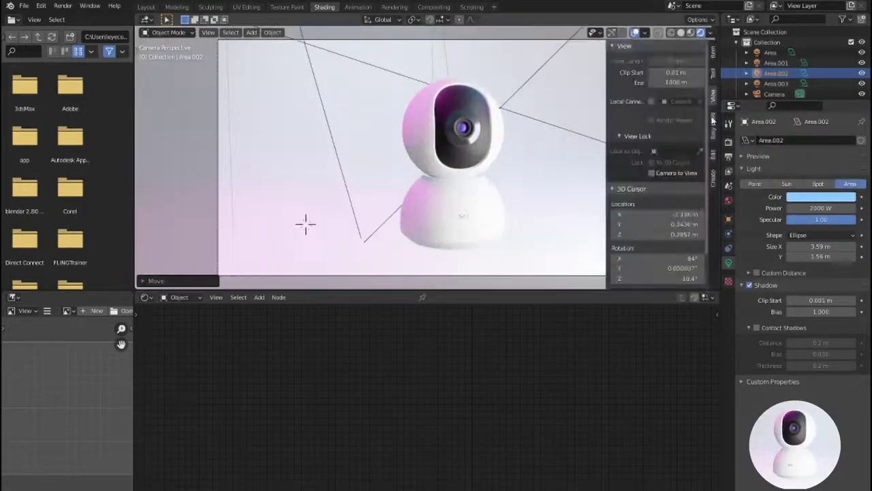
Lock the camera to the view, raise the light along Z, reframe, and render.
{"action": "left_click", "coordinate": [651, 172]}
{"action": "middle_click_drag", "start_coordinate": [423, 170], "coordinate": [491, 102]}
{"action": "key", "text": "g"}
{"action": "key", "text": "z"}
{"action": "left_click", "coordinate": [496, 91]}
{"action": "middle_click_drag", "start_coordinate": [525, 189], "coordinate": [549, 184]}
{"action": "left_click", "coordinate": [63, 5]}
{"action": "left_click", "coordinate": [75, 16]}
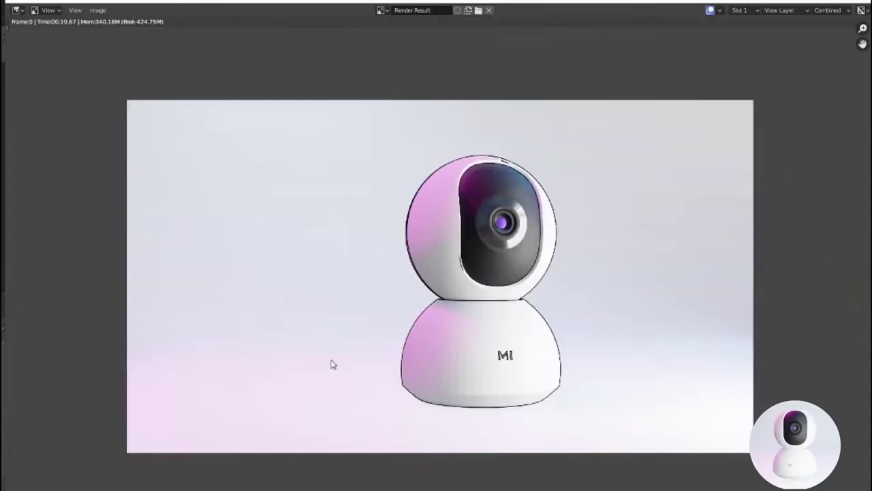
Close the render result and show the Eevee render settings.
{"action": "key", "text": "Escape"}
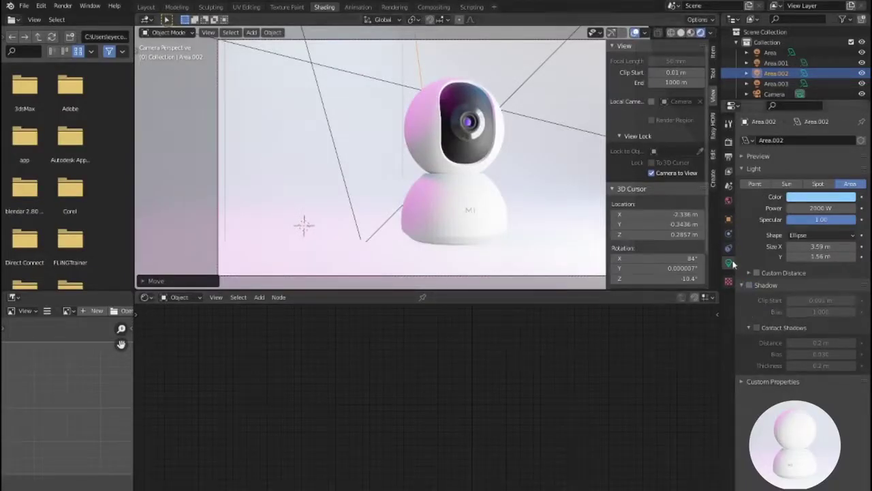
{"action": "left_click", "coordinate": [728, 141]}
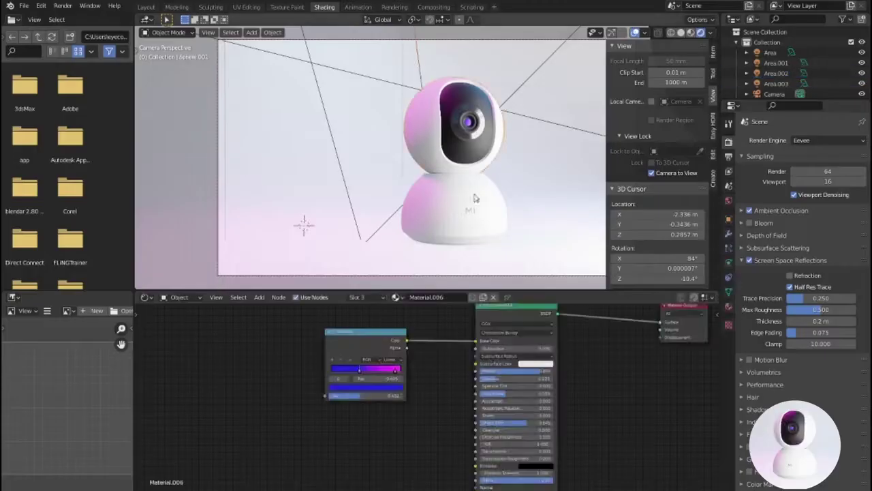
Adjust Material.005's Roughness (first to about 0.137, then higher) and reframe the camera.
{"action": "left_click", "coordinate": [395, 297]}
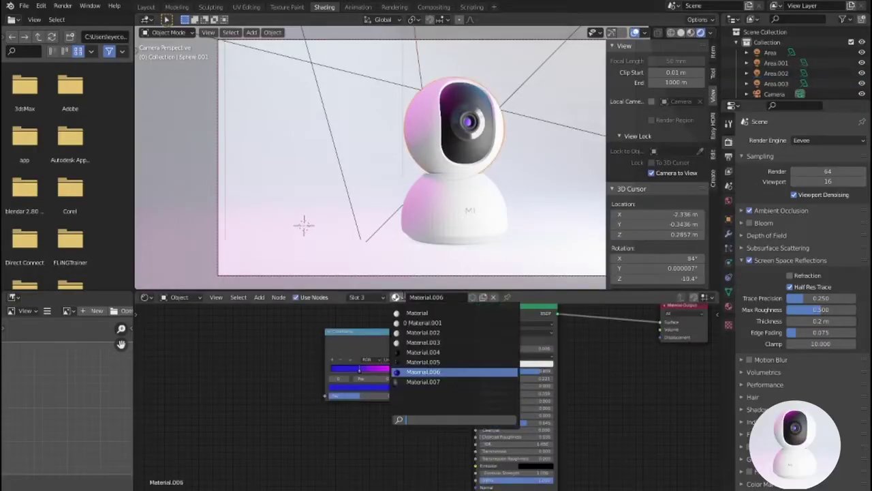
{"action": "left_click", "coordinate": [417, 365]}
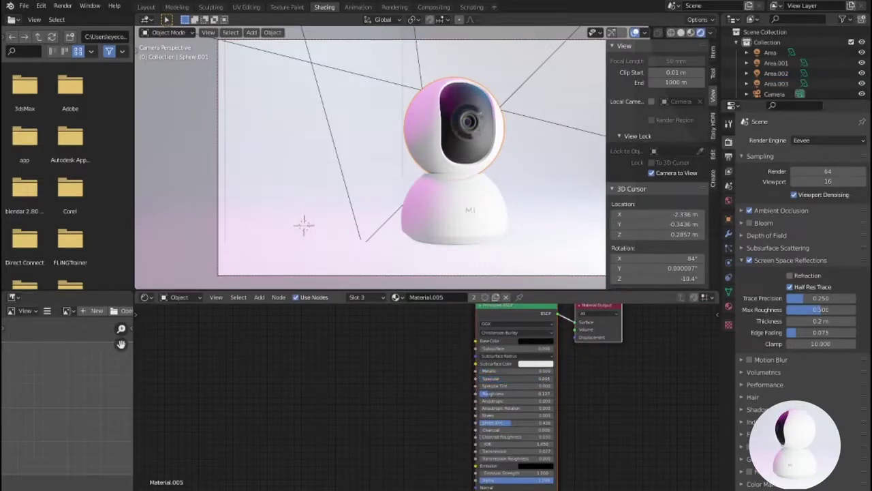
{"action": "left_click_drag", "start_coordinate": [492, 393], "coordinate": [485, 394]}
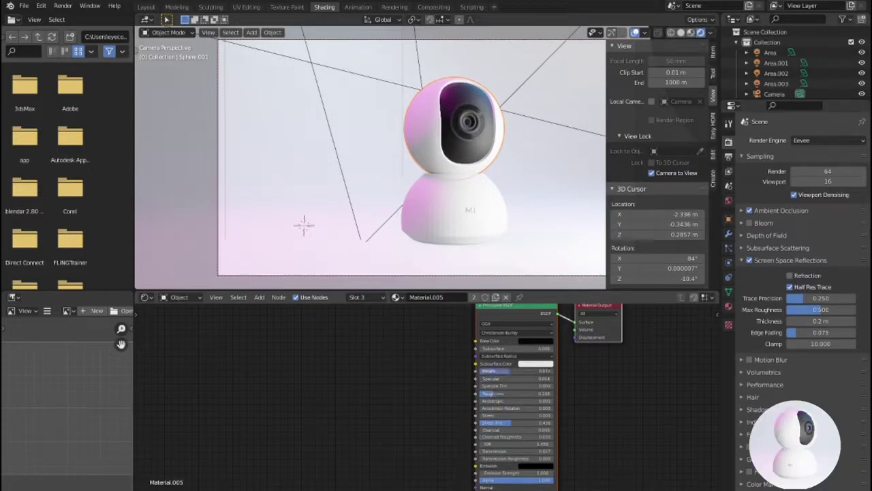
{"action": "mouse_move", "coordinate": [514, 250]}
{"action": "middle_mouse_down"}
{"action": "mouse_move", "coordinate": [524, 227]}
{"action": "mouse_move", "coordinate": [497, 226]}
{"action": "mouse_move", "coordinate": [512, 225]}
{"action": "middle_mouse_up"}
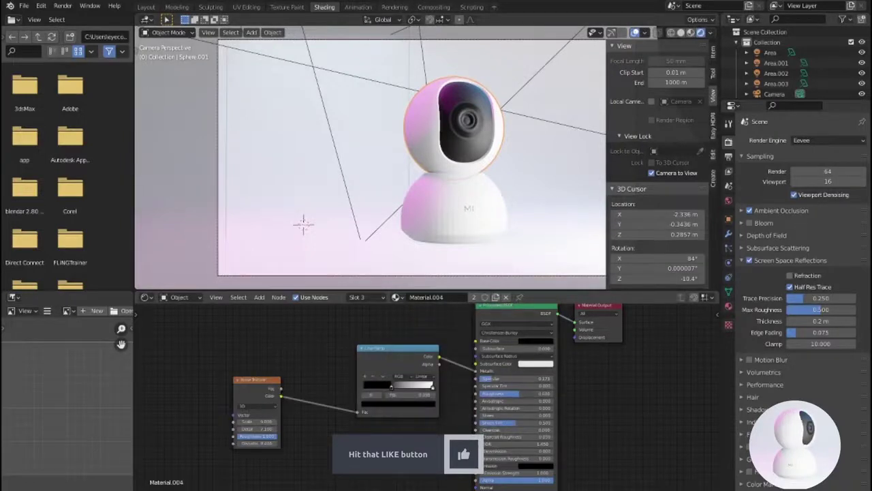
{"action": "left_click_drag", "start_coordinate": [514, 393], "coordinate": [551, 393]}
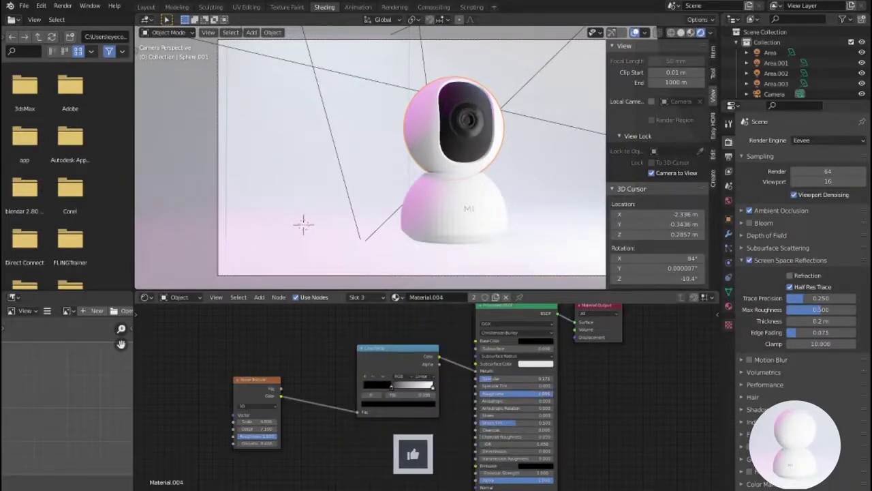
{"action": "mouse_move", "coordinate": [450, 205]}
{"action": "middle_mouse_down"}
{"action": "mouse_move", "coordinate": [423, 225]}
{"action": "mouse_move", "coordinate": [321, 186]}
{"action": "middle_mouse_up"}
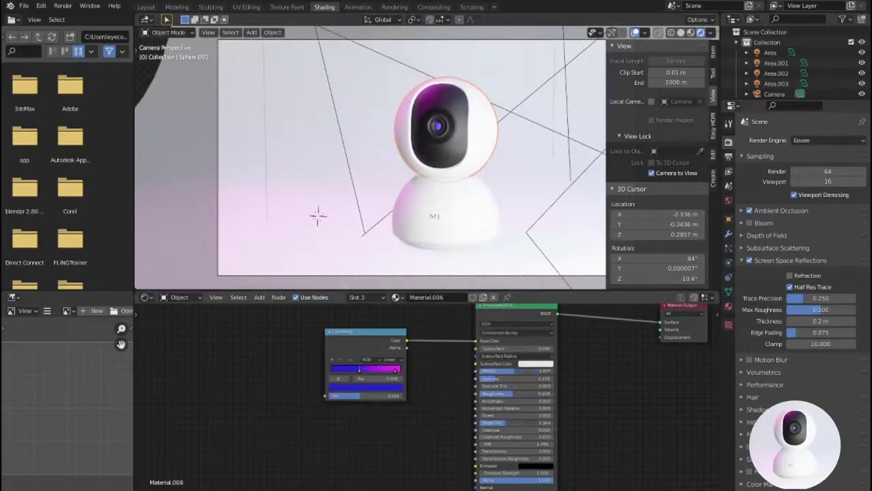
{"action": "left_click", "coordinate": [396, 297]}
{"action": "left_click", "coordinate": [437, 362]}
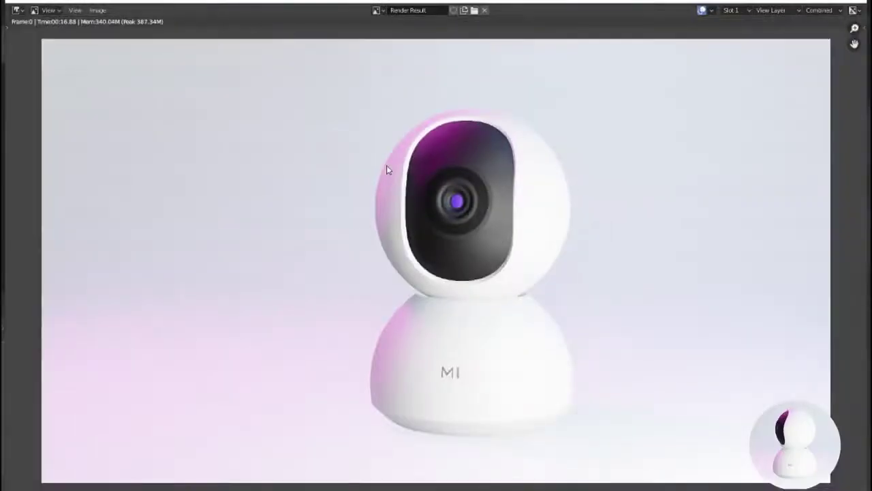
Save the render as a 100% quality JPEG, MI CAMERA.jpg, in a drive E: folder.
{"action": "left_click", "coordinate": [98, 9]}
{"action": "left_click", "coordinate": [130, 83]}
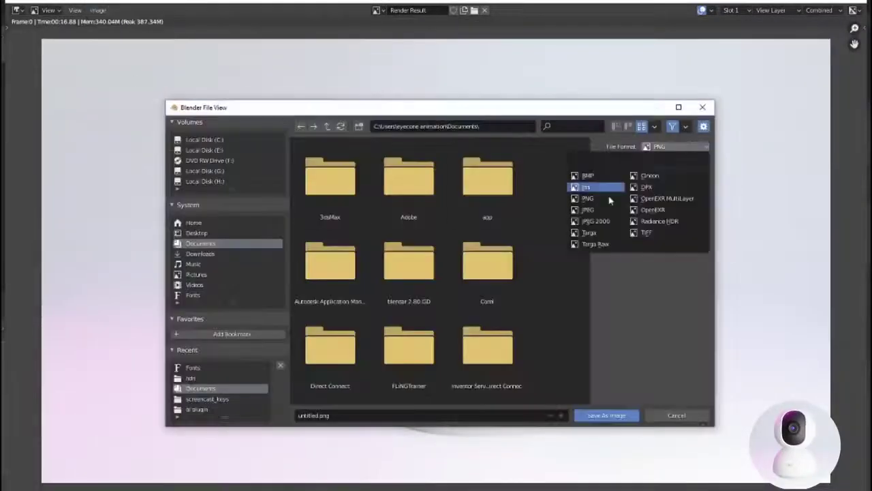
{"action": "left_click_drag", "start_coordinate": [690, 174], "coordinate": [708, 174]}
{"action": "left_click", "coordinate": [346, 414]}
{"action": "type", "text": "MI CAMERA.jpg"}
{"action": "left_click", "coordinate": [204, 150]}
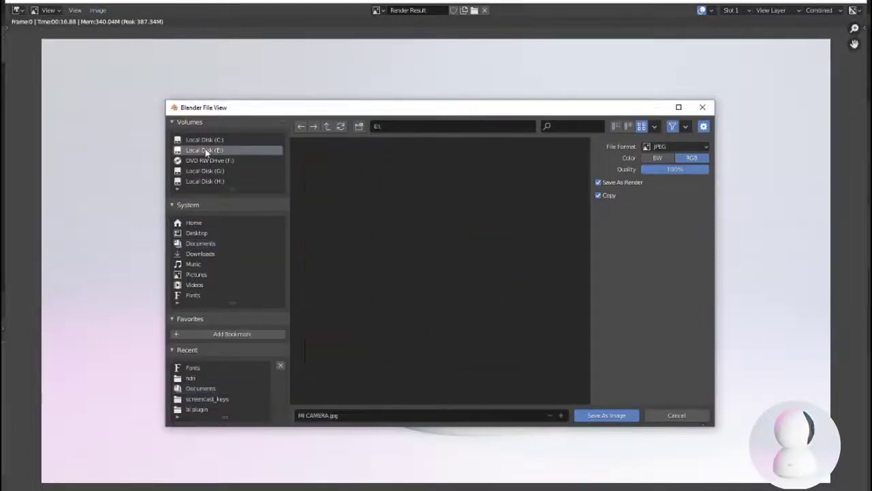
{"action": "double_click", "coordinate": [411, 273]}
{"action": "left_click", "coordinate": [607, 415]}
{"action": "scroll", "coordinate": [611, 207], "scroll_direction": "down", "scroll_amount": 1}
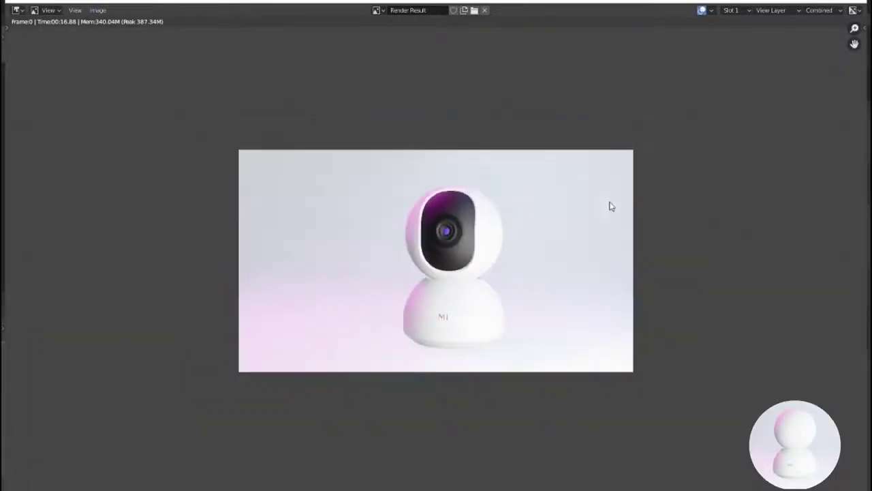